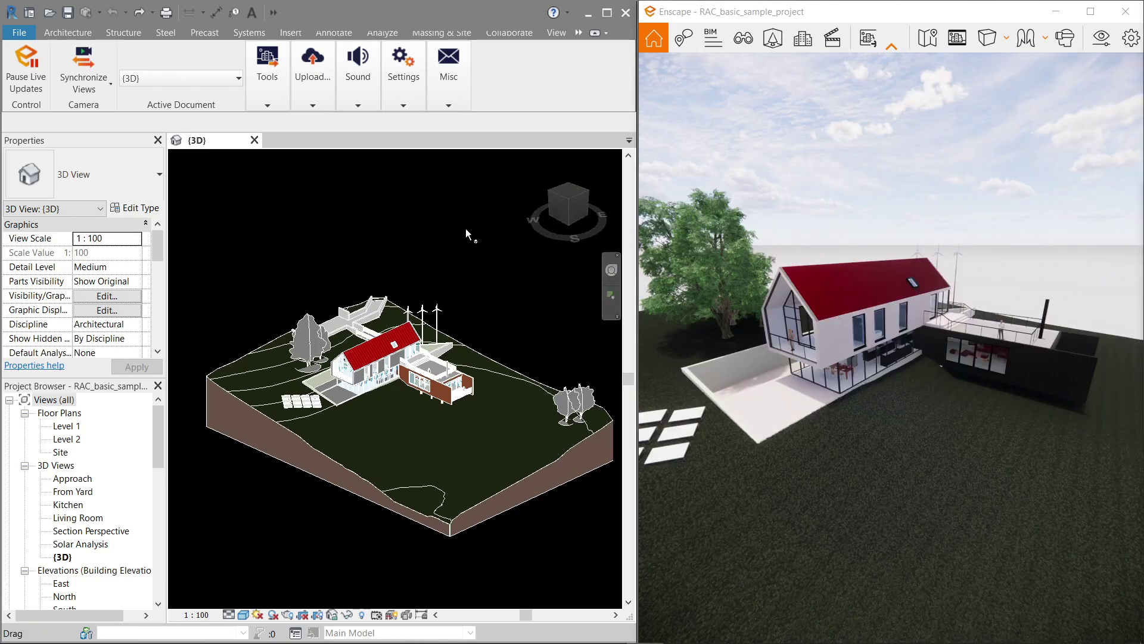
Step: Delete the third of the four windows in the lower wing's wood-clad wall and inspect that wall in the live render
click(467, 230)
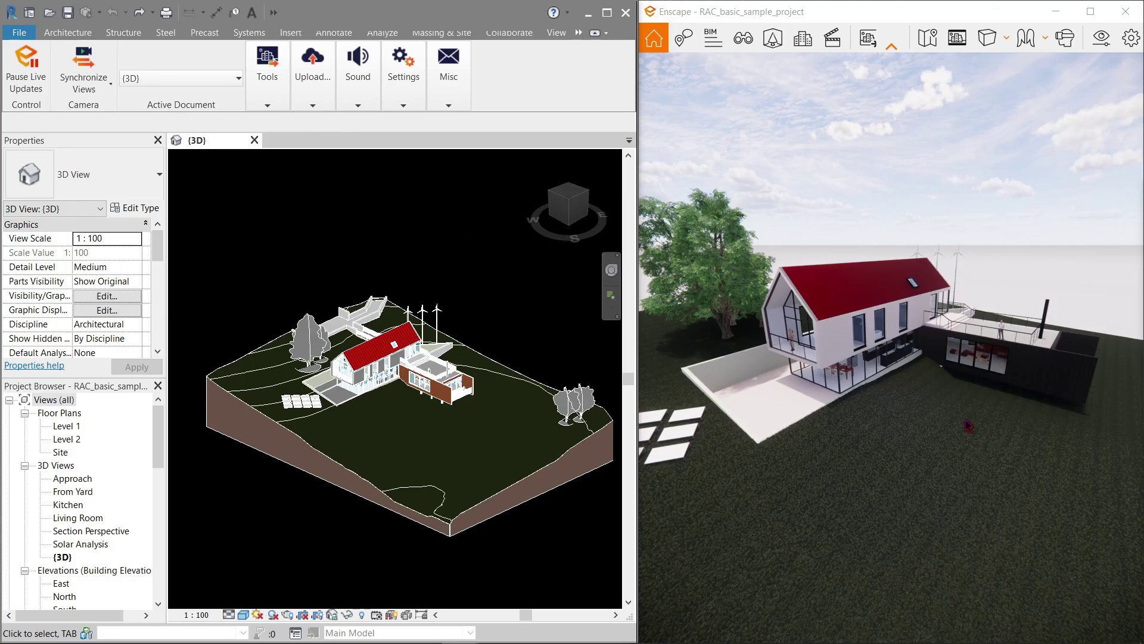
key(w)
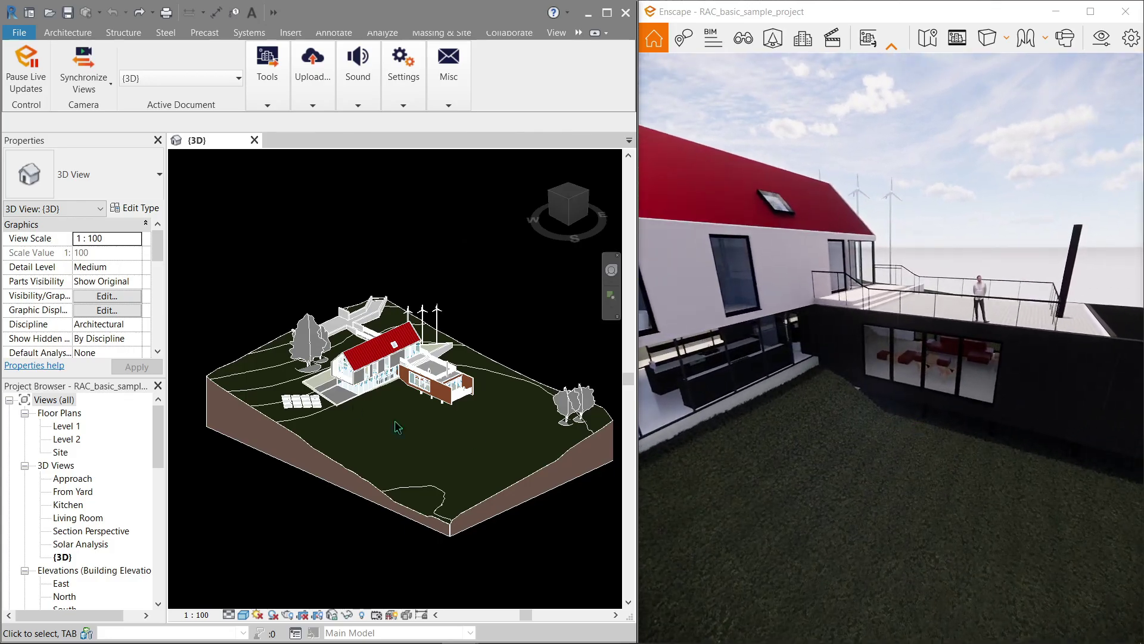
scroll(344, 383, up, 3)
scroll(345, 383, up, 5)
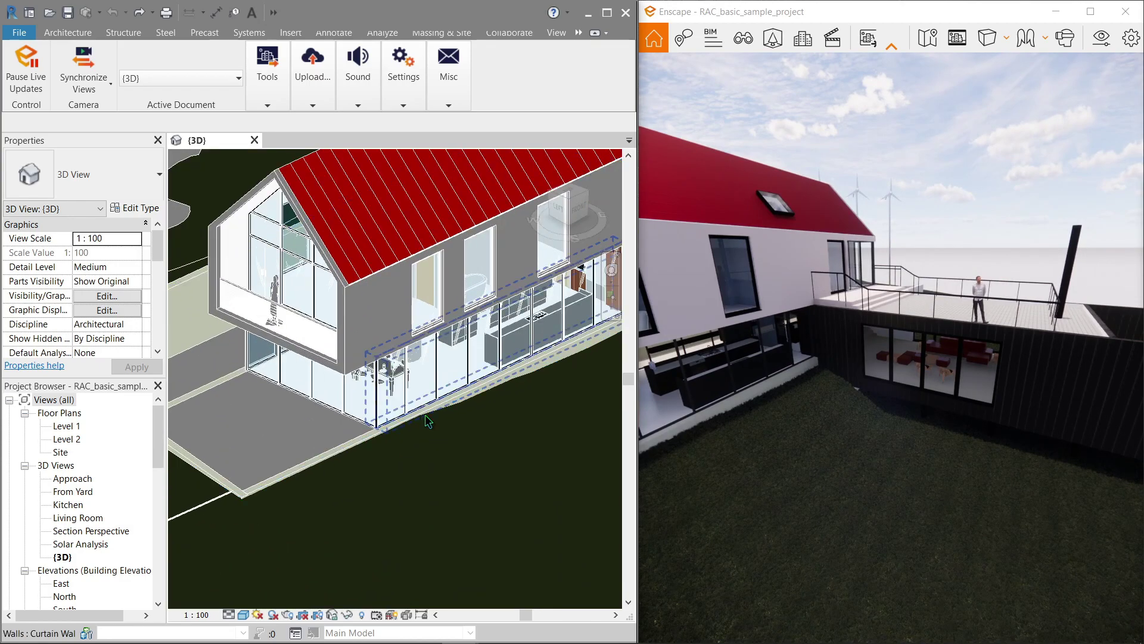
middle_drag(396, 401, 231, 511)
click(528, 358)
key(Escape)
scroll(531, 434, up, 3)
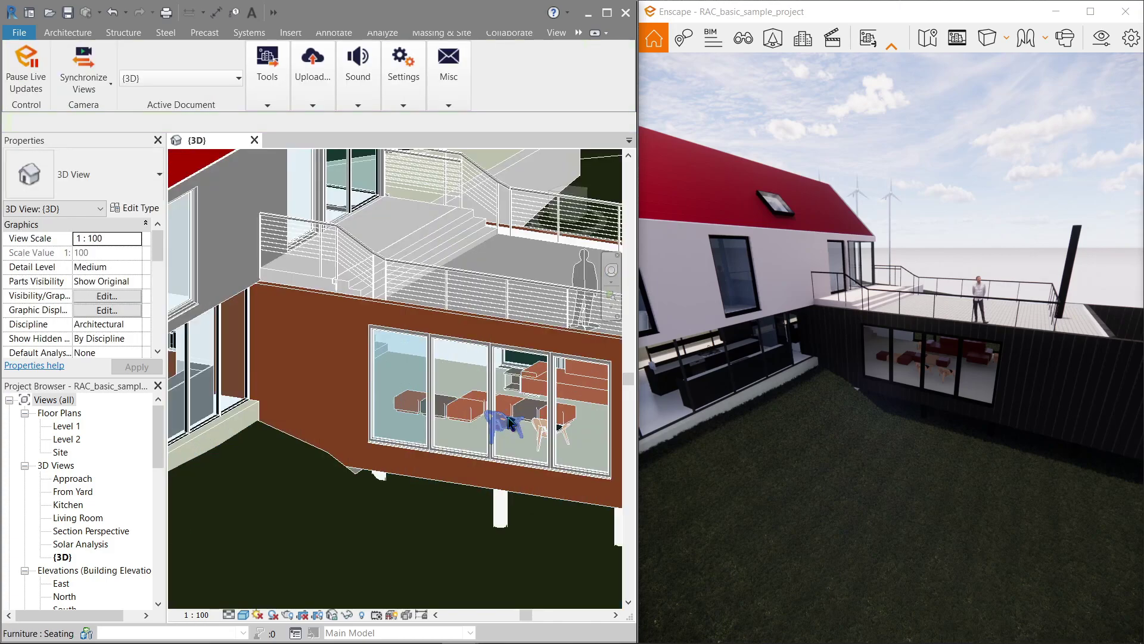
middle_drag(533, 440, 444, 373)
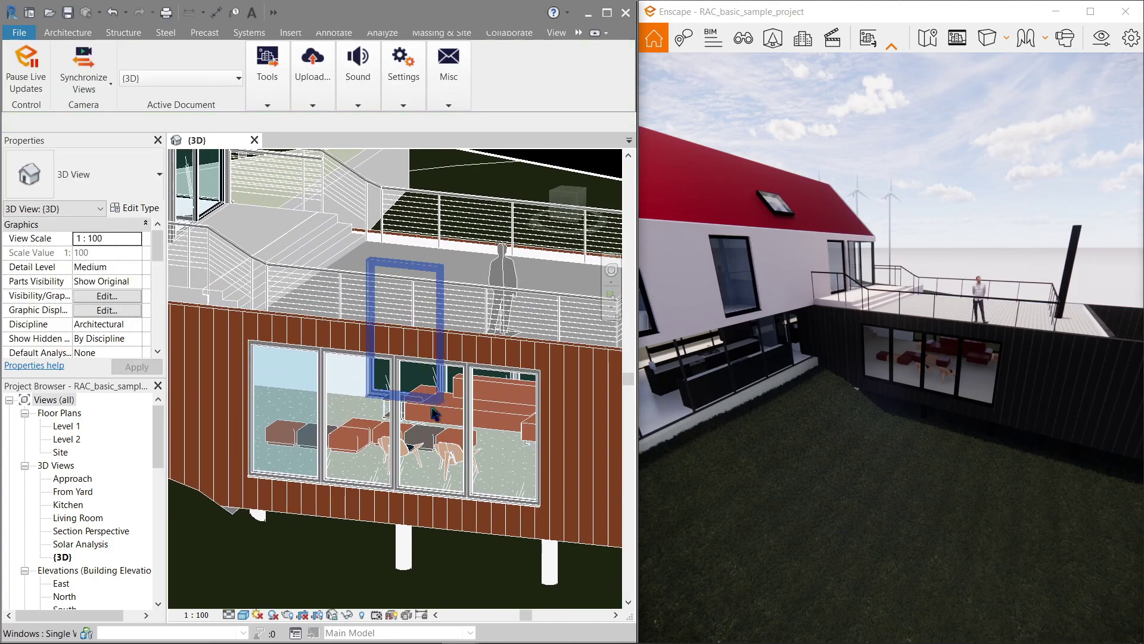
click(441, 369)
key(Delete)
scroll(943, 391, up, 5)
middle_drag(992, 410, 1082, 411)
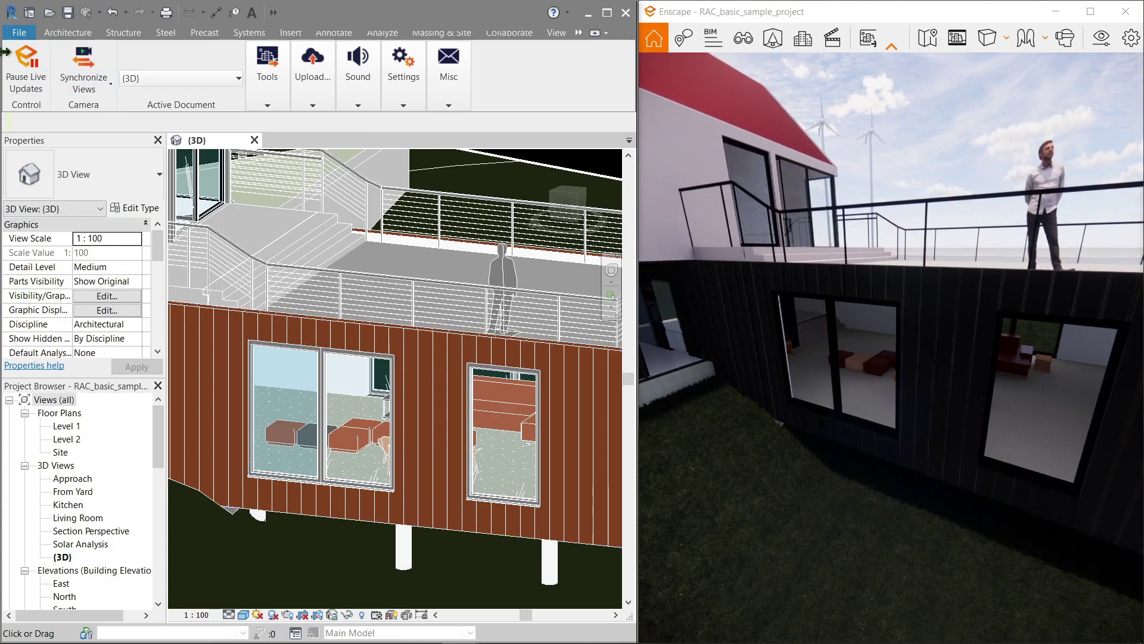
Step: Pause live updates to the render and delete the remaining three windows from the wood-clad wall
click(29, 67)
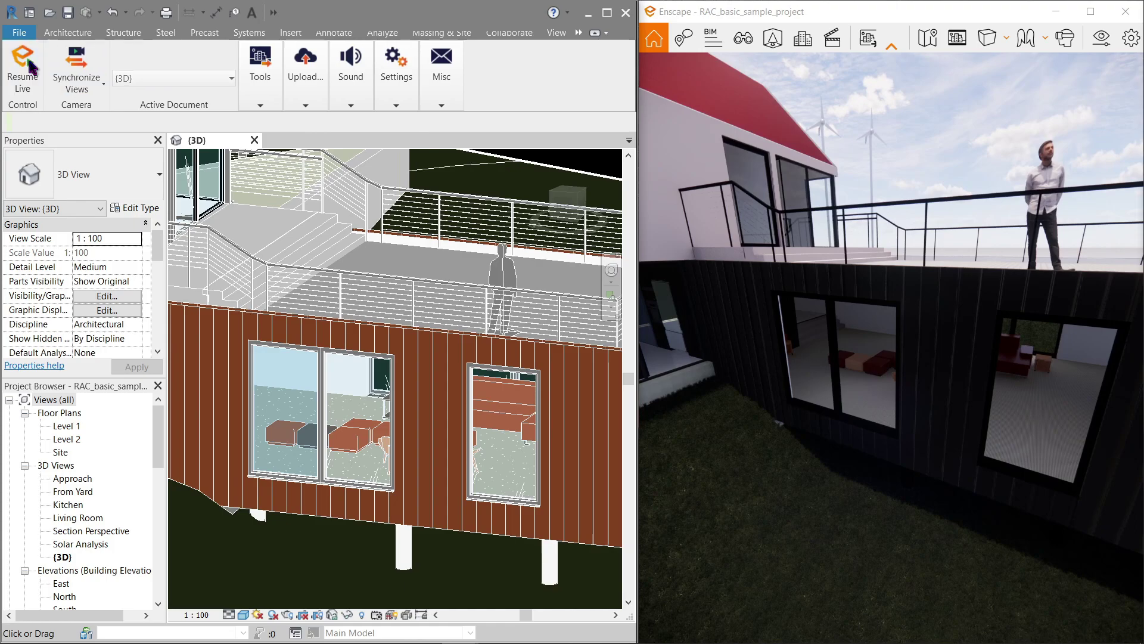
click(358, 411)
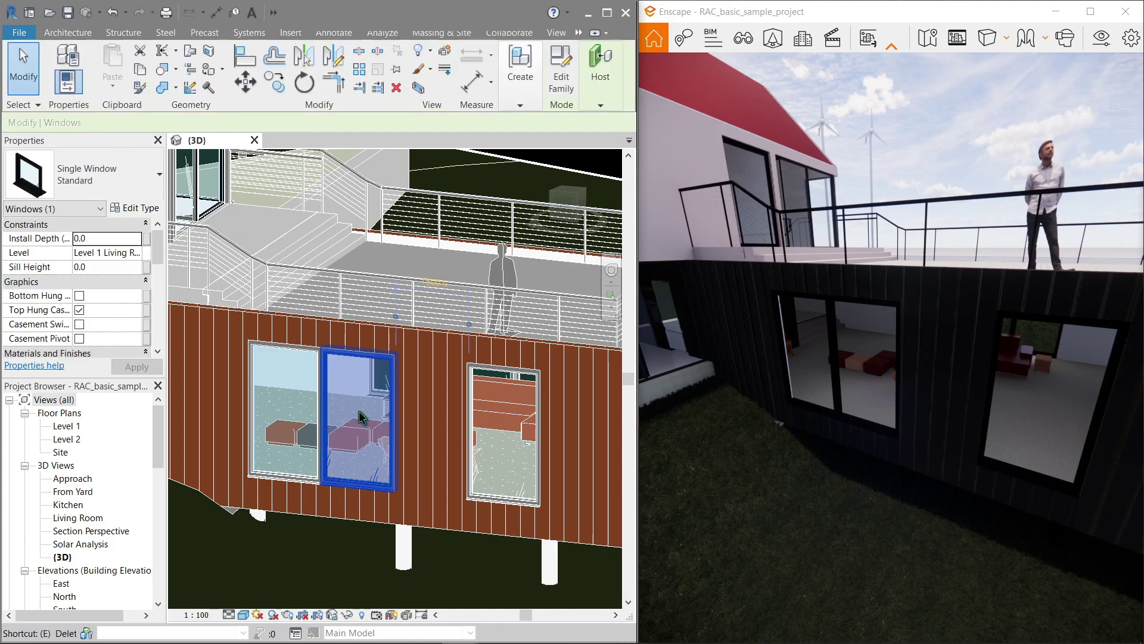
key(Delete)
click(507, 381)
key(Delete)
scroll(876, 477, down, 2)
drag(880, 477, 909, 449)
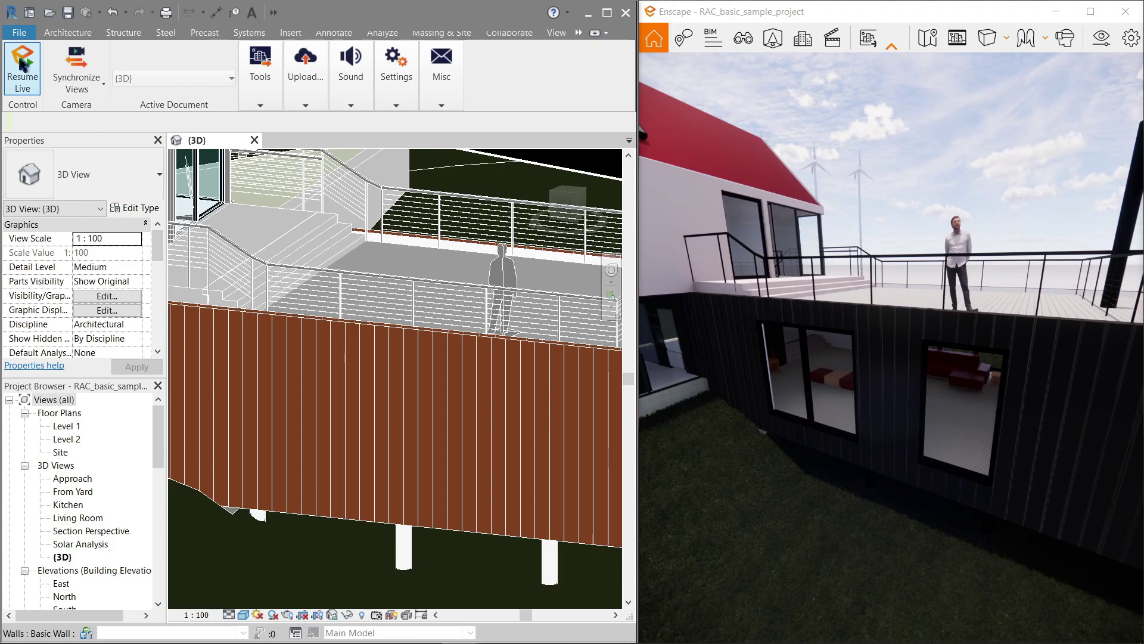
Step: Resume live updates to the render and undo the window deletions in the wood-clad wall
click(21, 64)
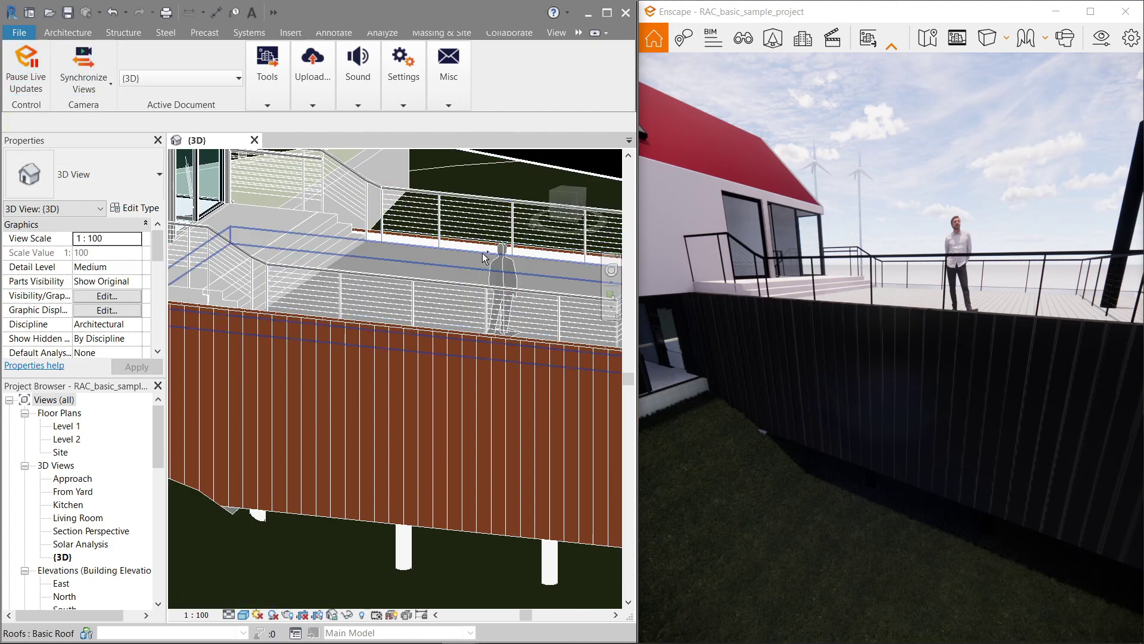
key(ctrl+z)
key(ctrl+z)
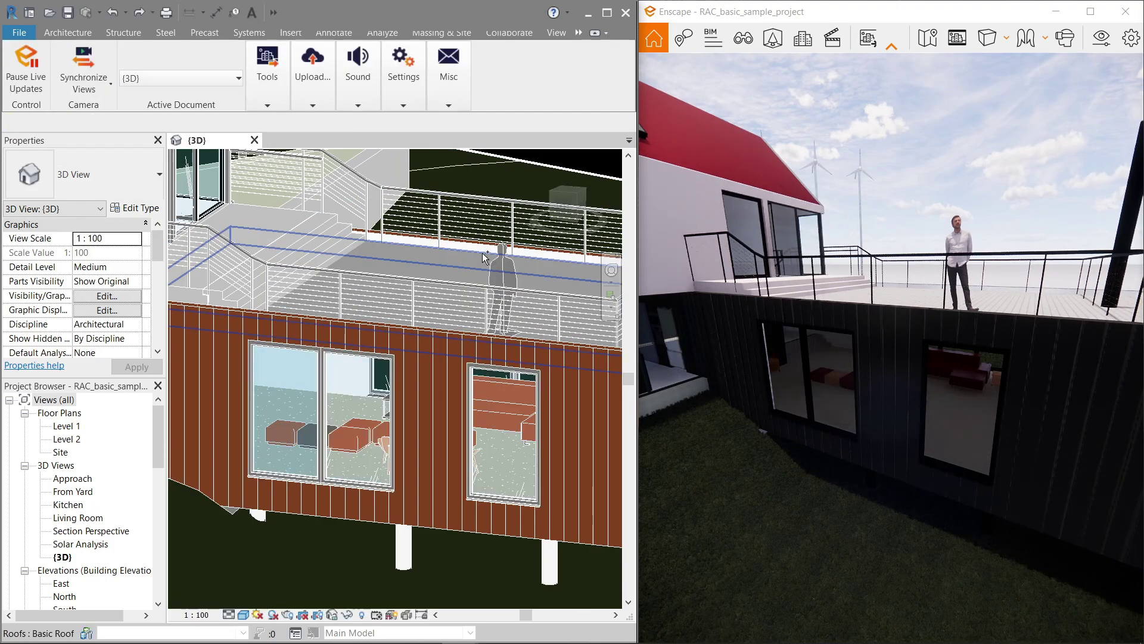
scroll(484, 257, down, 10)
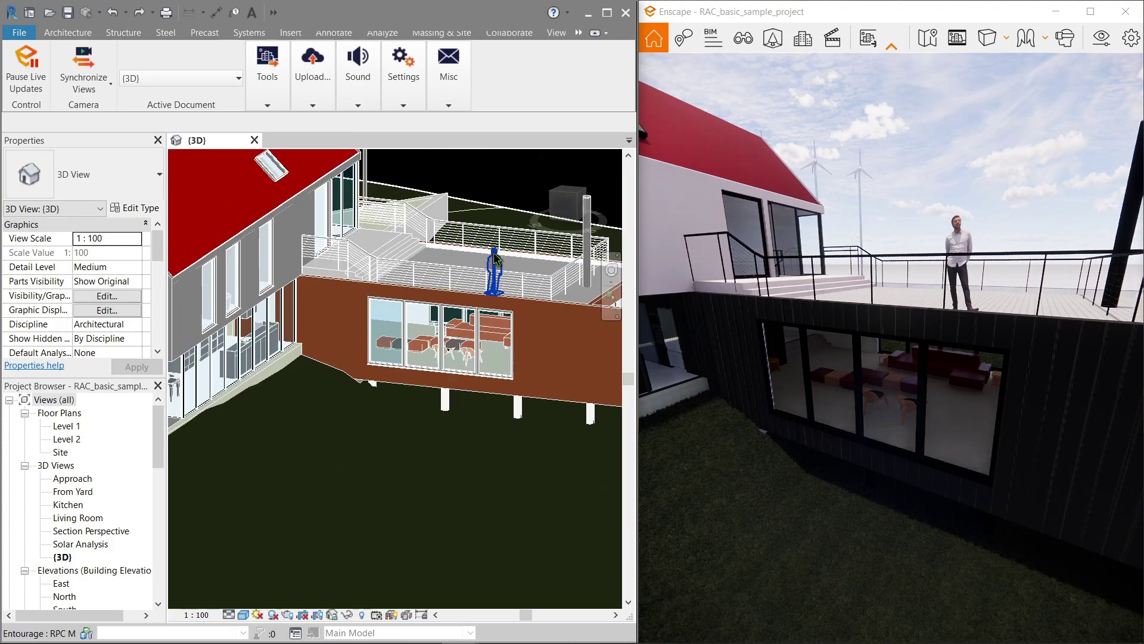
middle_drag(517, 259, 409, 309)
scroll(320, 255, up, 4)
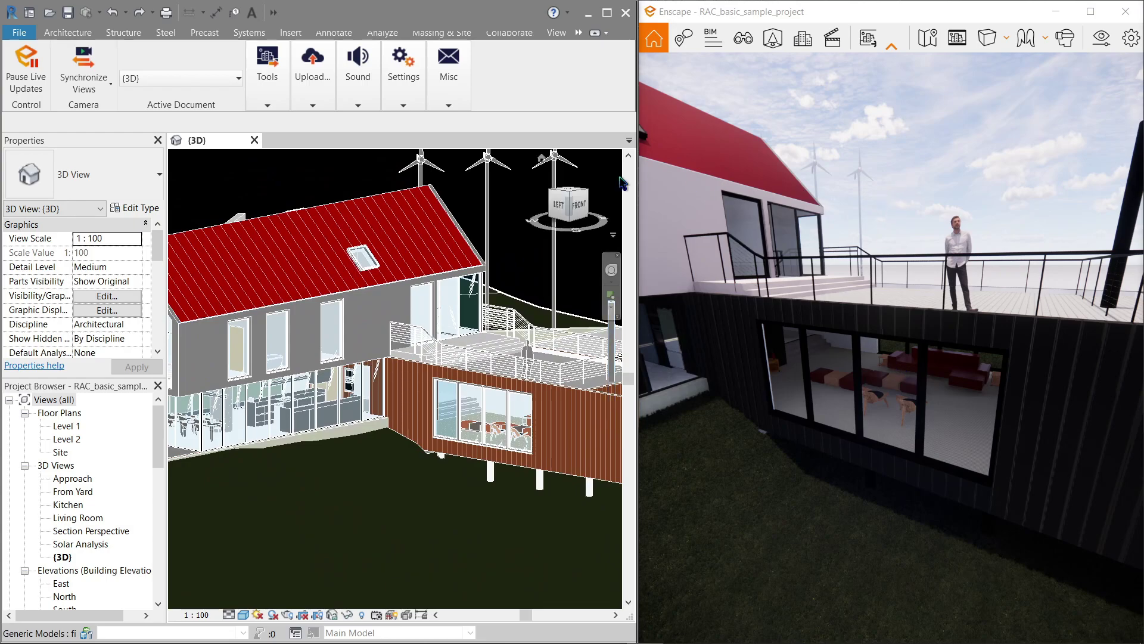
Step: Preview the Kitchen, Living Room, Section Perspective and Solar Analysis views one after another in the live render
click(197, 83)
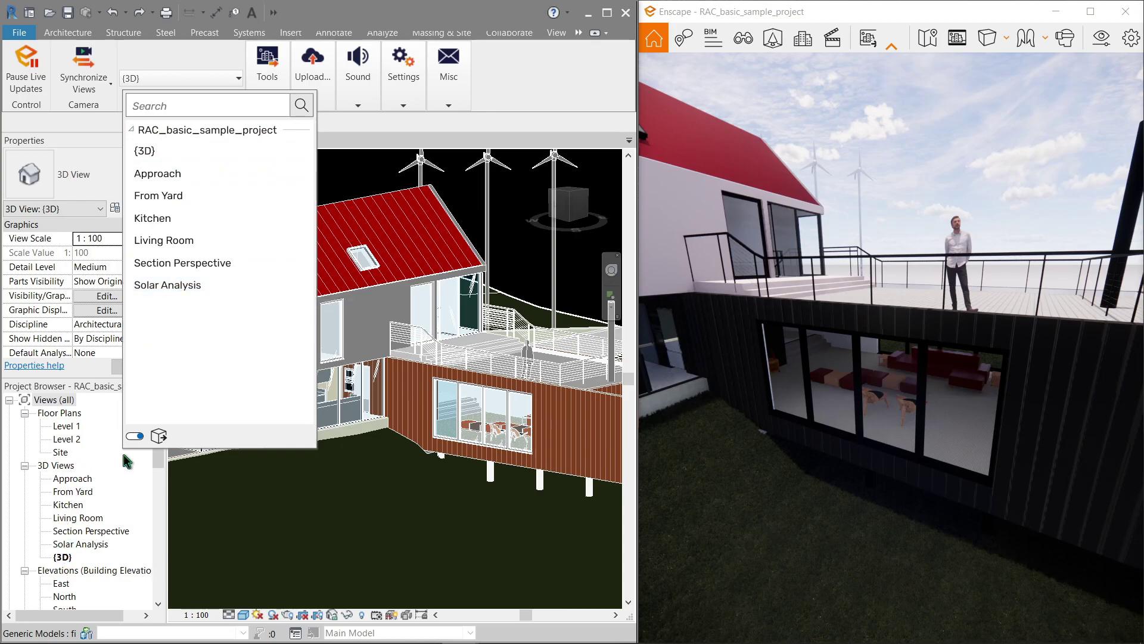
click(198, 219)
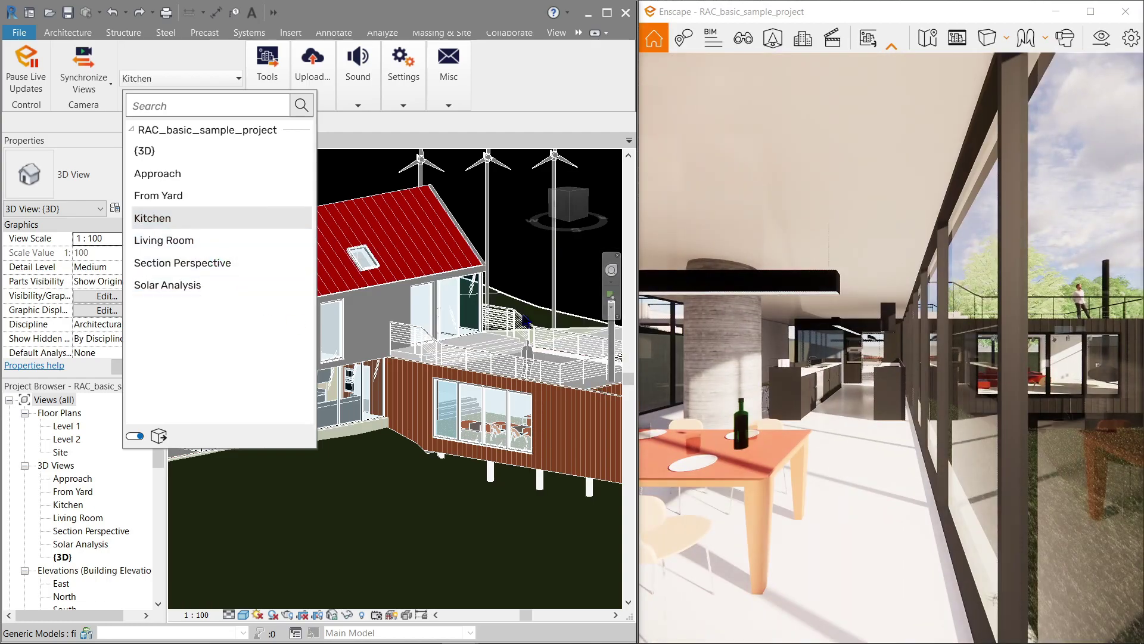
click(173, 247)
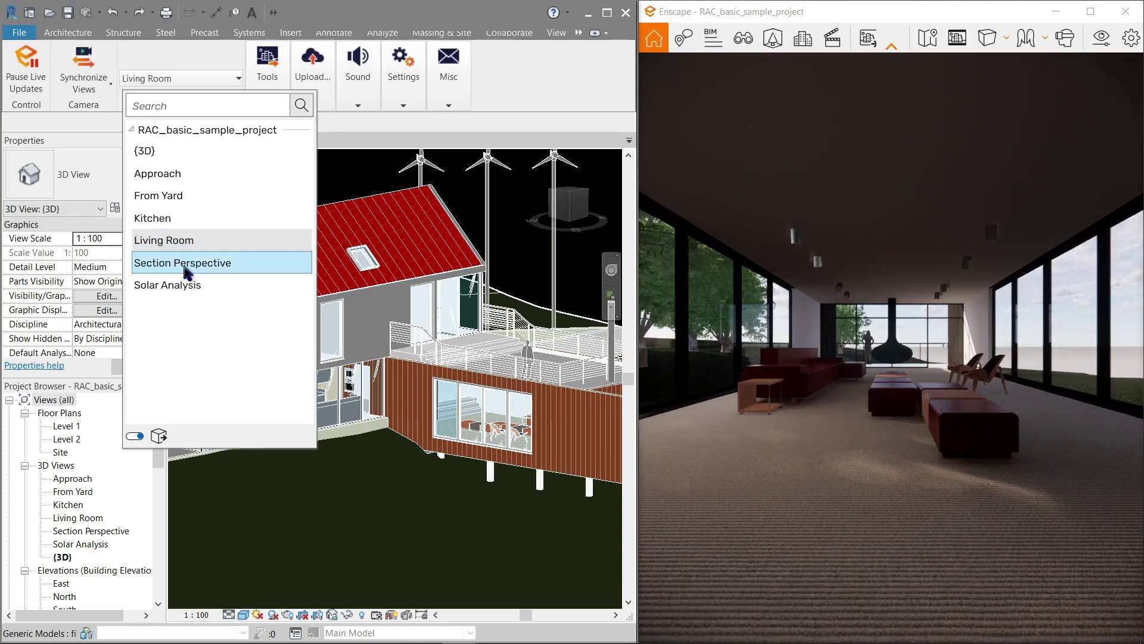
click(187, 263)
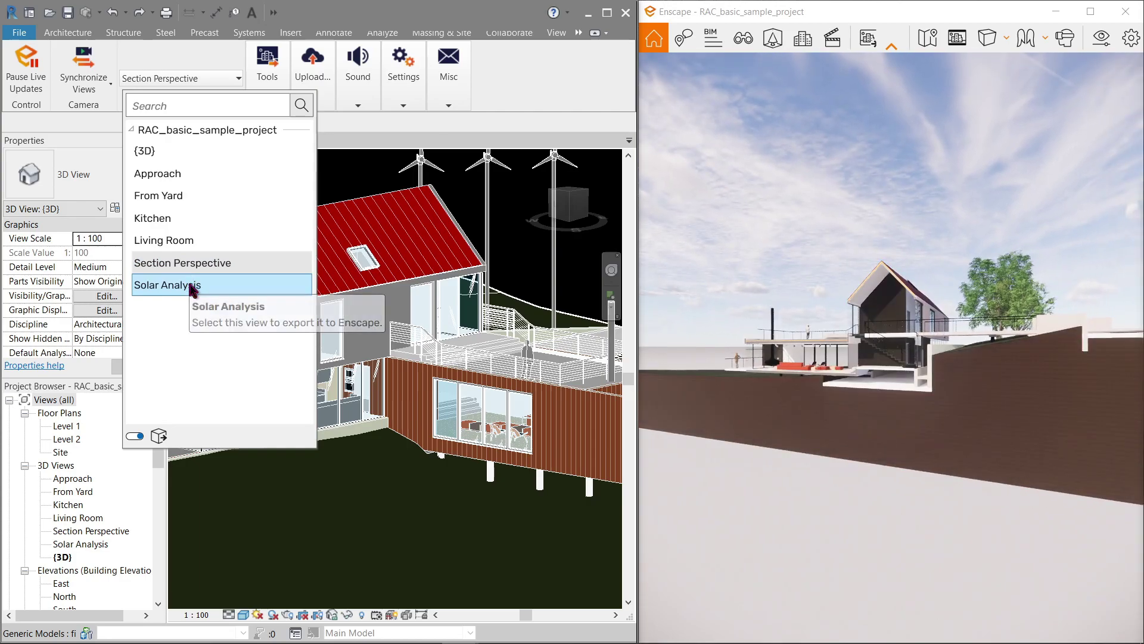
click(191, 286)
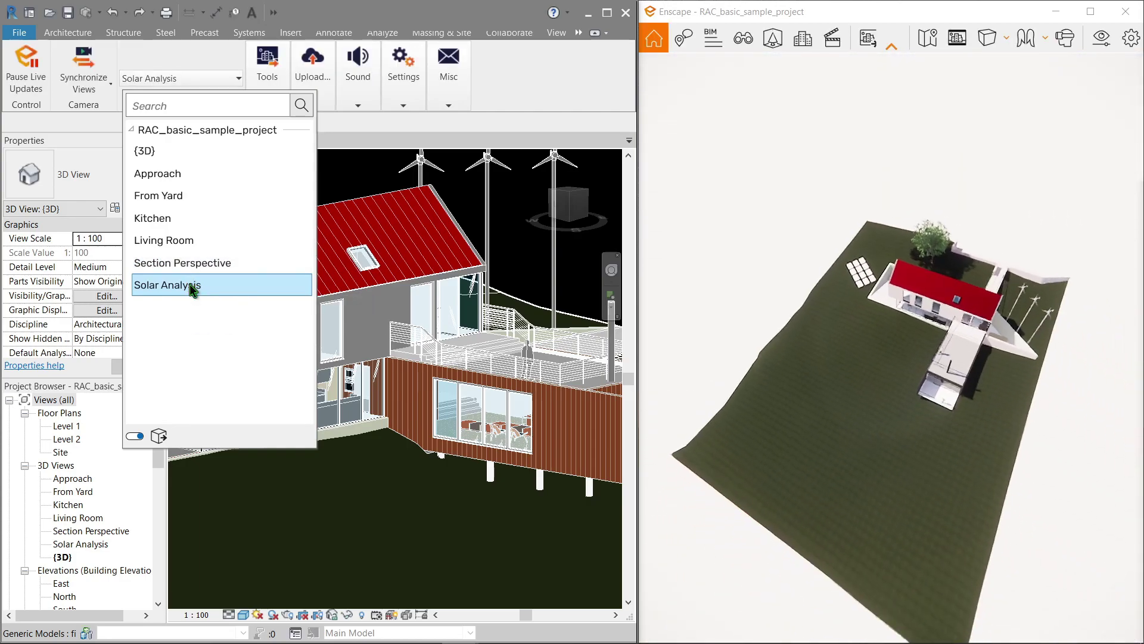
Step: Preview the Approach view in the live render and set From Yard as the active view
click(185, 174)
click(189, 197)
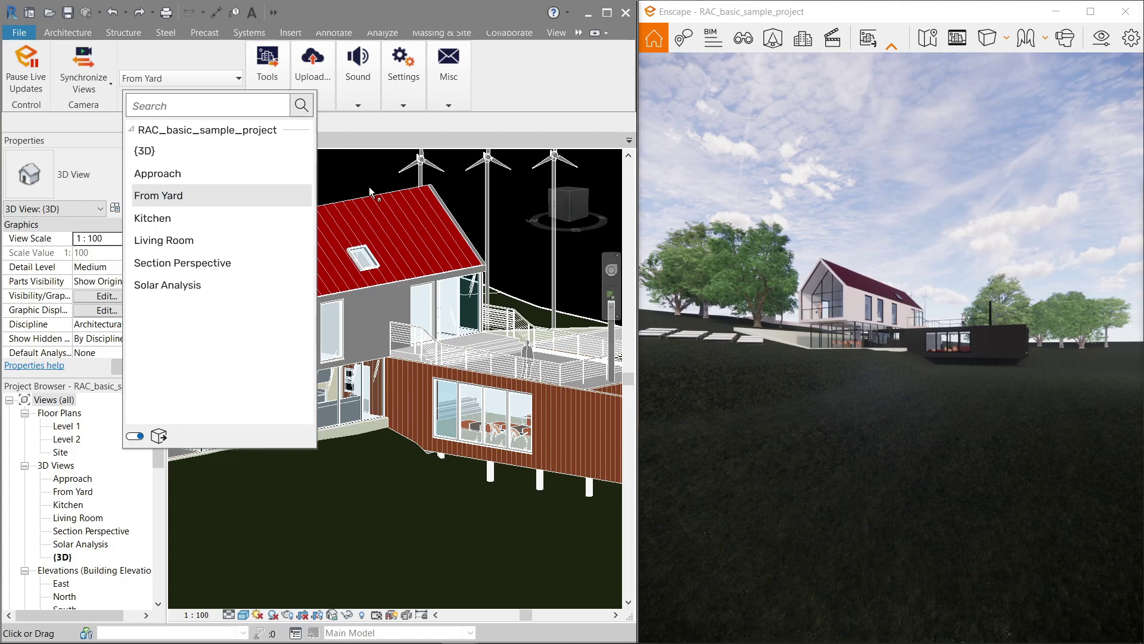
click(520, 103)
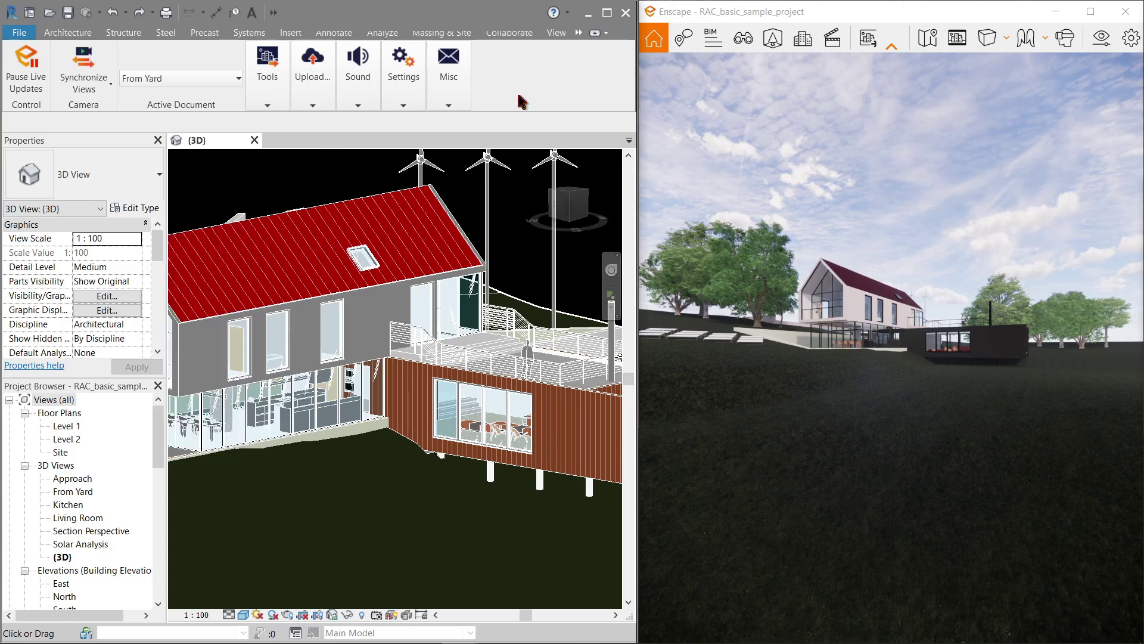
Step: Render an image of the current From Yard view into the Revit document as a rendering view
click(272, 107)
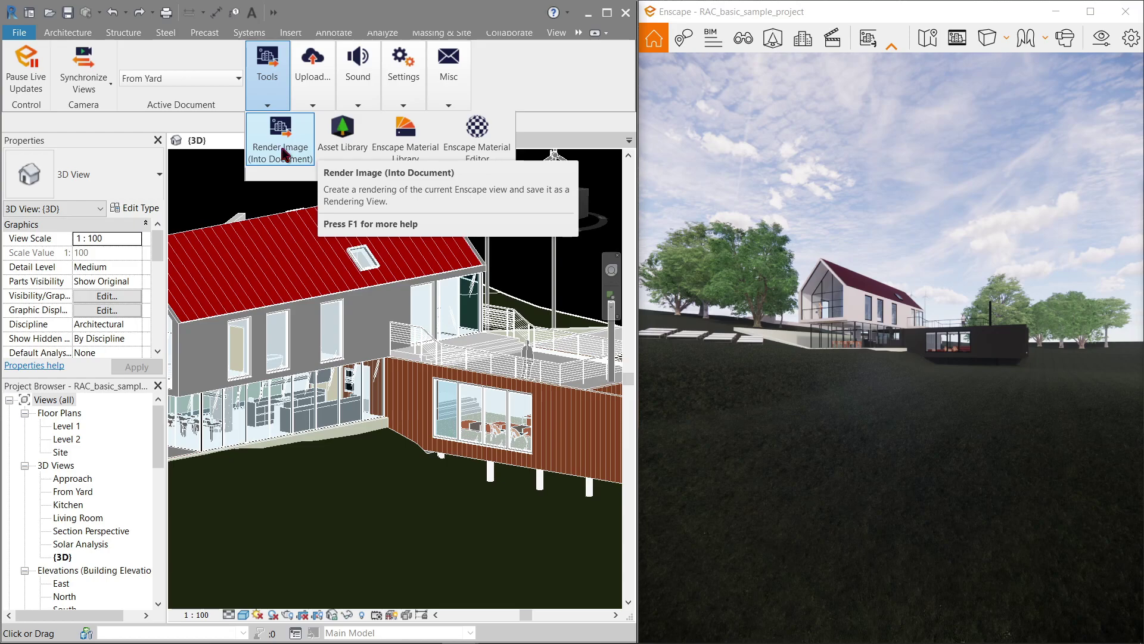
click(556, 227)
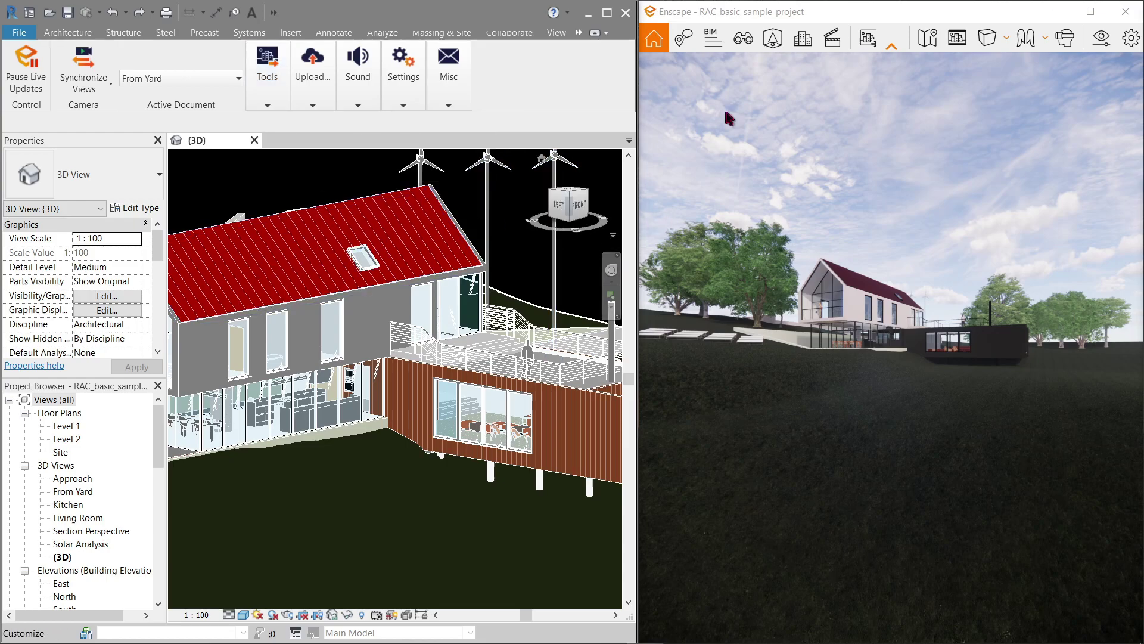
click(267, 102)
click(275, 133)
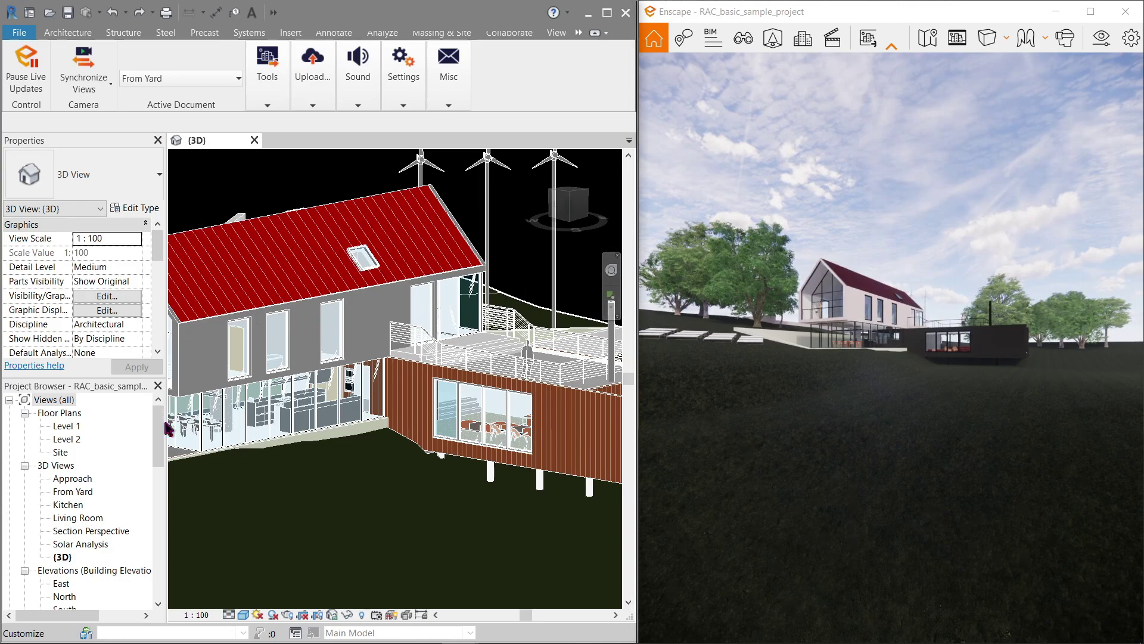
Step: Open the new time-stamped Enscape rendering of From Yard from the project's Renderings
drag(158, 428, 127, 506)
click(61, 492)
click(74, 505)
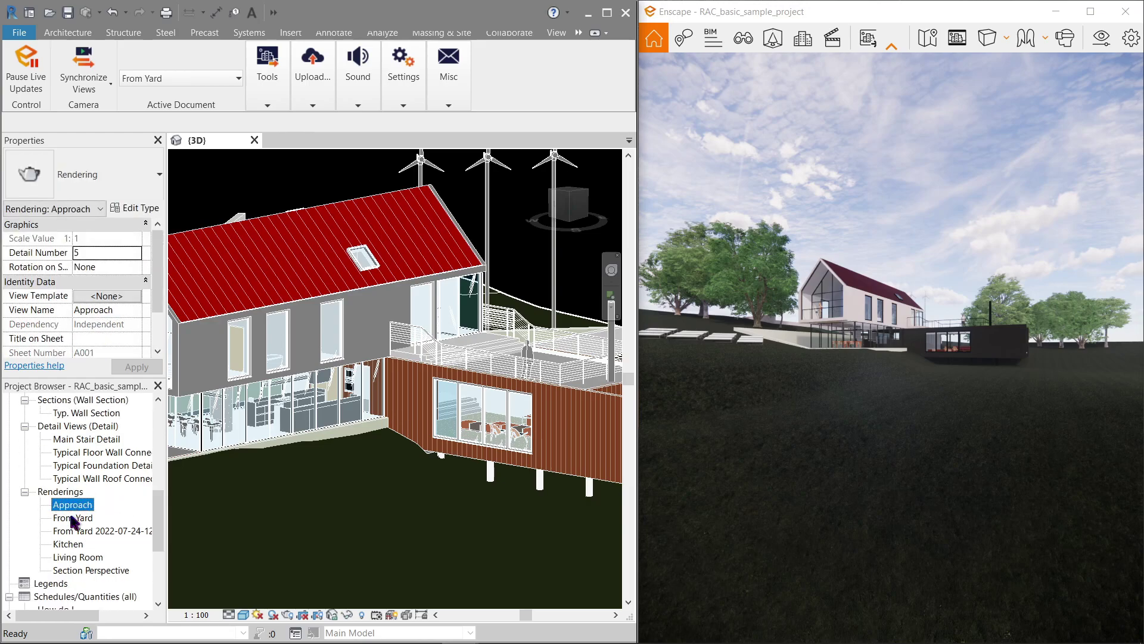
click(70, 571)
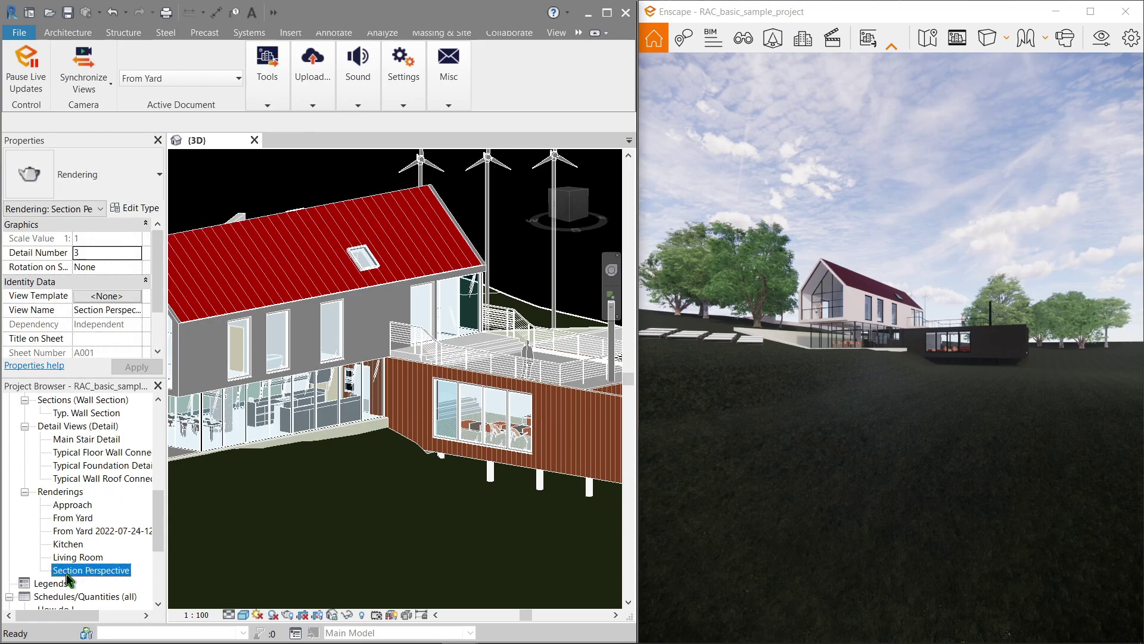
click(81, 532)
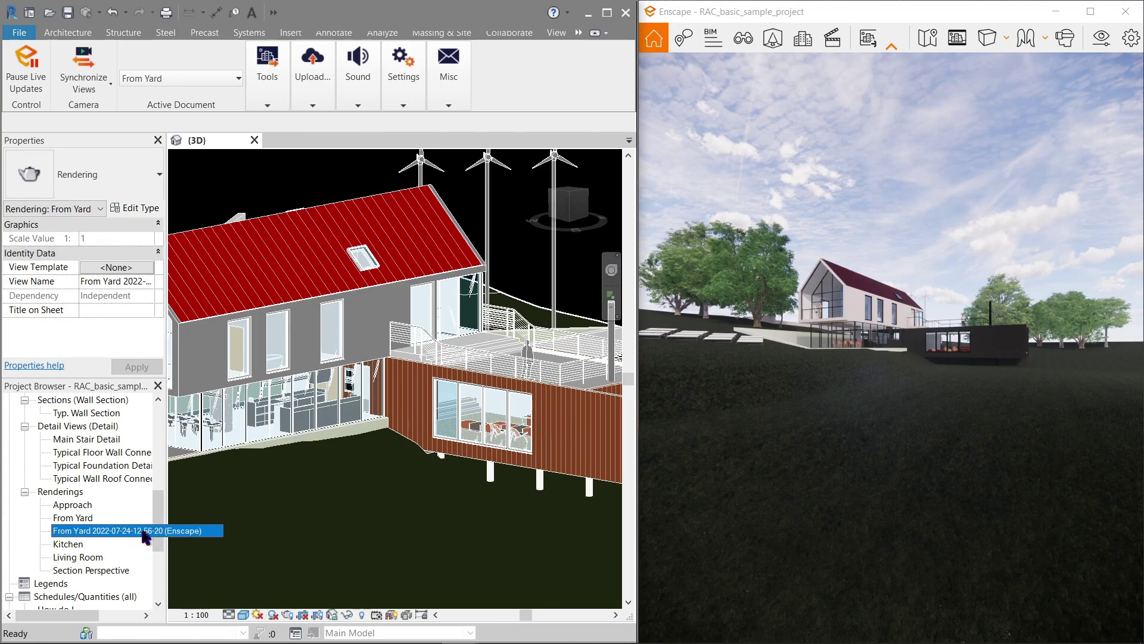
double_click(88, 530)
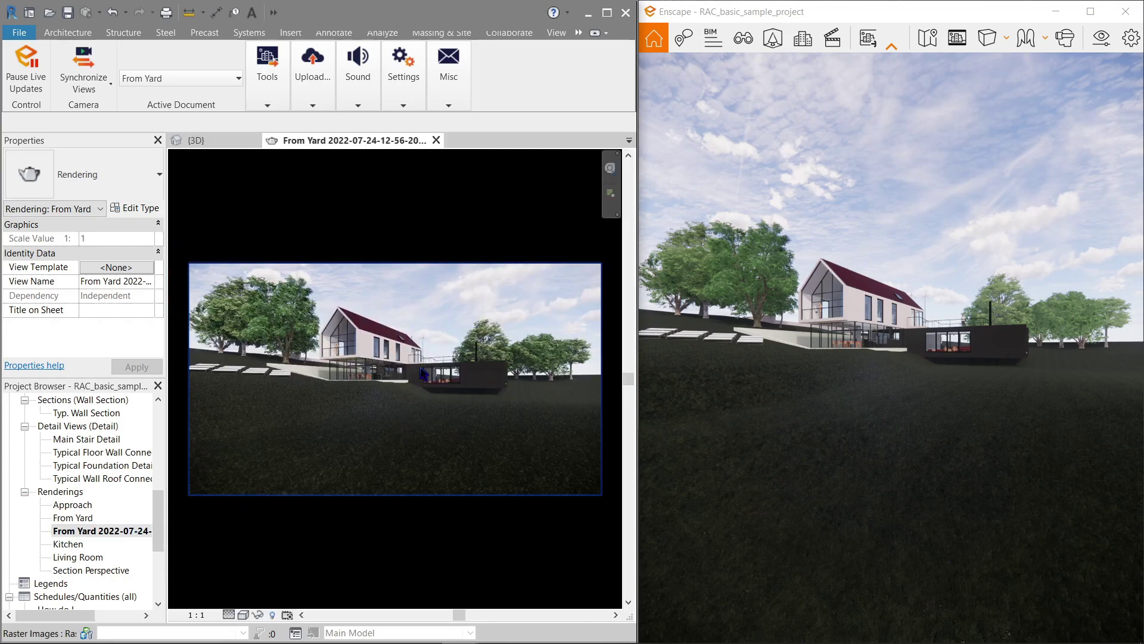
Step: Examine the saved From Yard rendering's detail up close and as a whole, and close its view
scroll(398, 411, up, 6)
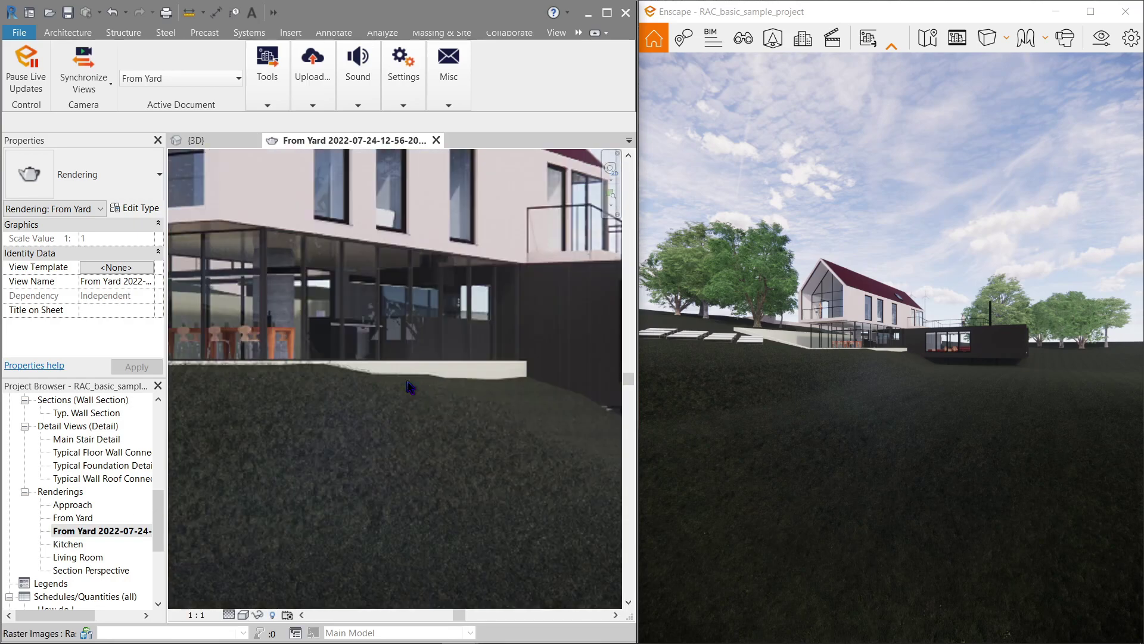
scroll(399, 415, down, 6)
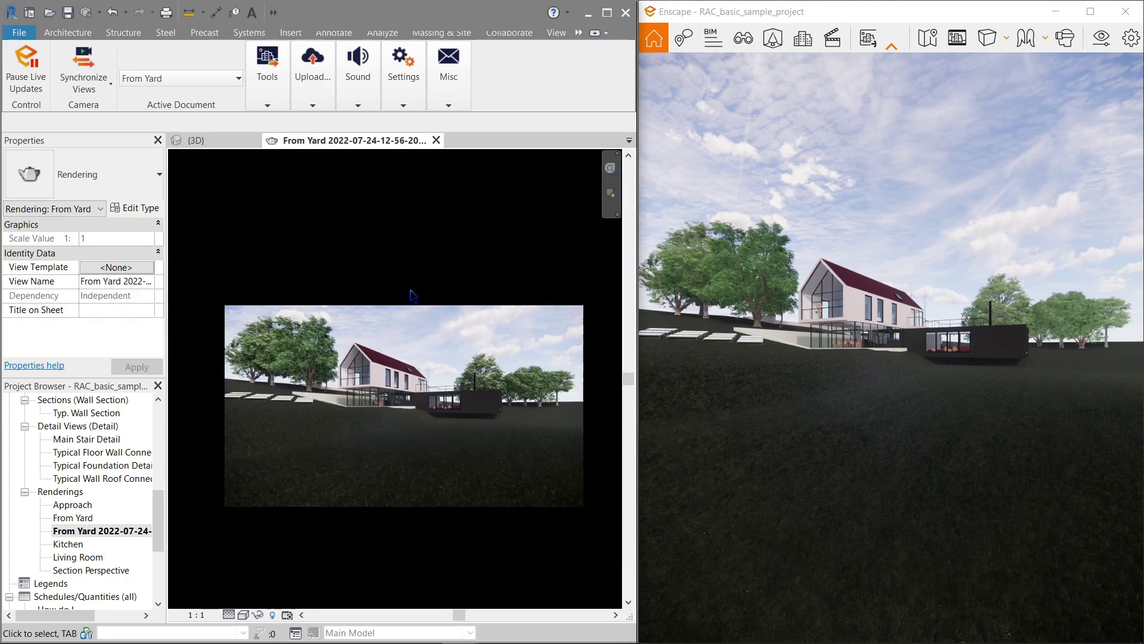
middle_drag(421, 282, 418, 230)
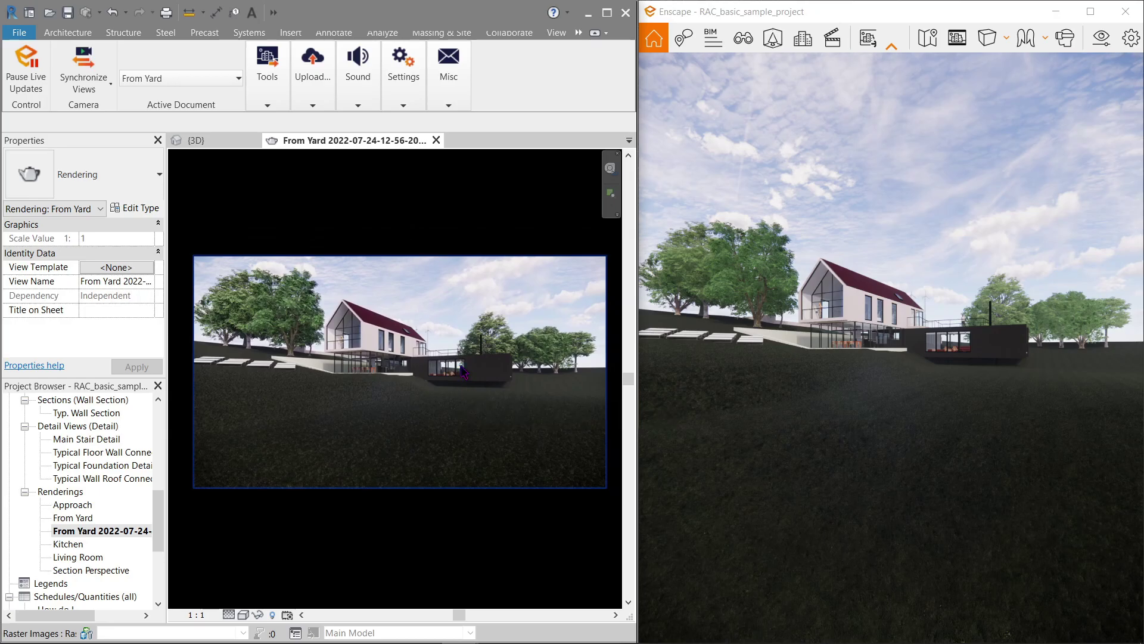
scroll(462, 371, up, 8)
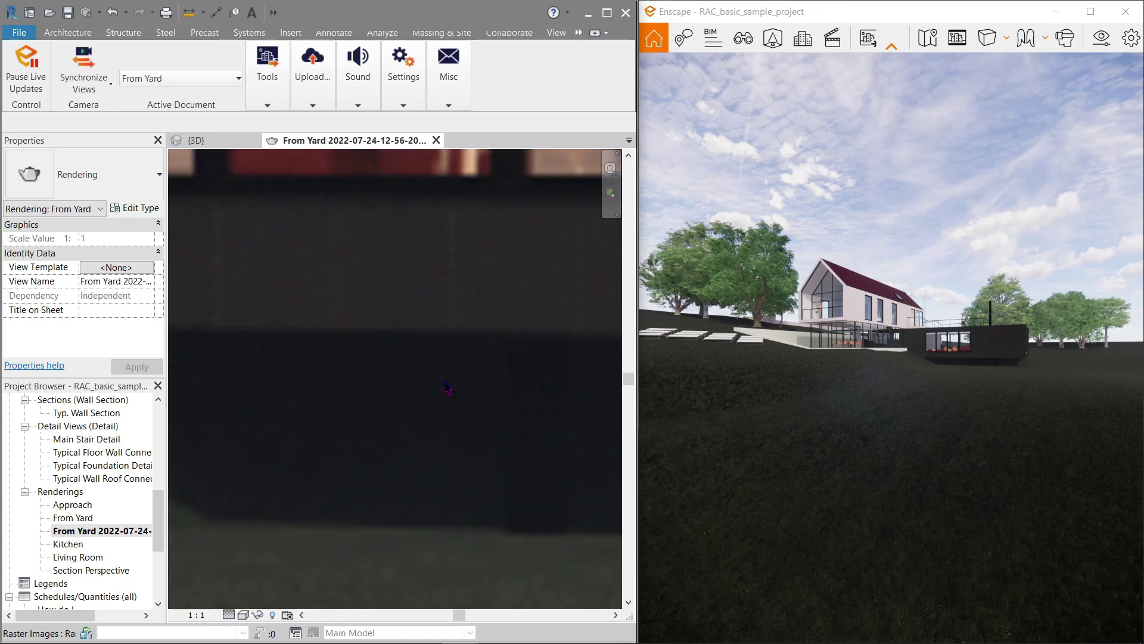
scroll(448, 388, down, 10)
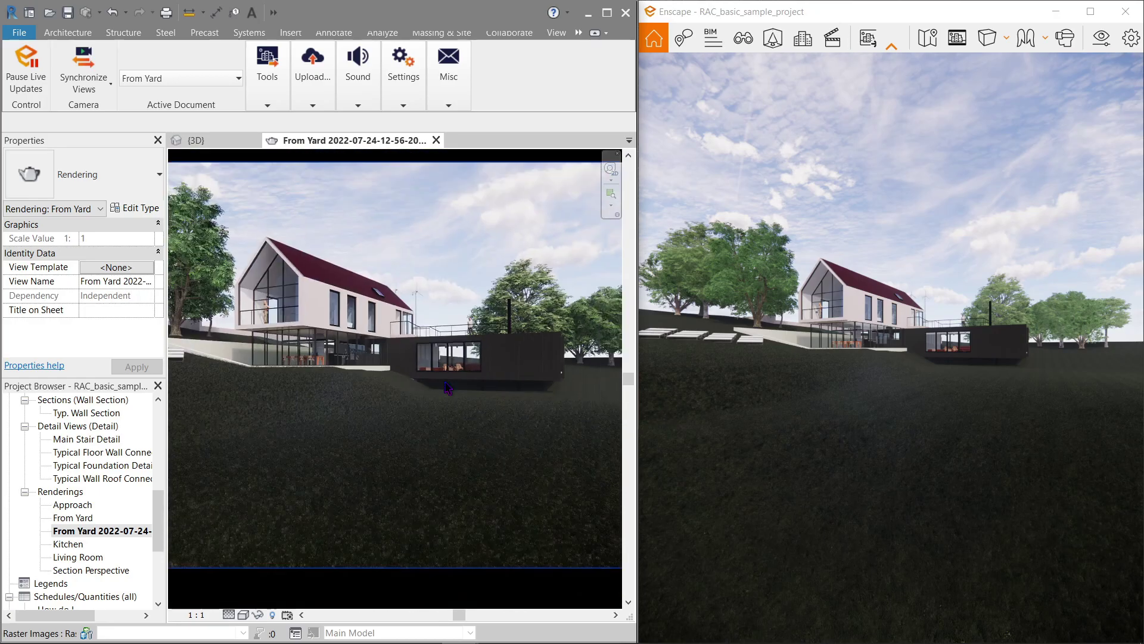
scroll(430, 274, up, 2)
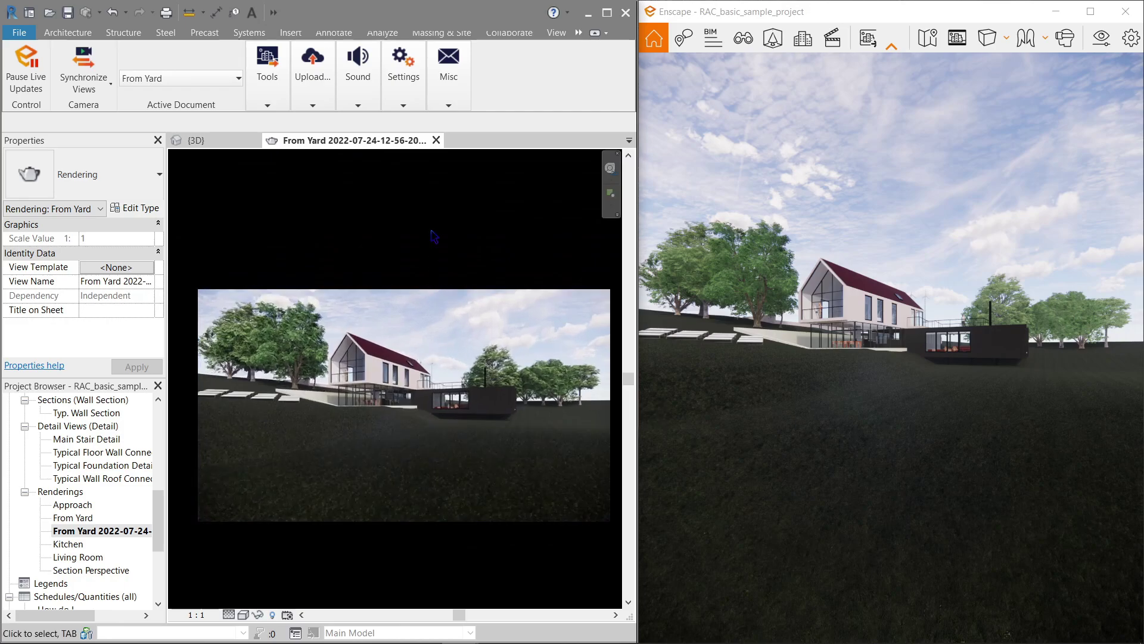
click(437, 141)
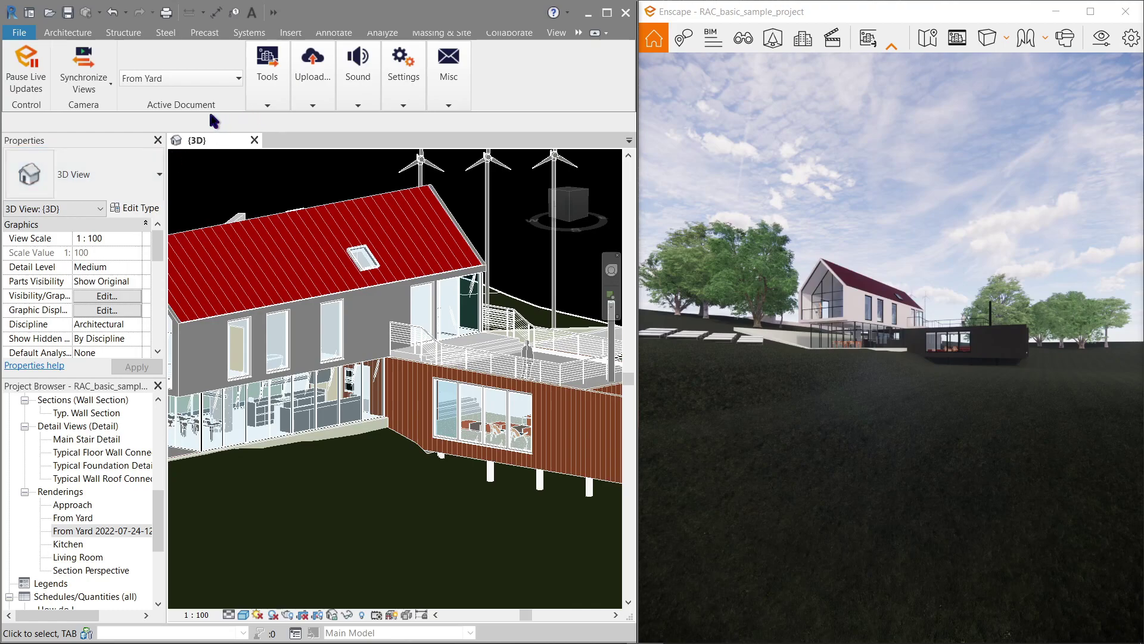
Step: Open the Enscape Asset Library, look over its categories and assets, and close it
click(266, 96)
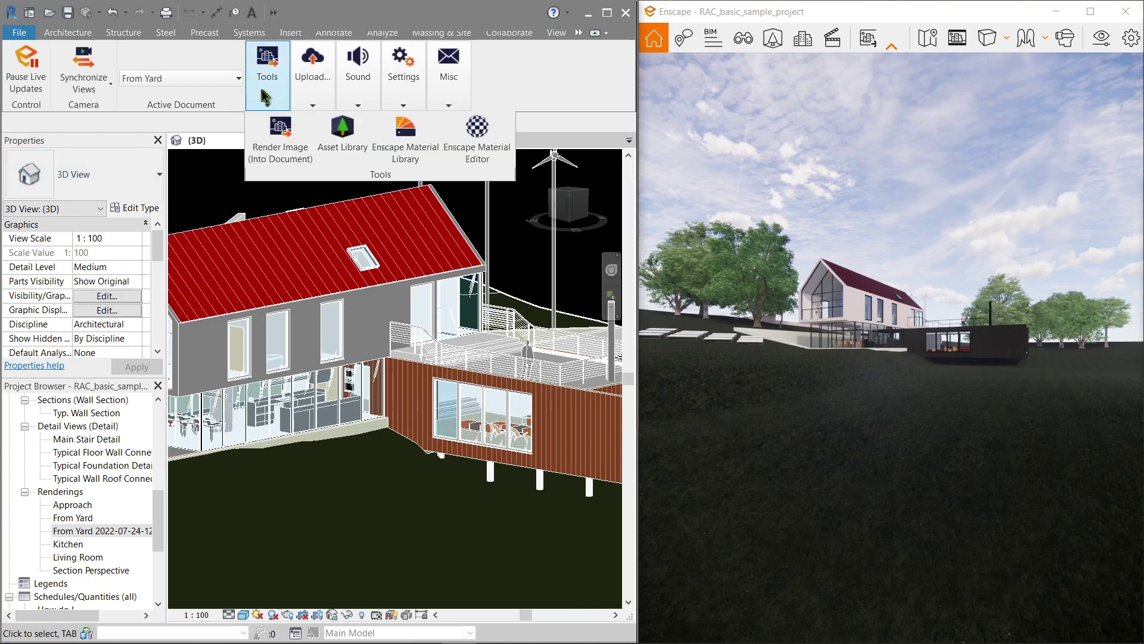
click(351, 141)
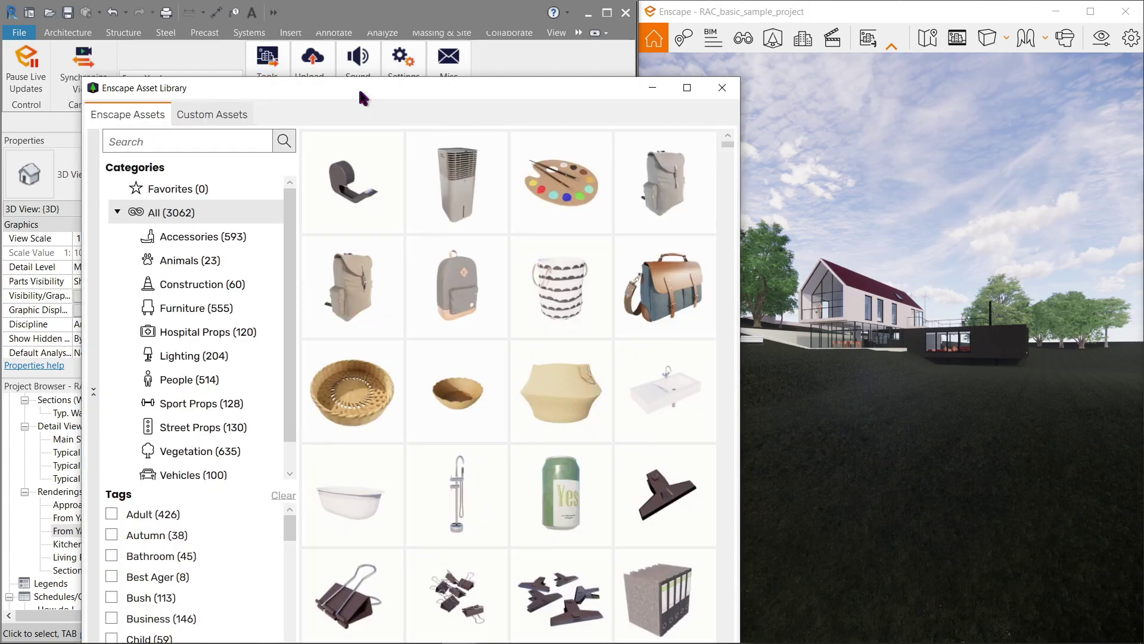
drag(358, 85, 634, 86)
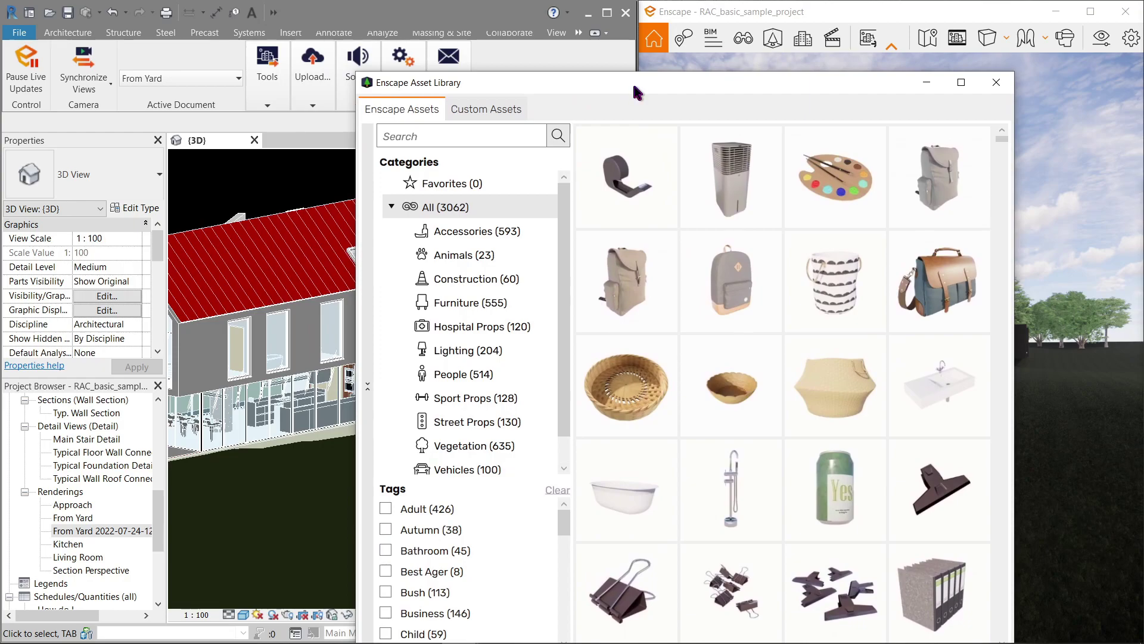
drag(635, 87, 728, 63)
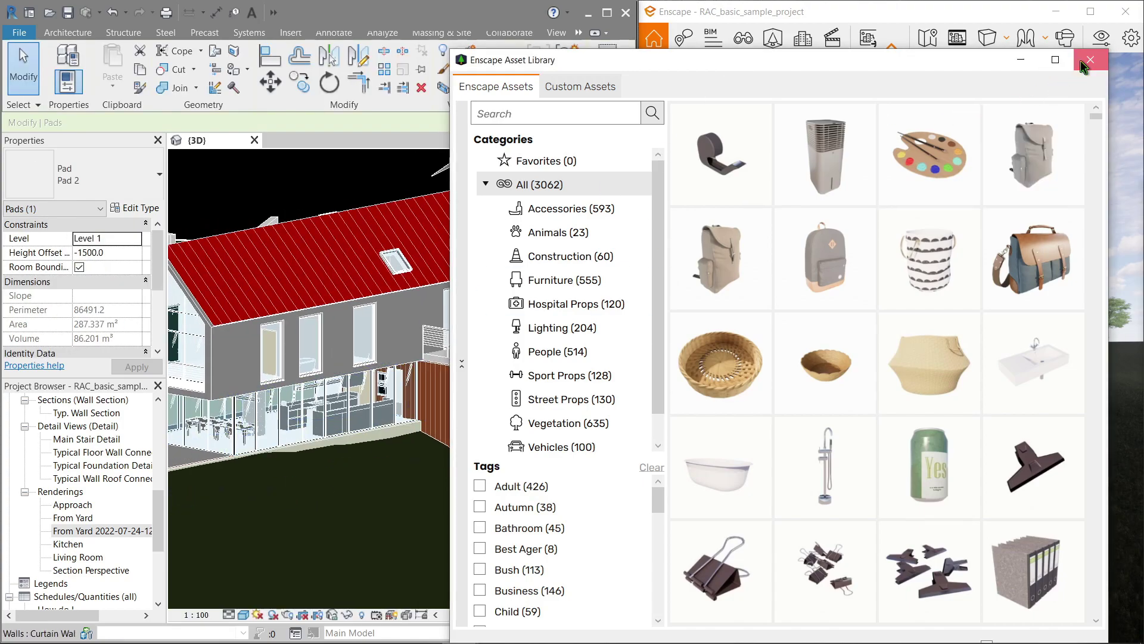
click(1090, 60)
Step: Frame the paved terrace below the balcony in the 3D view and set the view's detail level to Fine
shift+middle_drag(244, 397, 375, 388)
scroll(298, 504, up, 2)
scroll(337, 487, up, 2)
middle_drag(322, 340, 483, 498)
scroll(381, 405, up, 1)
middle_drag(382, 405, 434, 468)
click(229, 615)
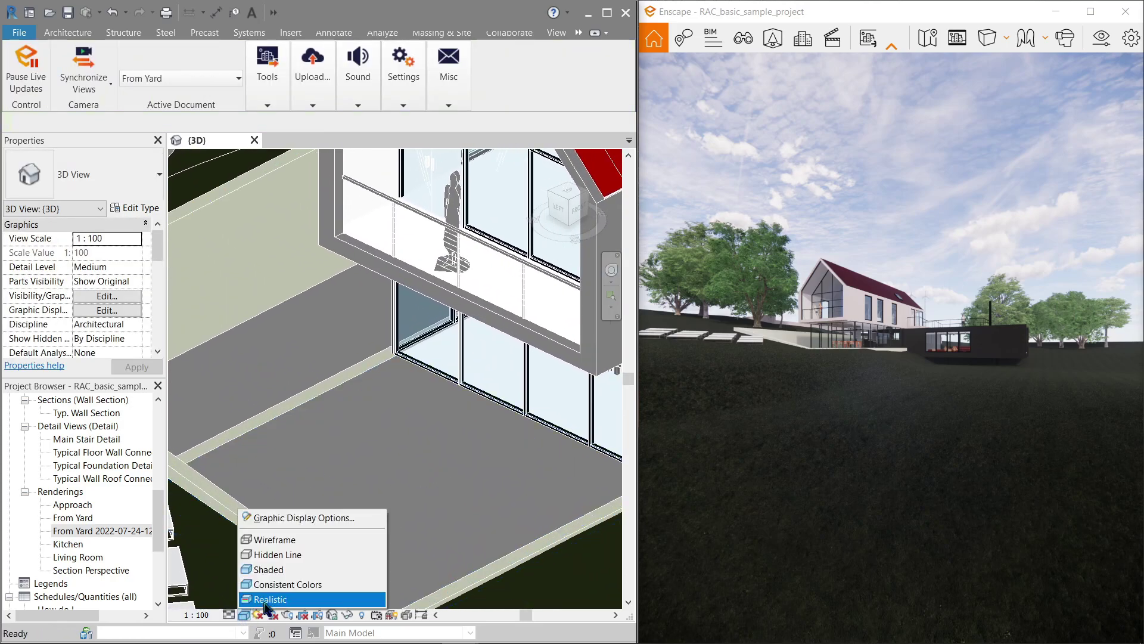
click(230, 615)
click(229, 615)
click(251, 602)
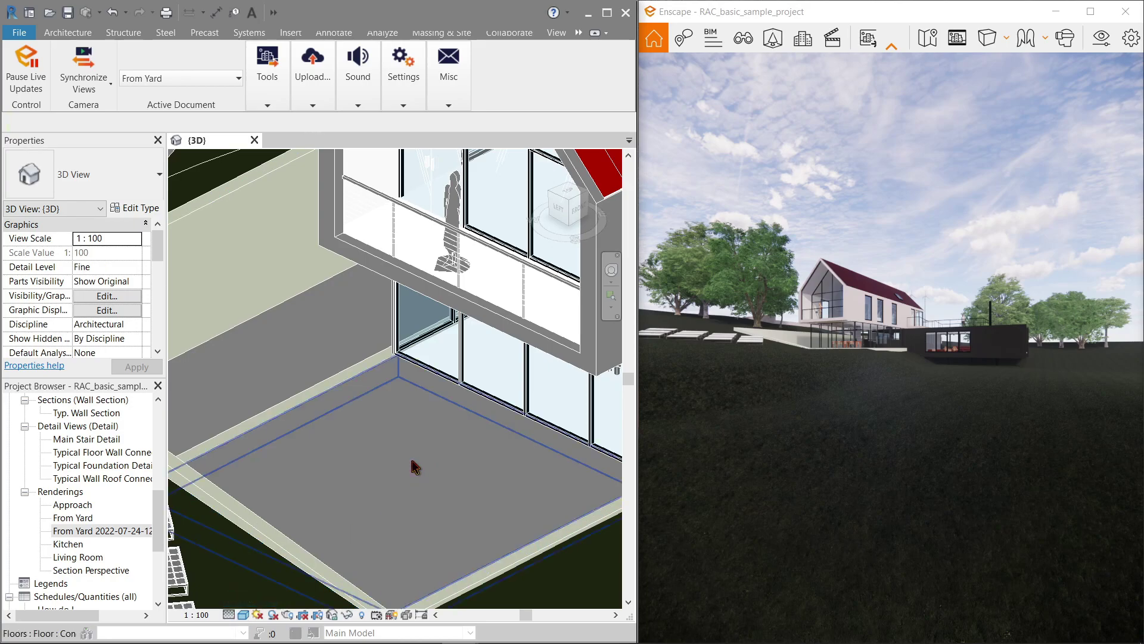
Step: Reopen the Enscape Asset Library and show its Vehicles category
click(268, 105)
click(358, 147)
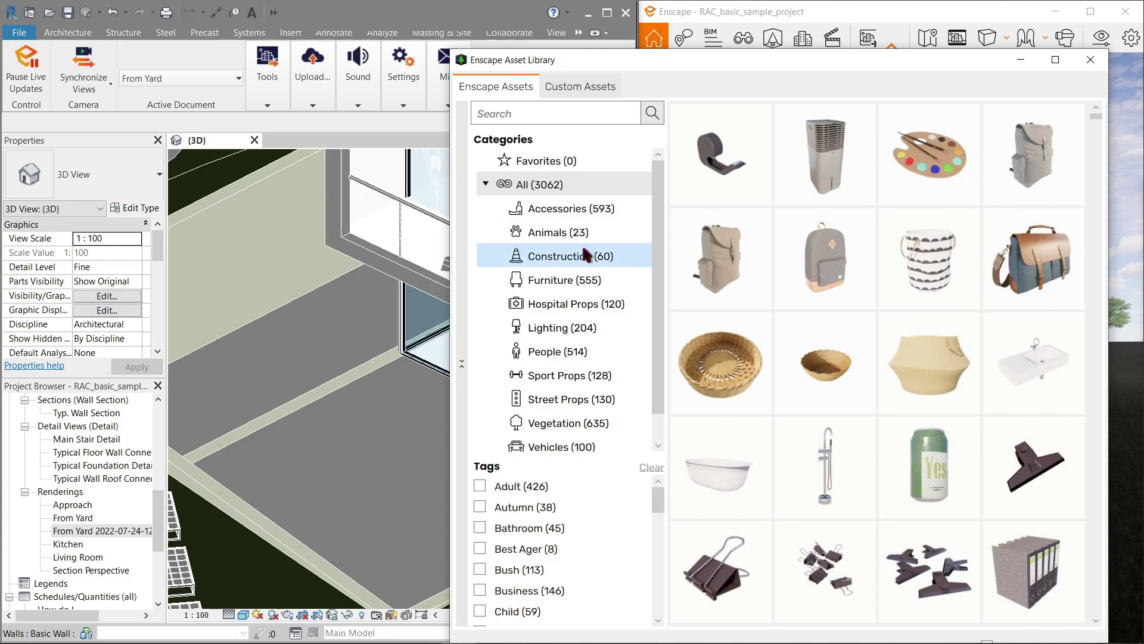
scroll(654, 351, down, 2)
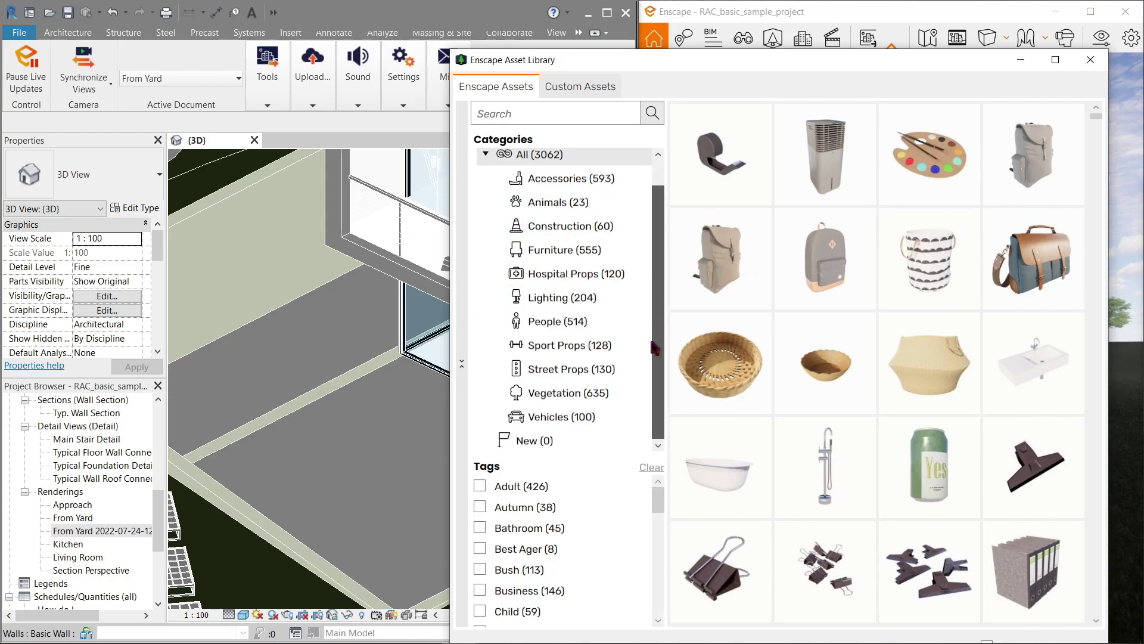
click(570, 427)
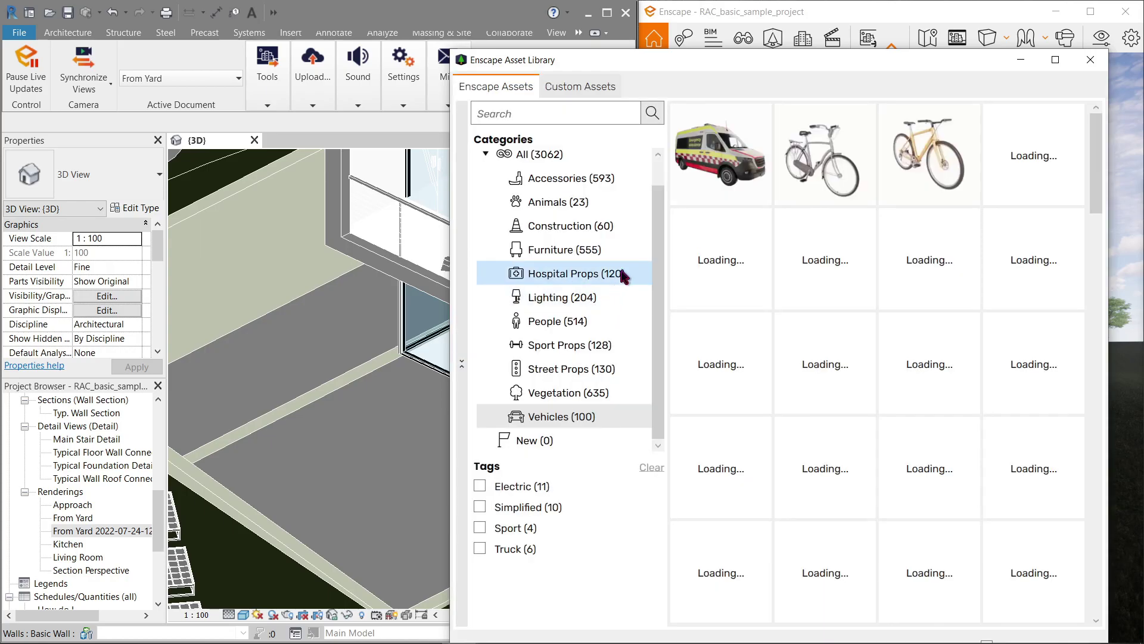
Step: Place two Bicycle 001 assets from the Vehicles category side by side on the terrace
mouse_move(851, 156)
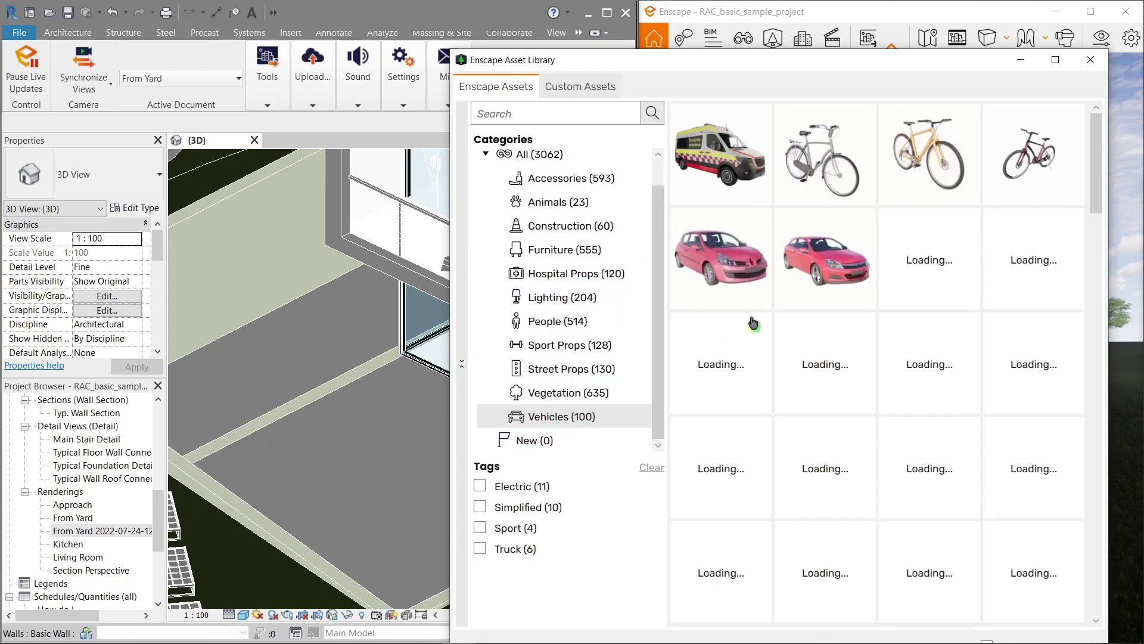
click(849, 143)
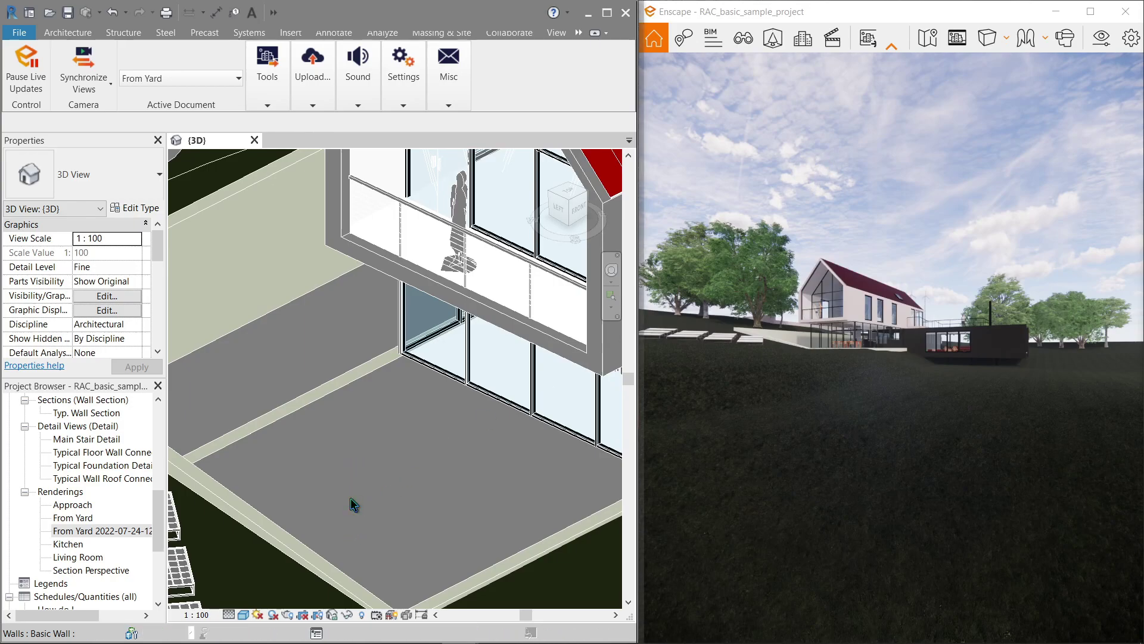
click(351, 498)
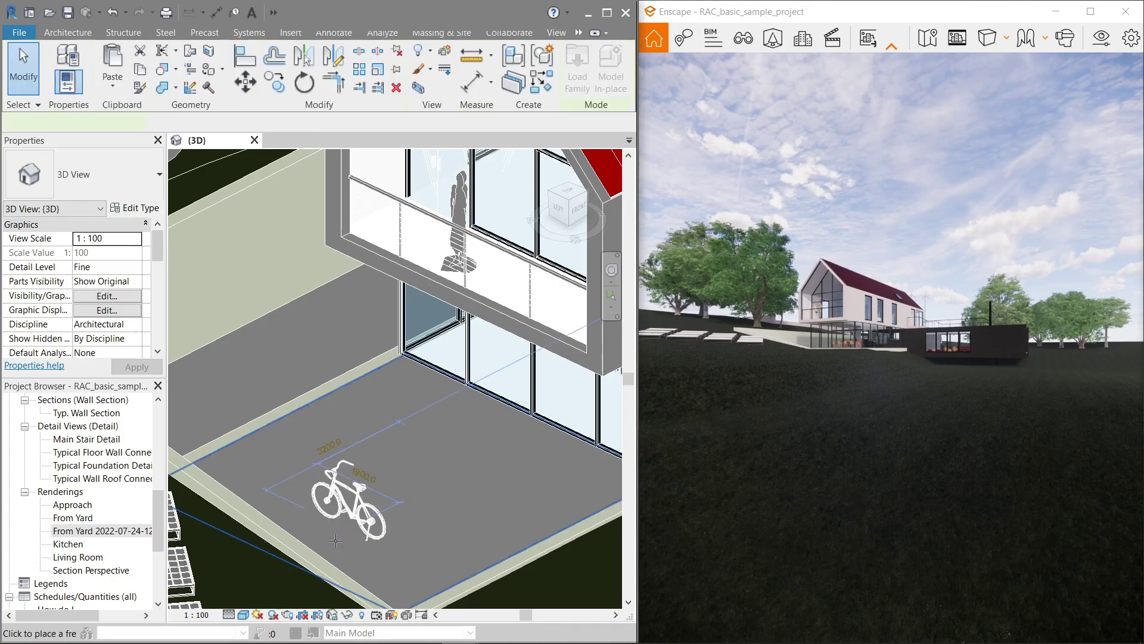
scroll(336, 535, down, 1)
click(437, 506)
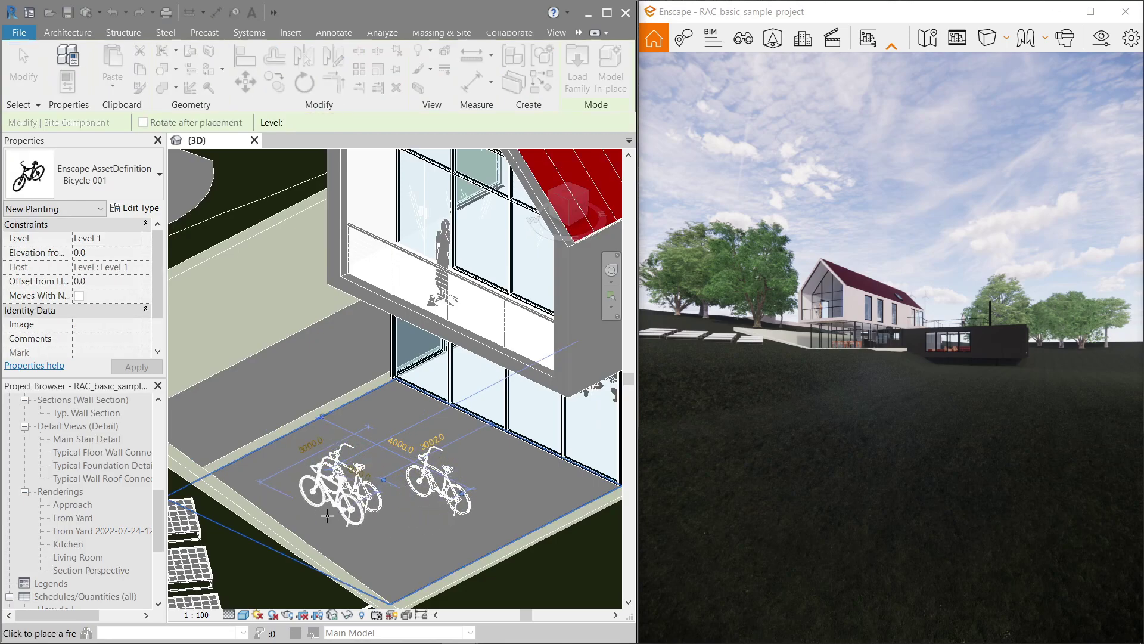
key(Escape)
key(Escape)
scroll(329, 516, up, 2)
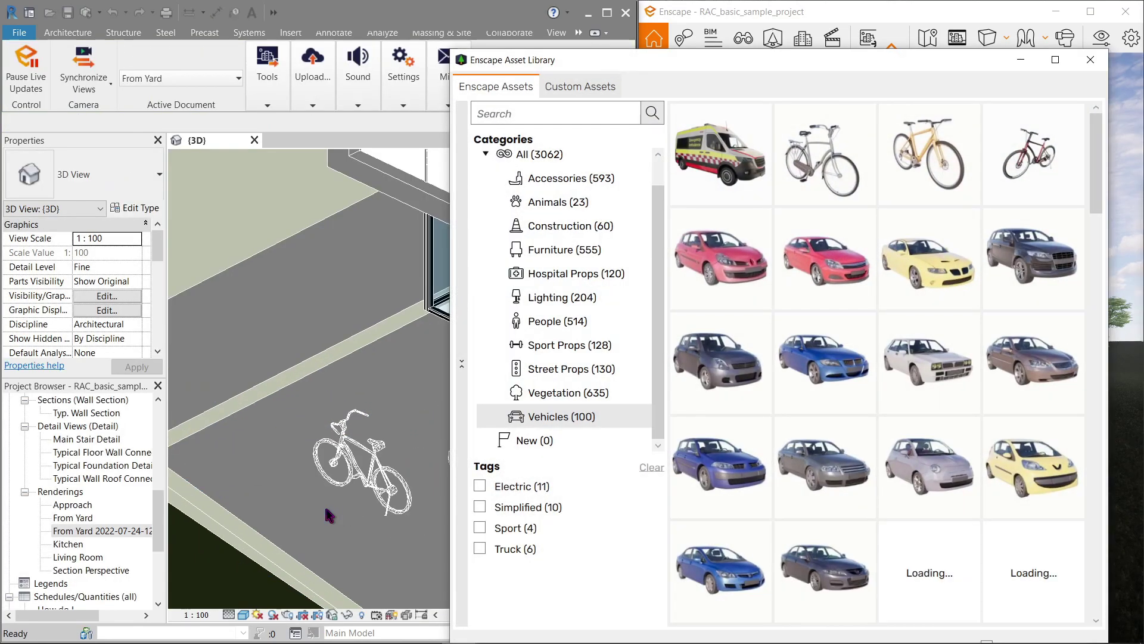
Step: Place one Car 025 asset from the Vehicles category behind the bicycles at the terrace edge and close the Asset Library
drag(649, 69, 603, 29)
mouse_move(775, 227)
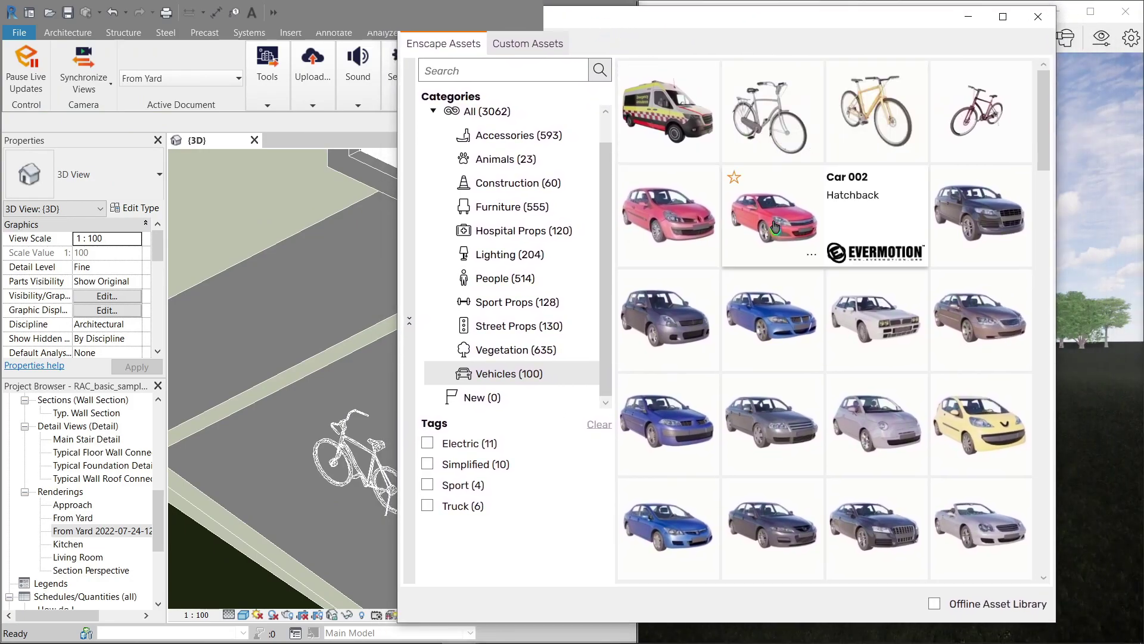
mouse_move(876, 287)
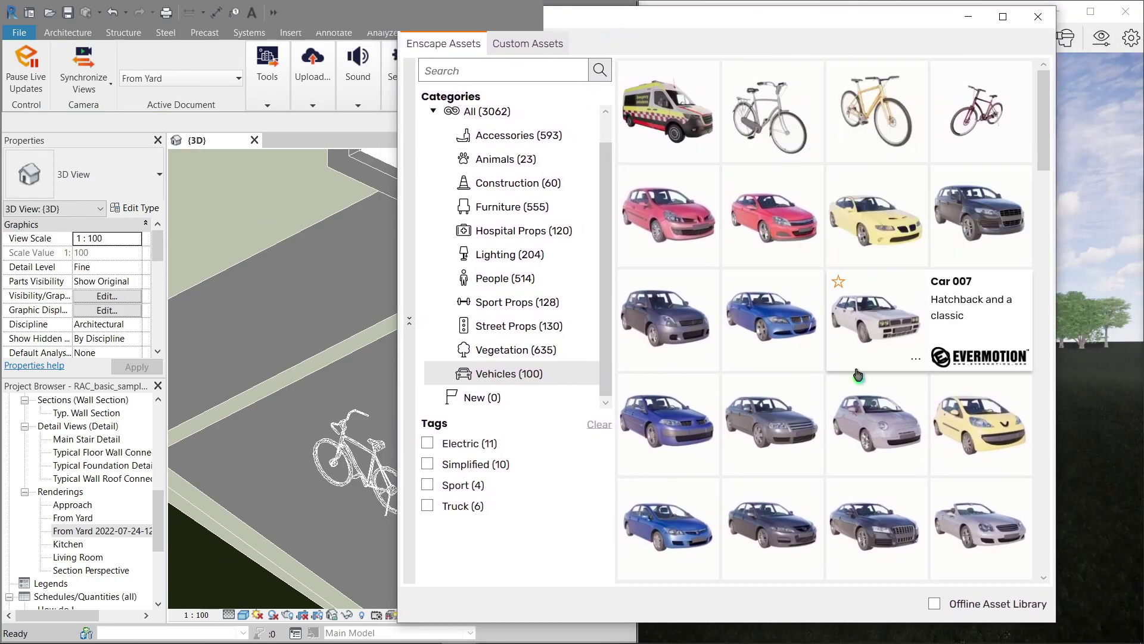
scroll(858, 374, down, 5)
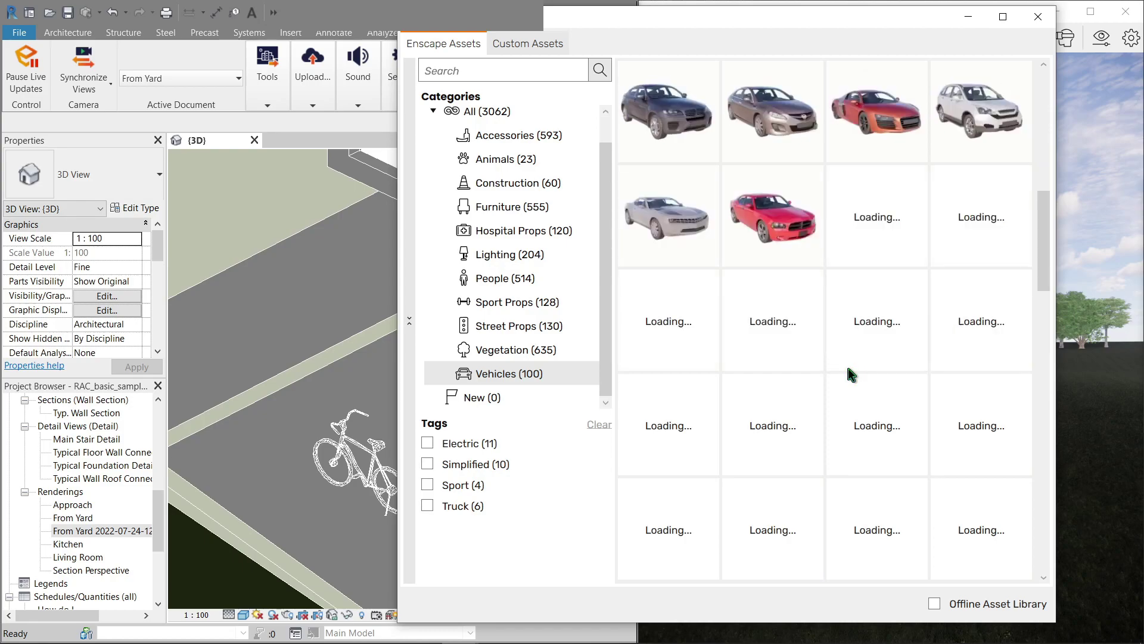
scroll(849, 368, down, 1)
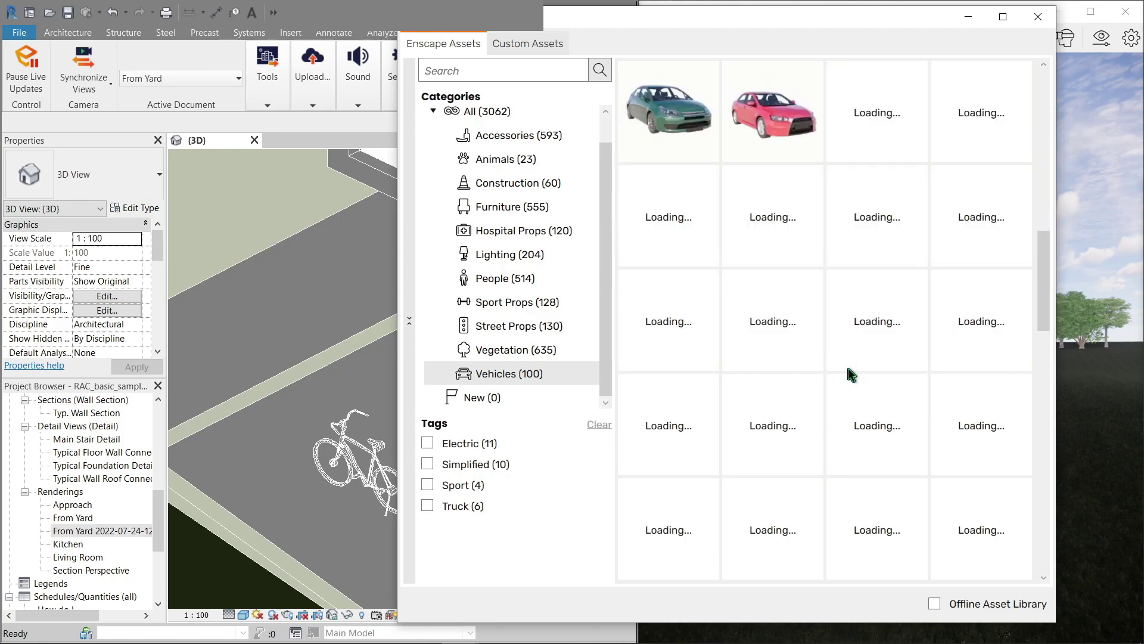
scroll(848, 367, up, 2)
click(678, 335)
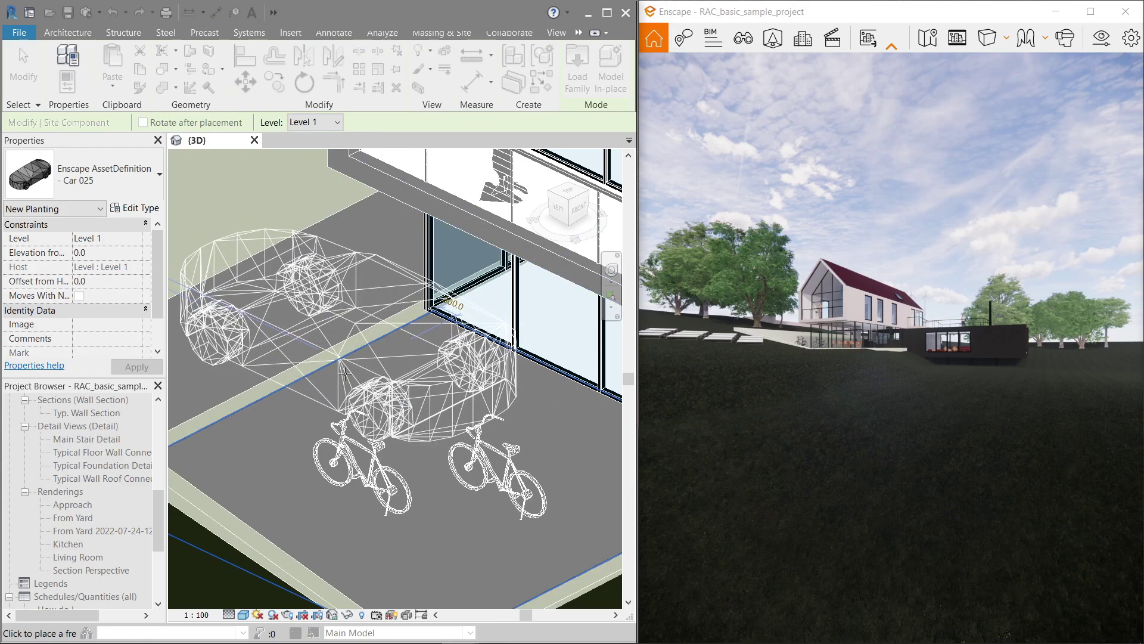
click(410, 331)
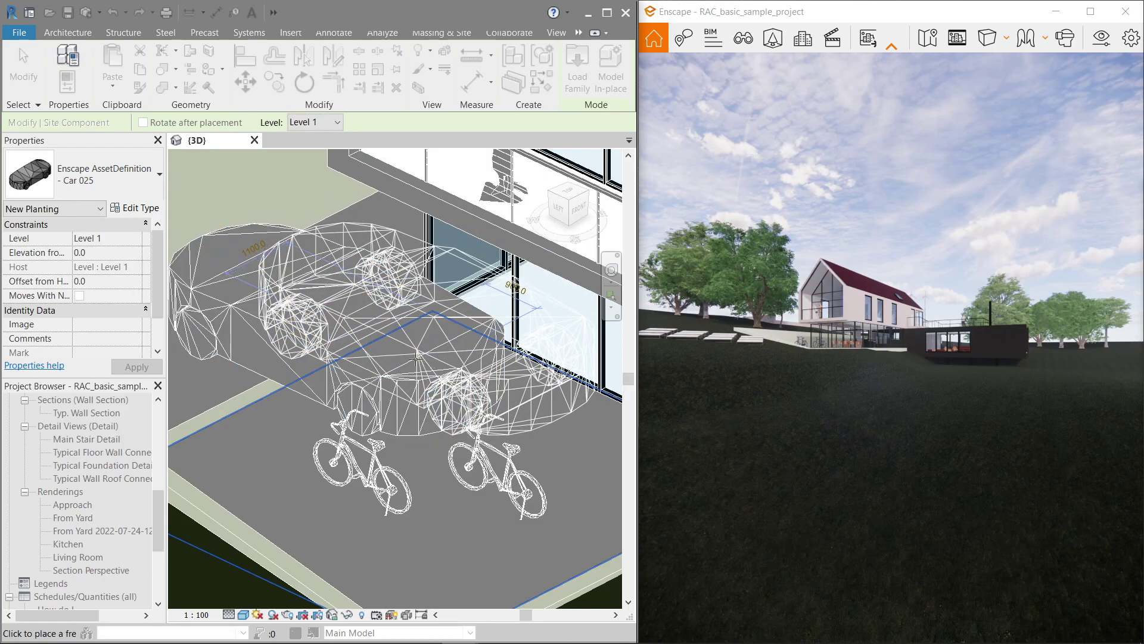
key(Escape)
key(Escape)
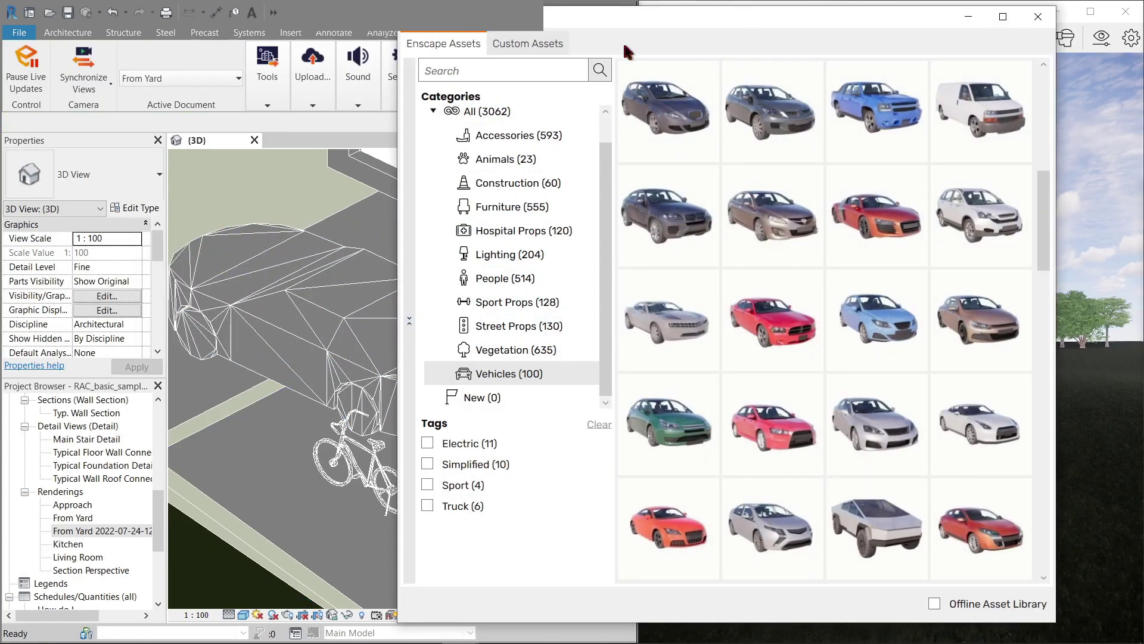
drag(627, 42, 555, 29)
click(950, 30)
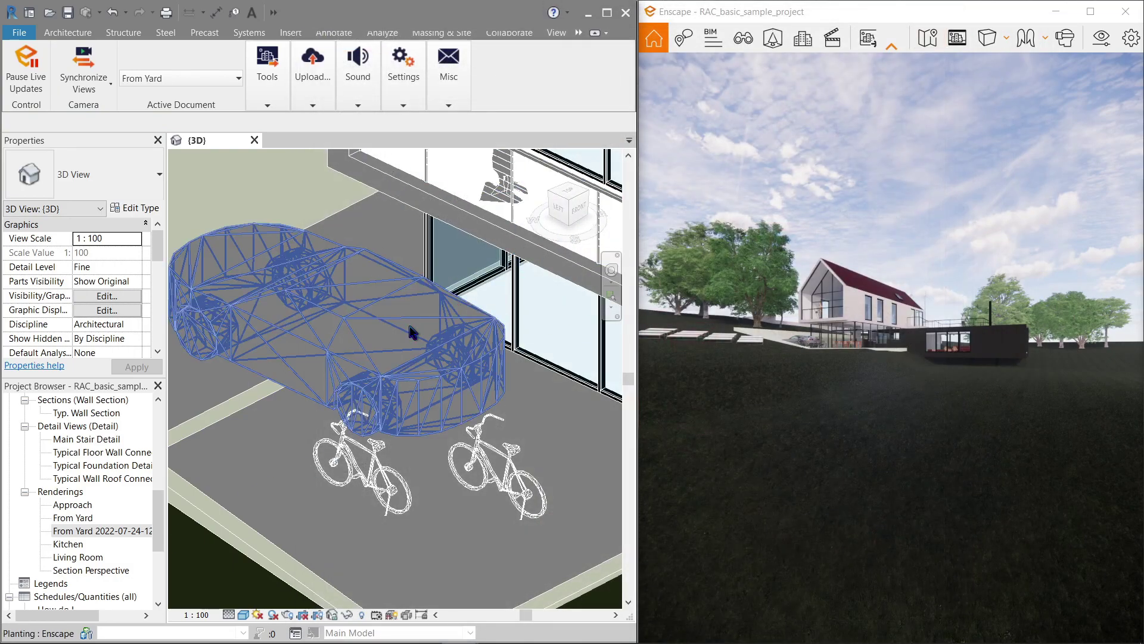
Step: Examine the placed car and bicycles in the live render, up close and from above, and in the Revit 3D view
scroll(807, 328, up, 3)
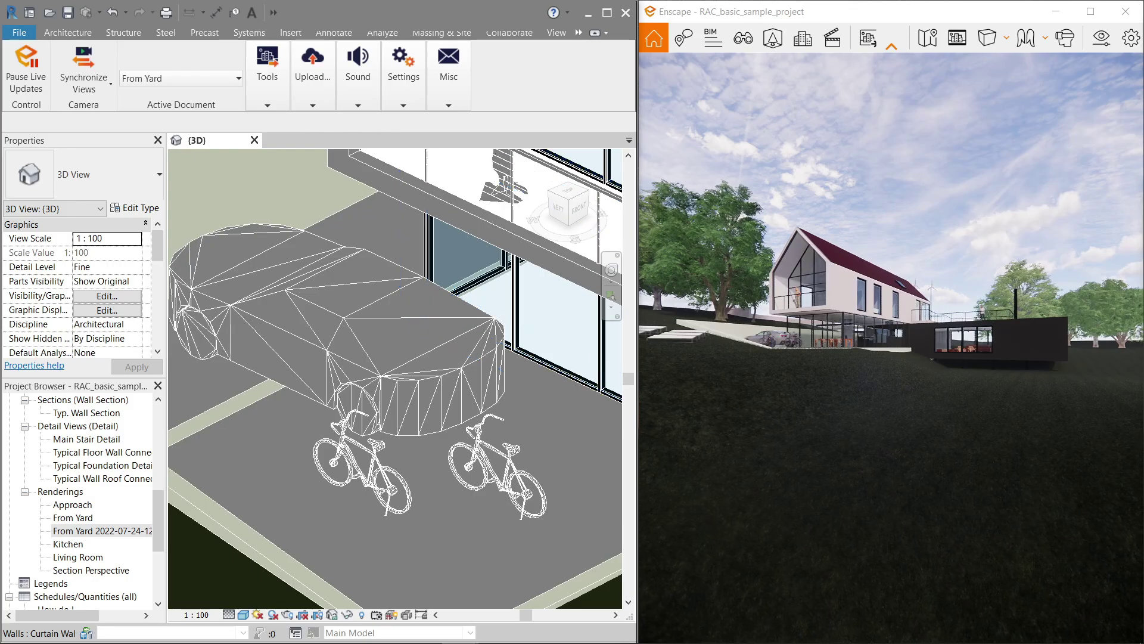
drag(773, 341, 742, 325)
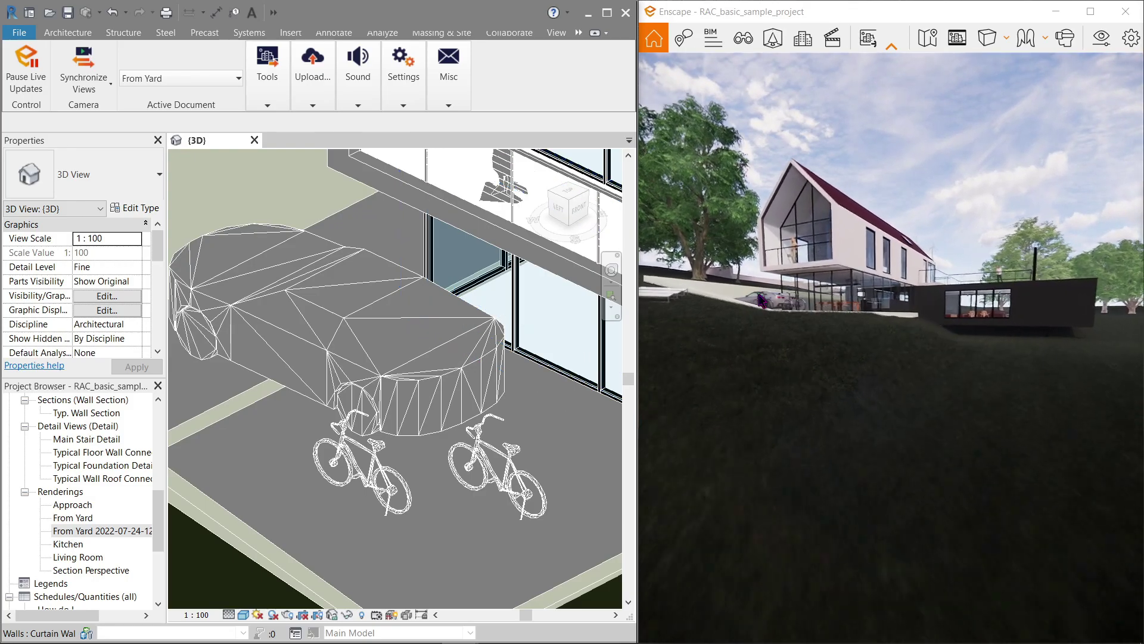
scroll(760, 295, up, 5)
scroll(790, 331, down, 5)
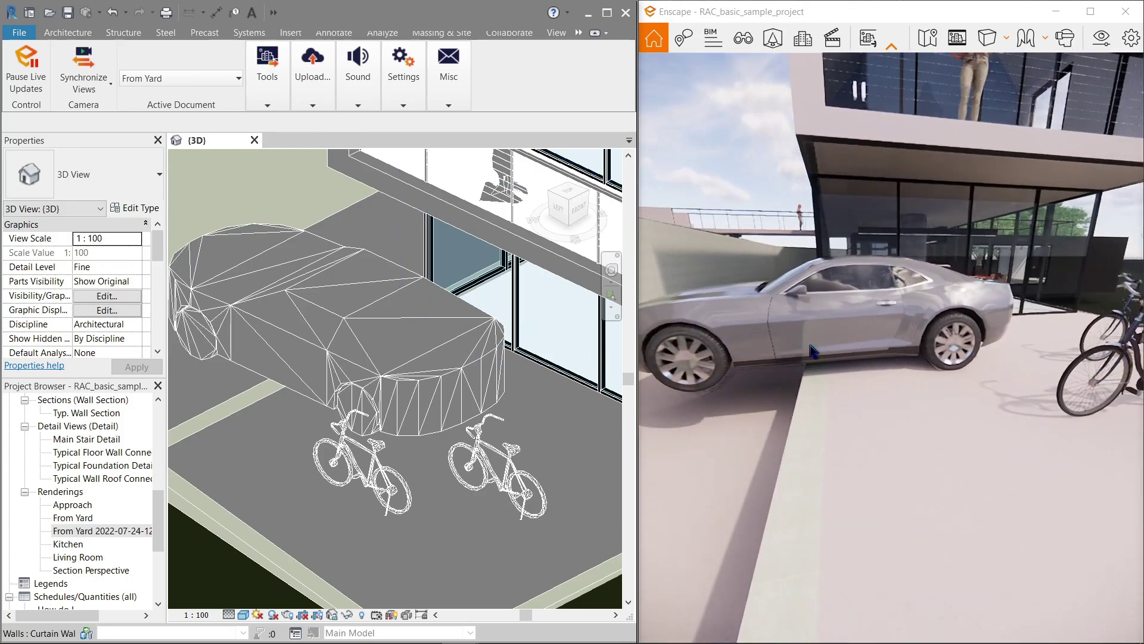
right_drag(816, 347, 871, 334)
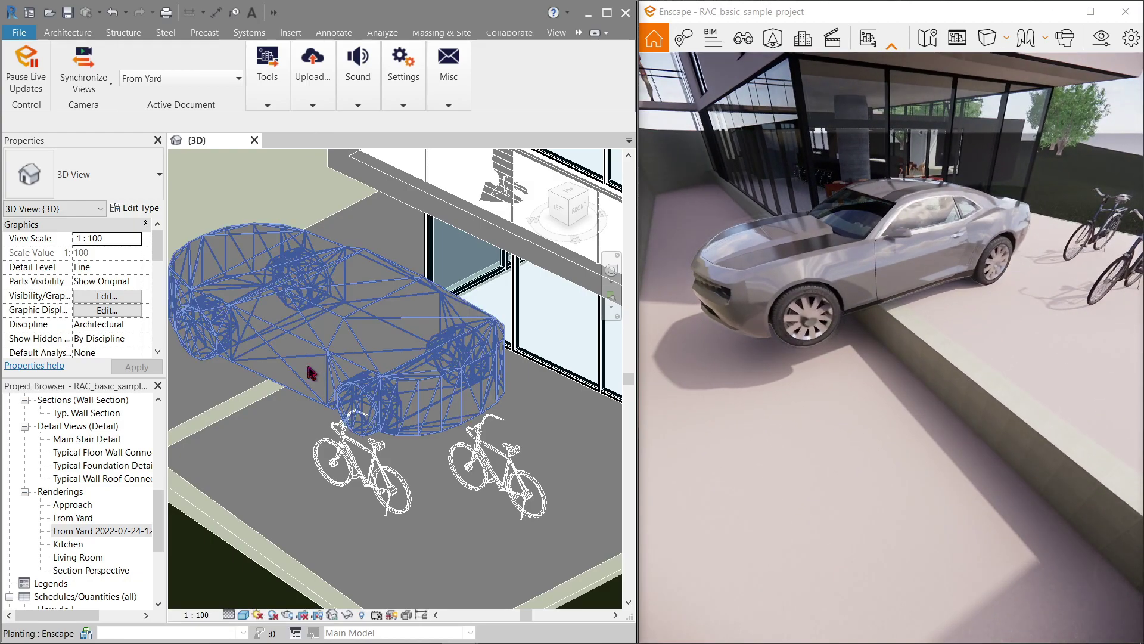
scroll(310, 364, down, 2)
shift+middle_drag(282, 336, 279, 309)
middle_drag(349, 430, 253, 286)
scroll(869, 319, down, 6)
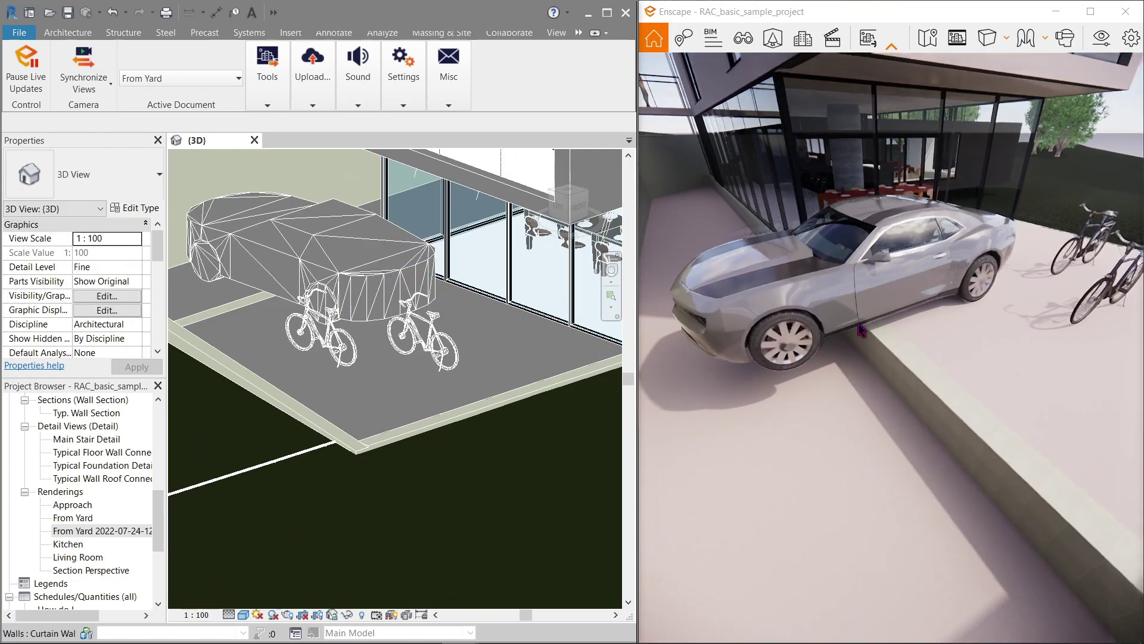
right_drag(942, 362, 855, 398)
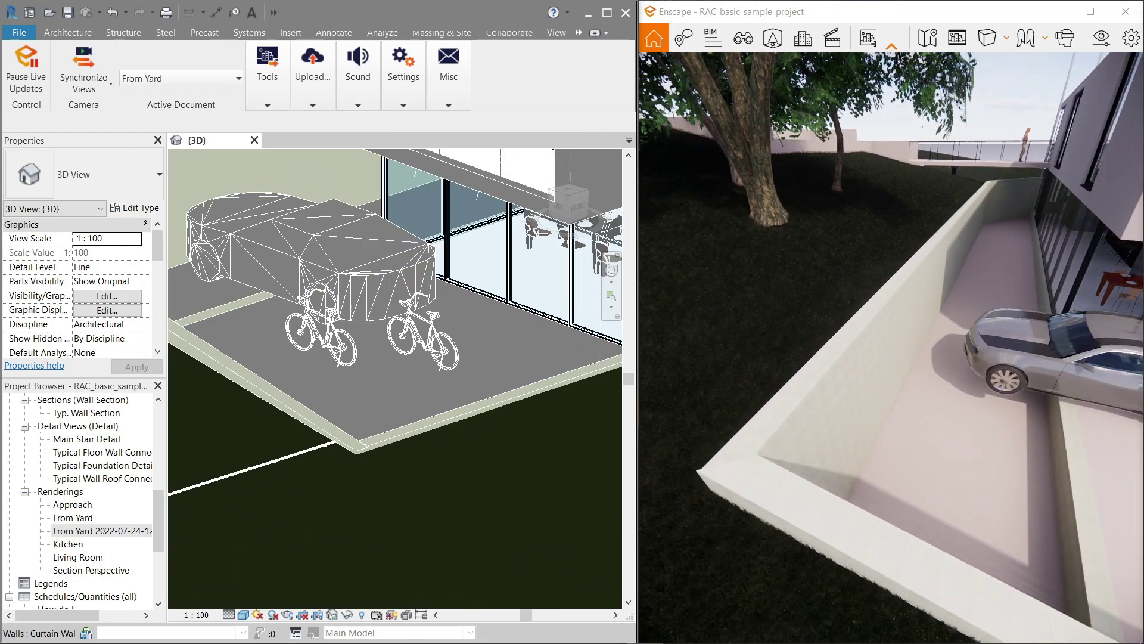
middle_drag(949, 384, 831, 384)
scroll(1068, 425, down, 6)
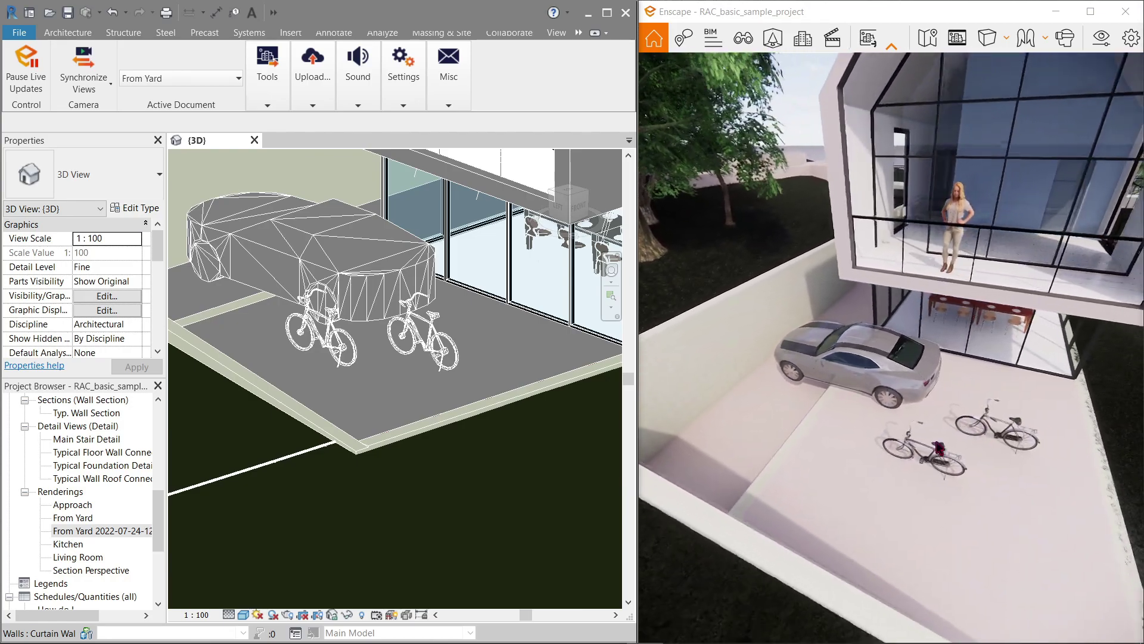
scroll(891, 347, up, 3)
Step: Delete the placed car and both bicycles from the terrace
click(344, 292)
key(Delete)
click(418, 318)
key(Delete)
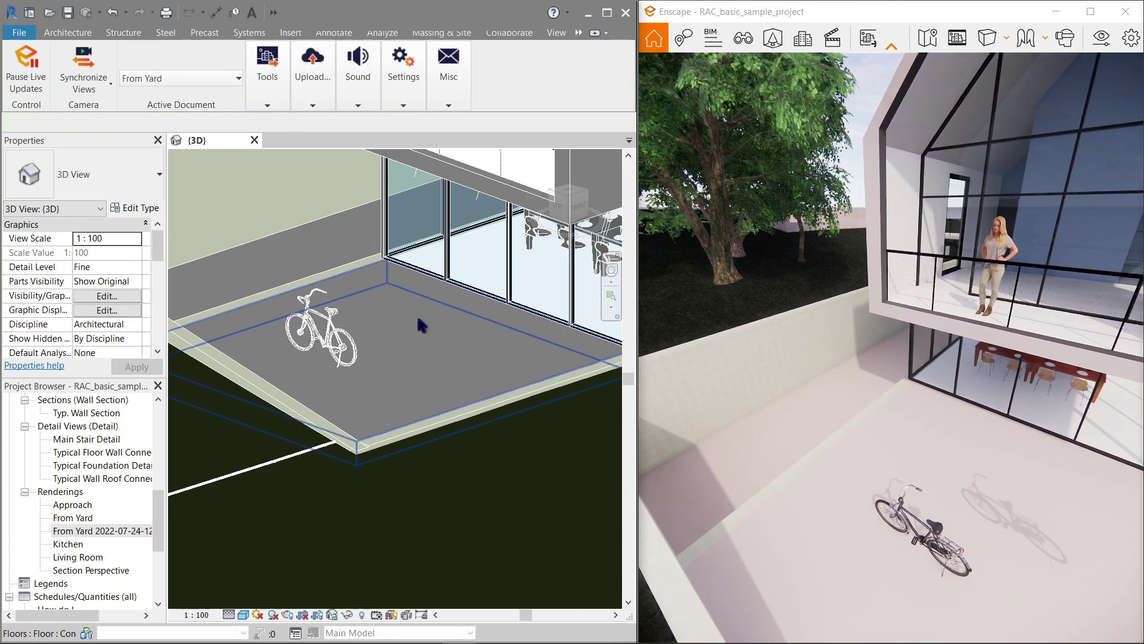
click(327, 320)
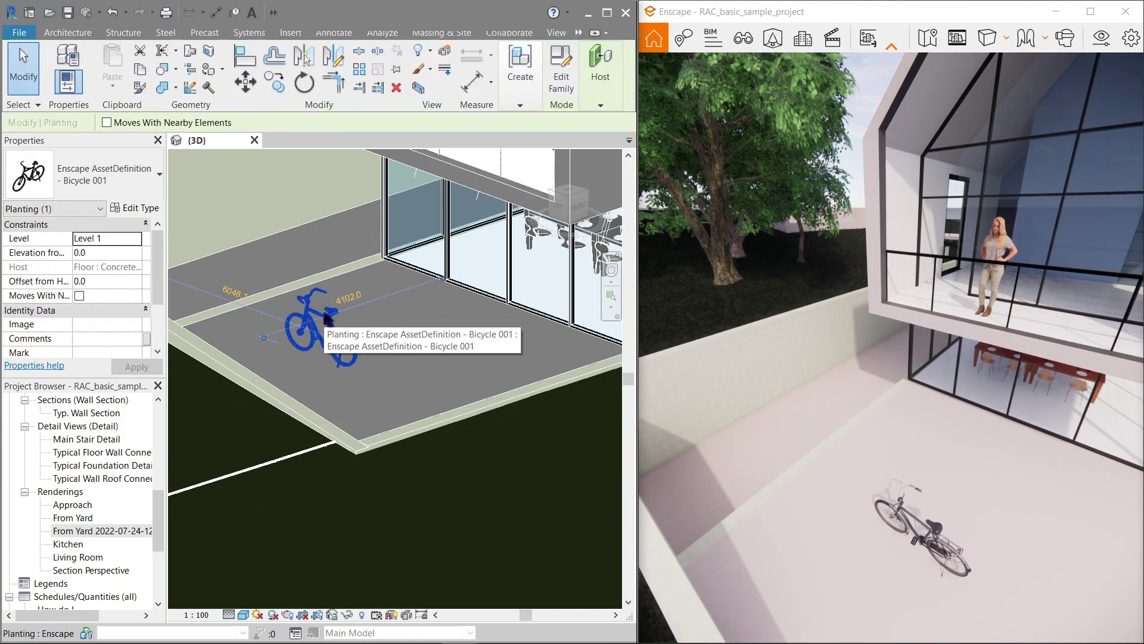
key(Delete)
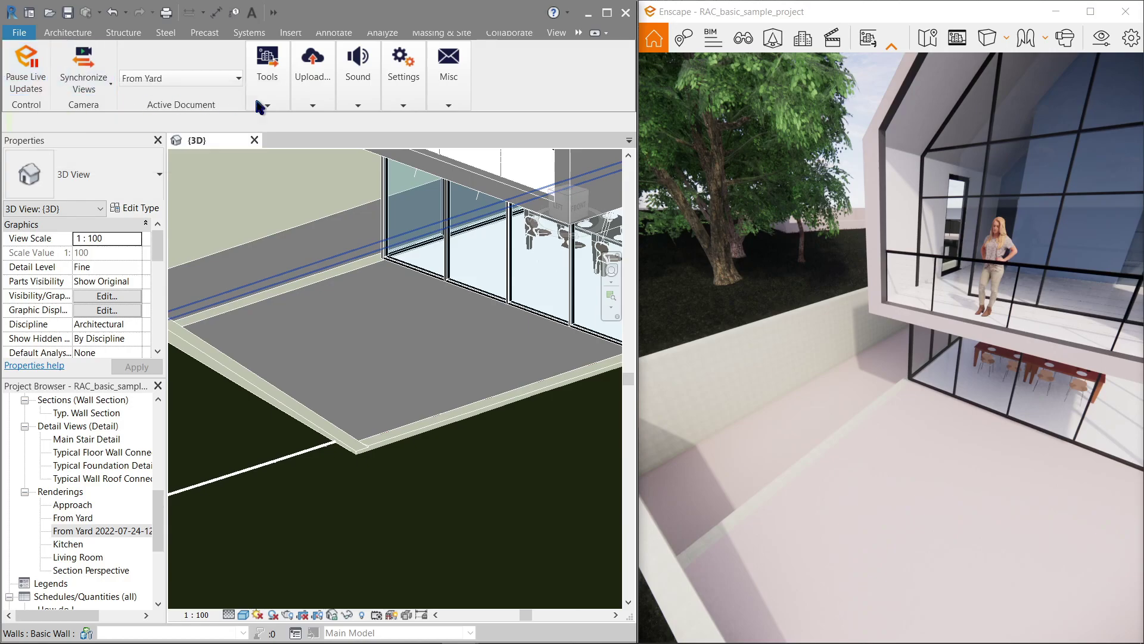
Step: Look over the upload management and sound source tools, and open Enscape's General Settings
click(309, 106)
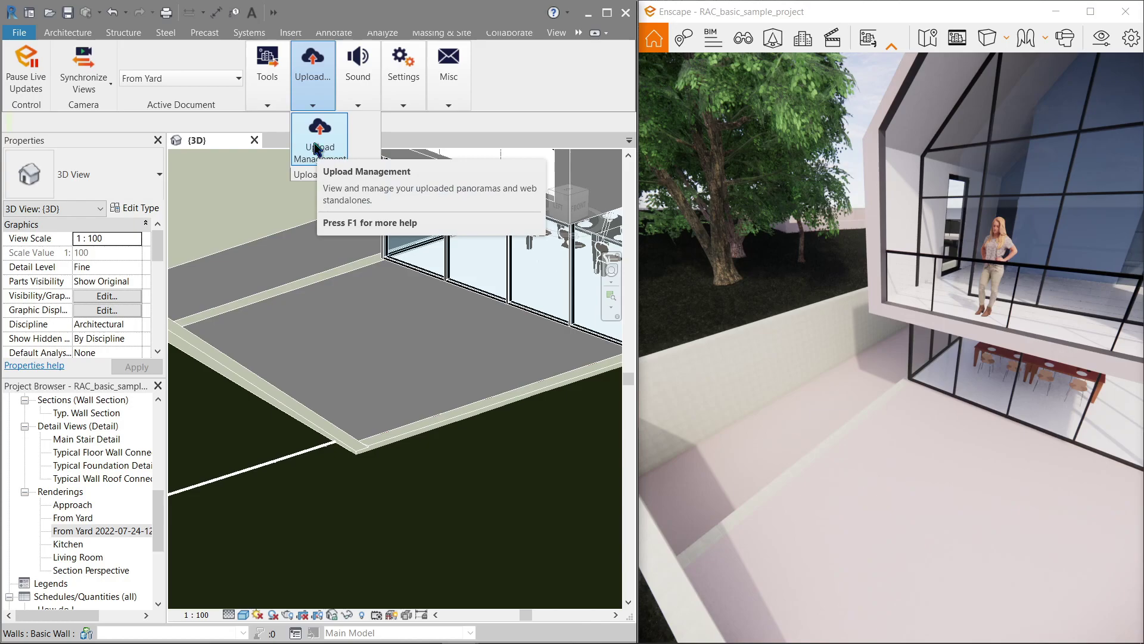
click(358, 105)
click(376, 153)
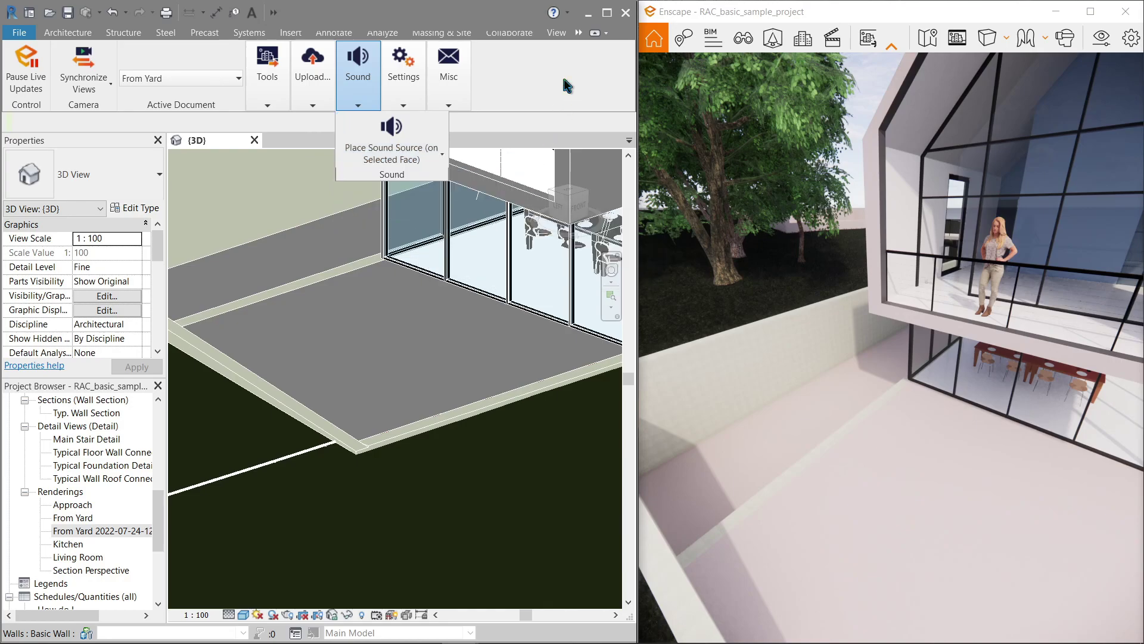
click(403, 105)
click(411, 142)
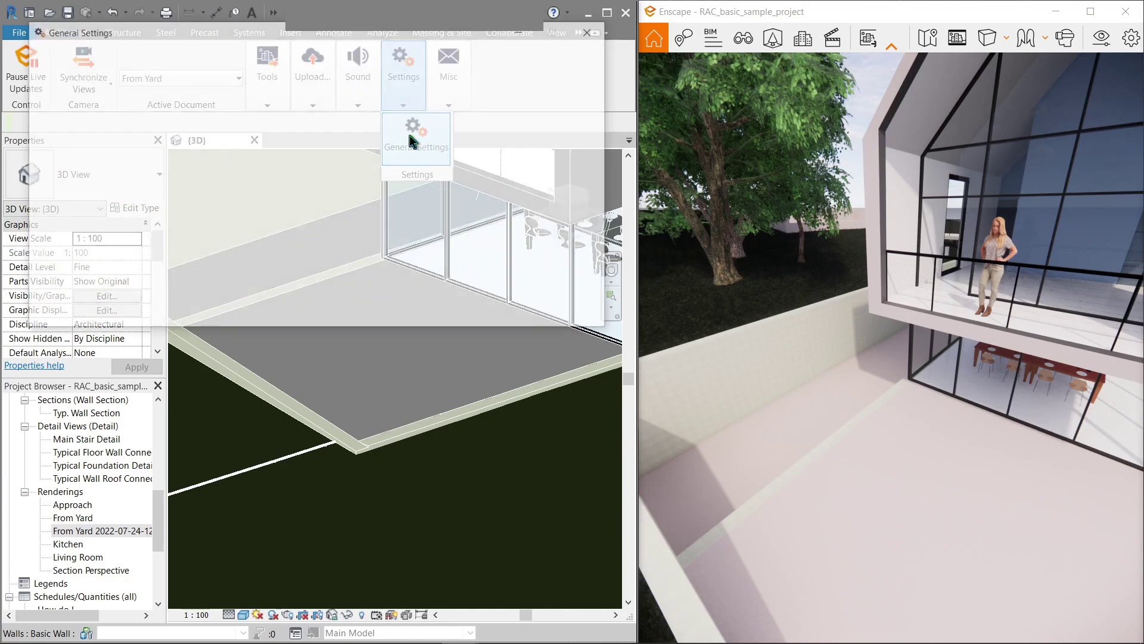
Step: Look over the Revit export, Preferences, Network and Rendering pages of Enscape's General Settings
drag(302, 33, 291, 223)
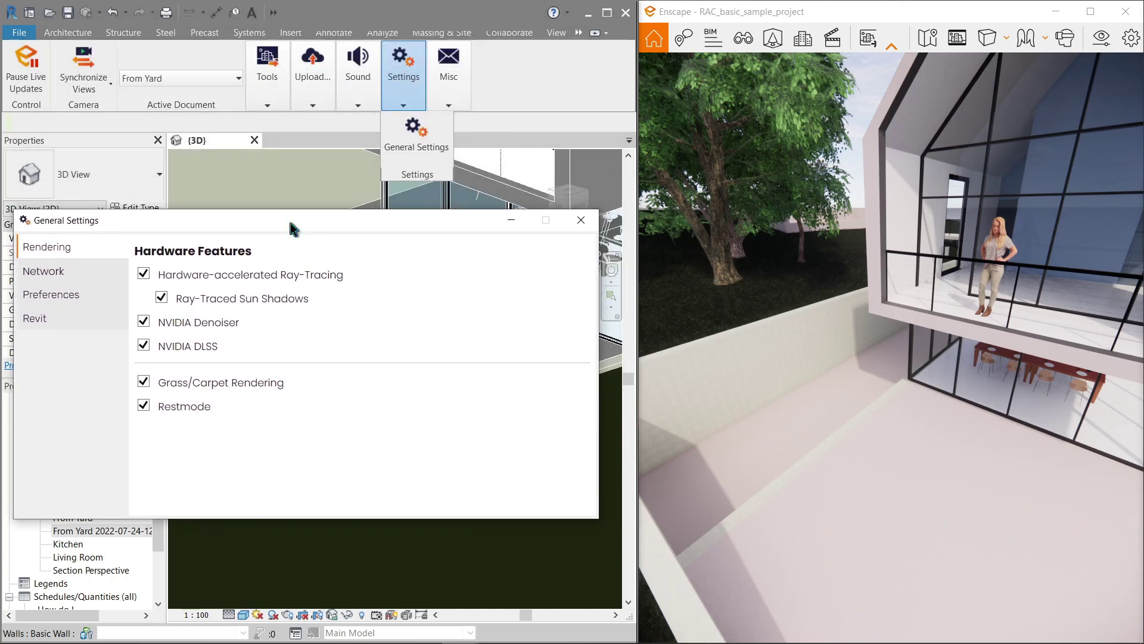
drag(291, 222, 298, 224)
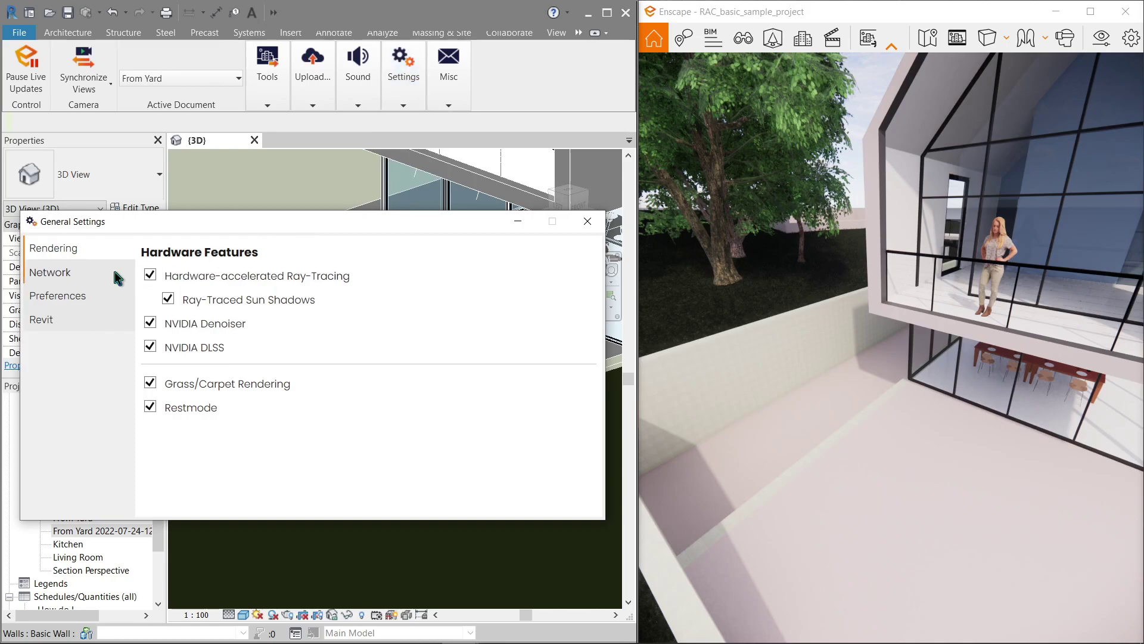
click(50, 324)
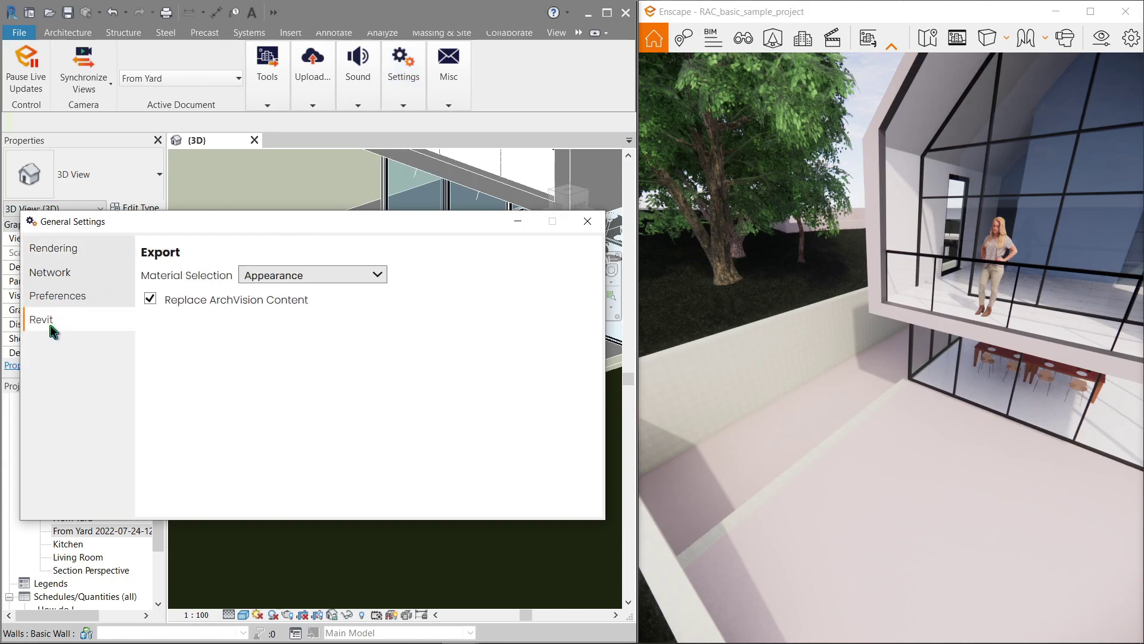
click(302, 278)
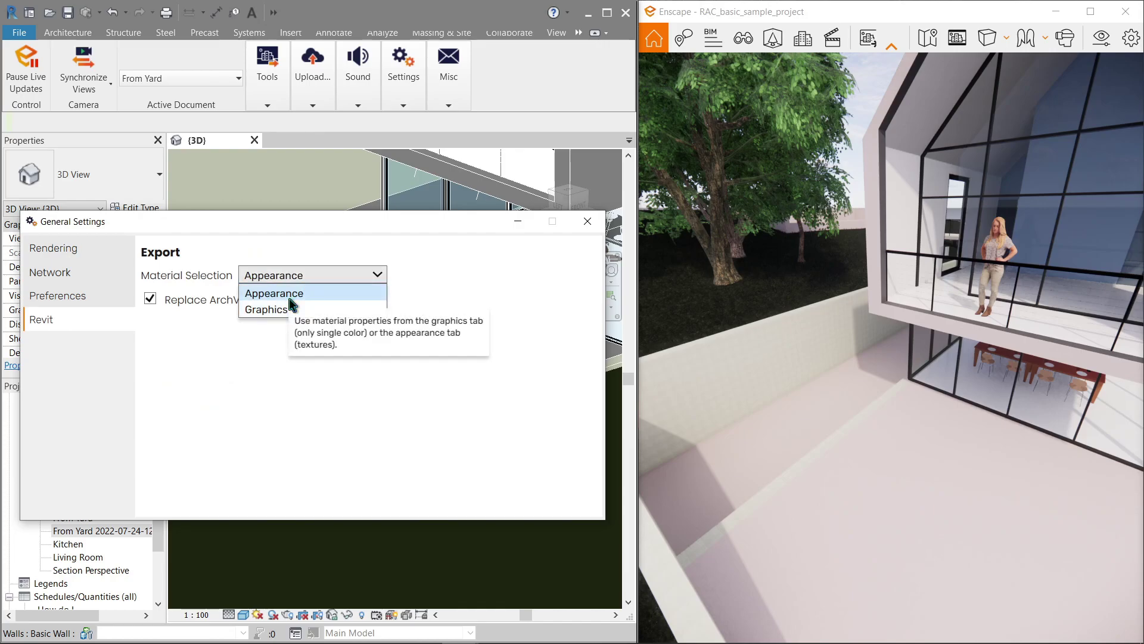
click(73, 296)
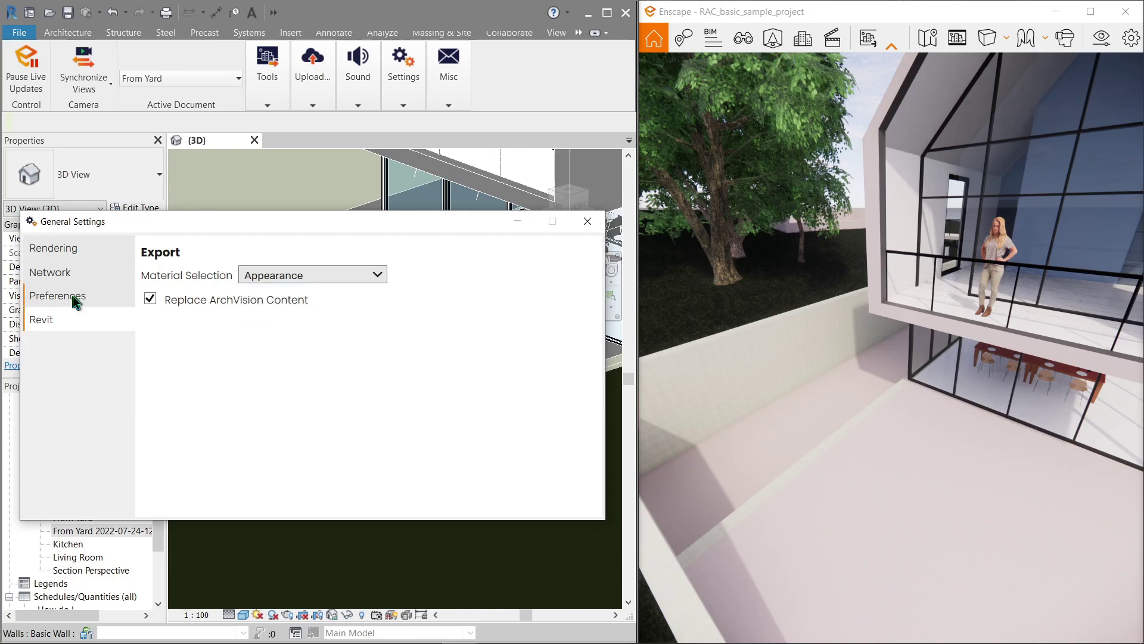
click(73, 295)
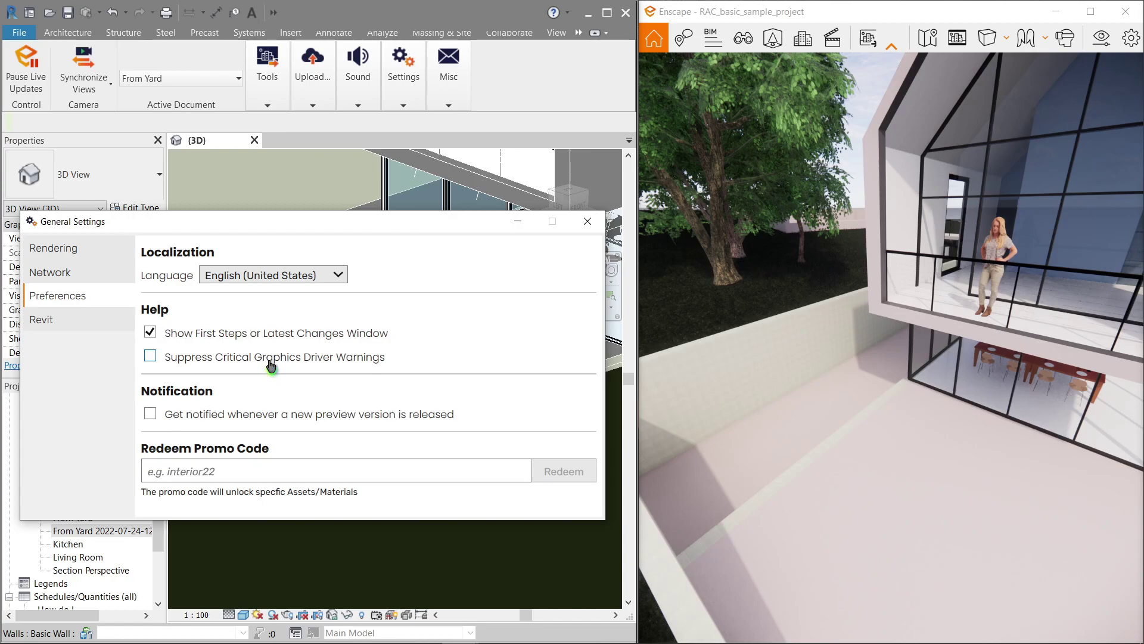
click(60, 273)
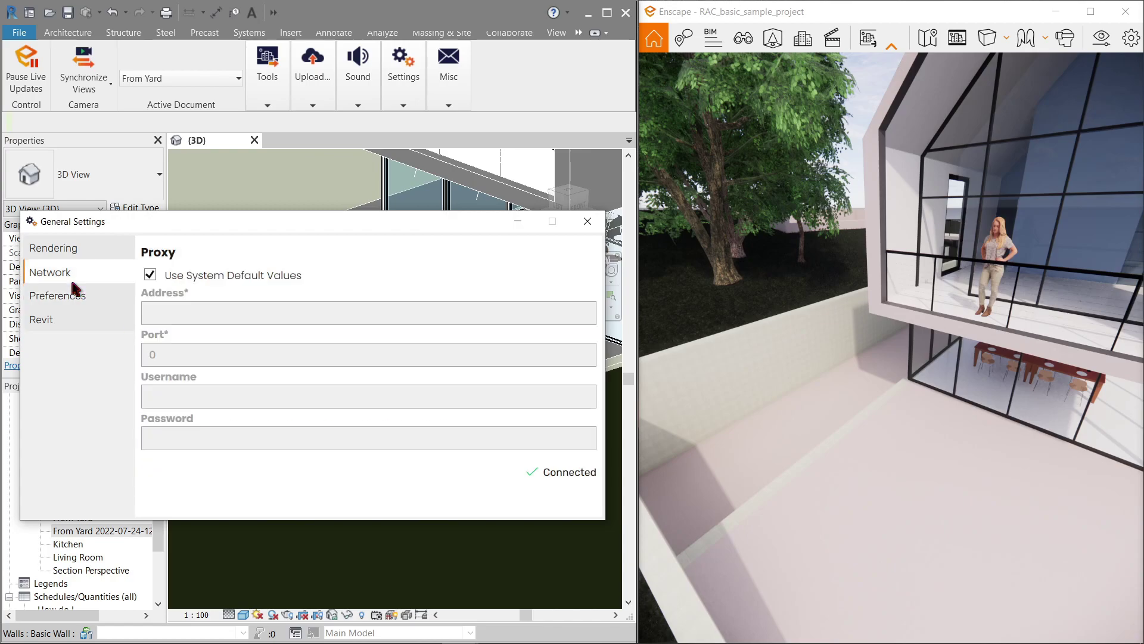
click(78, 255)
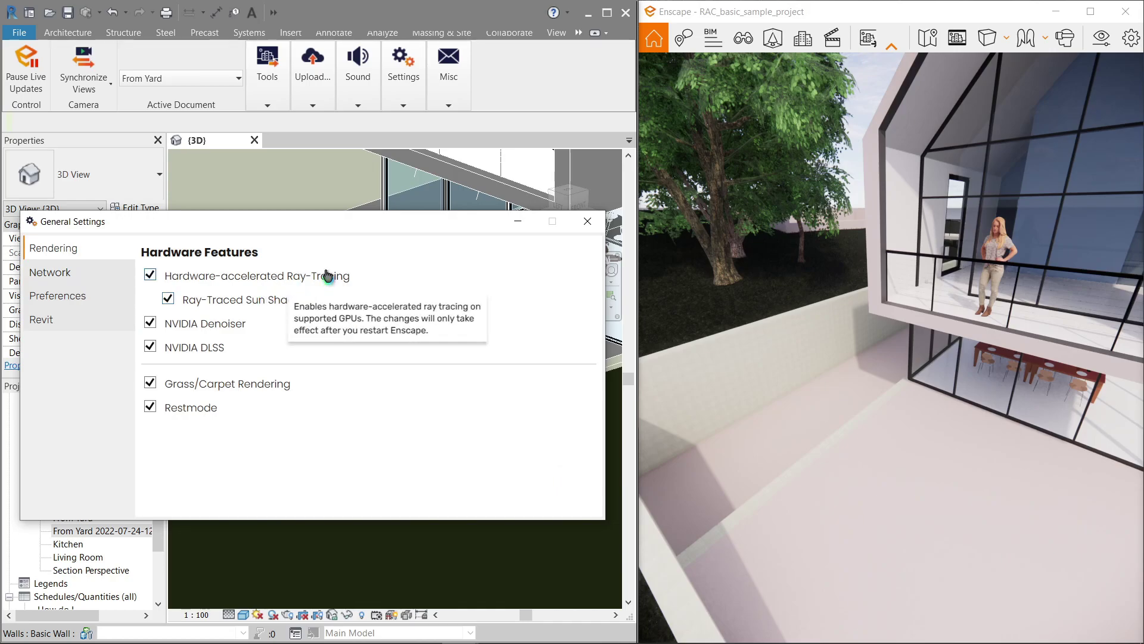
Step: Switch Grass/Carpet Rendering and Restmode off and back on, and close the General Settings
click(214, 395)
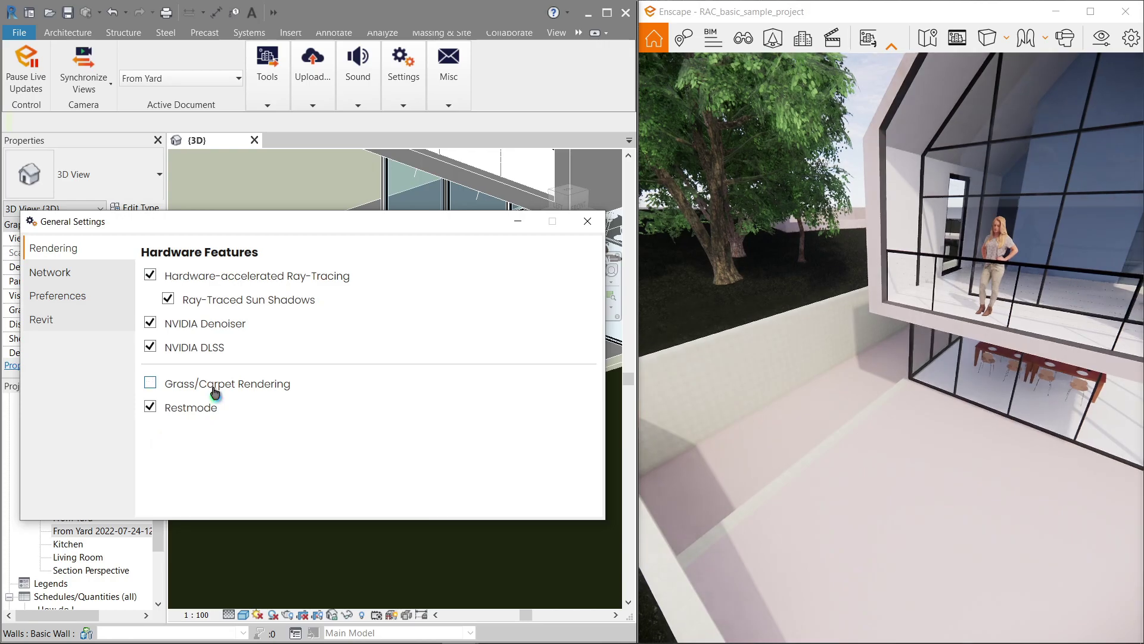
click(200, 409)
click(210, 389)
click(199, 413)
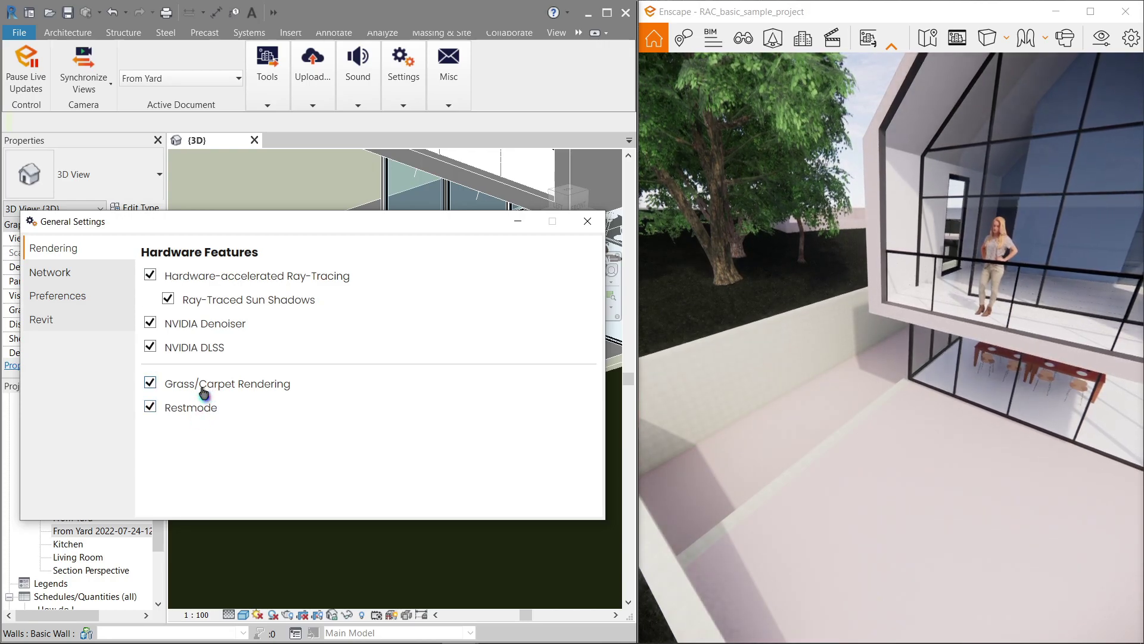
click(204, 390)
click(191, 411)
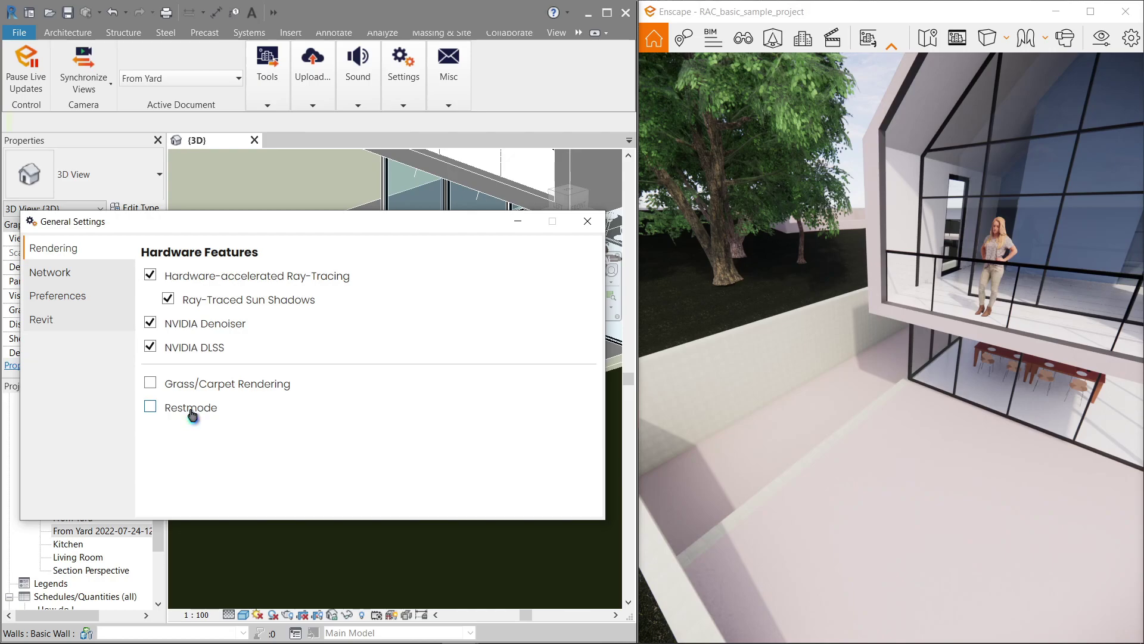
click(219, 392)
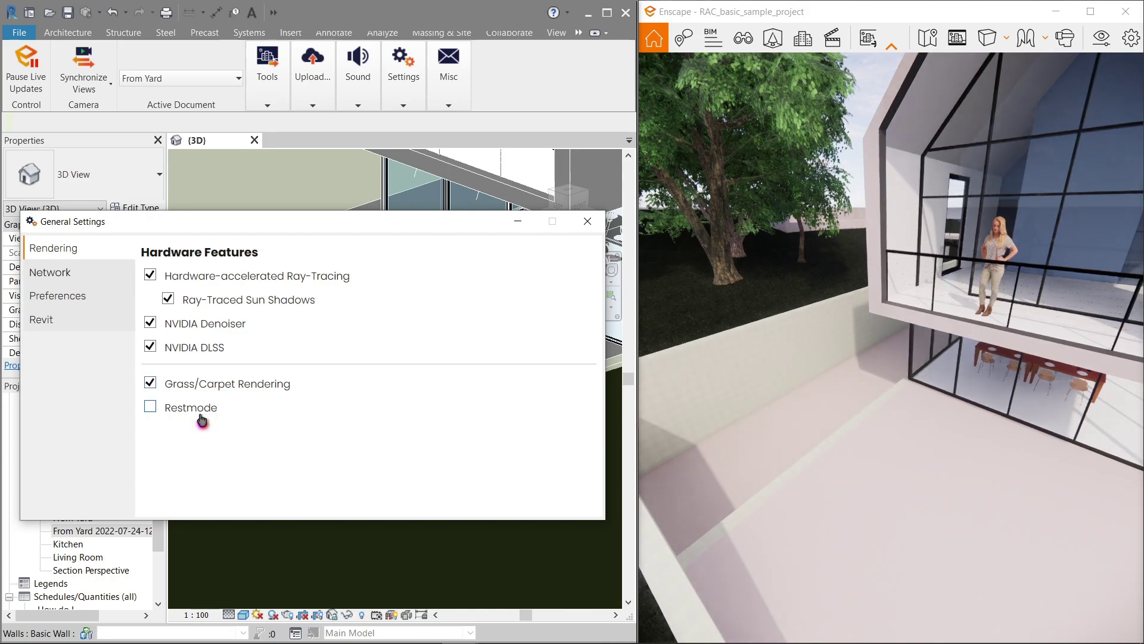
click(193, 412)
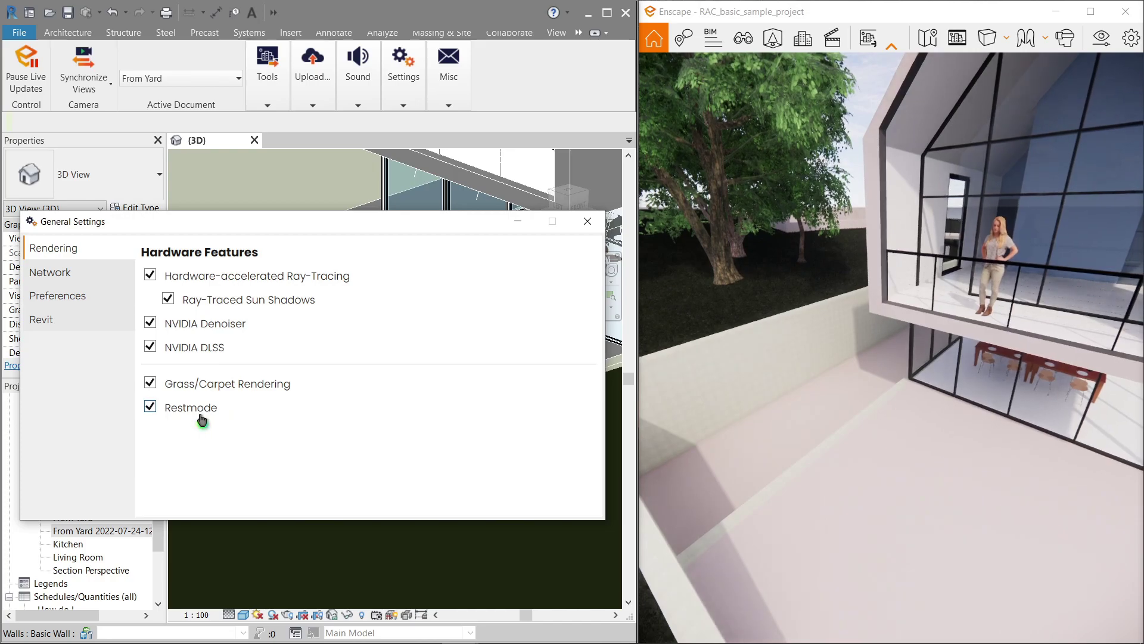
click(587, 221)
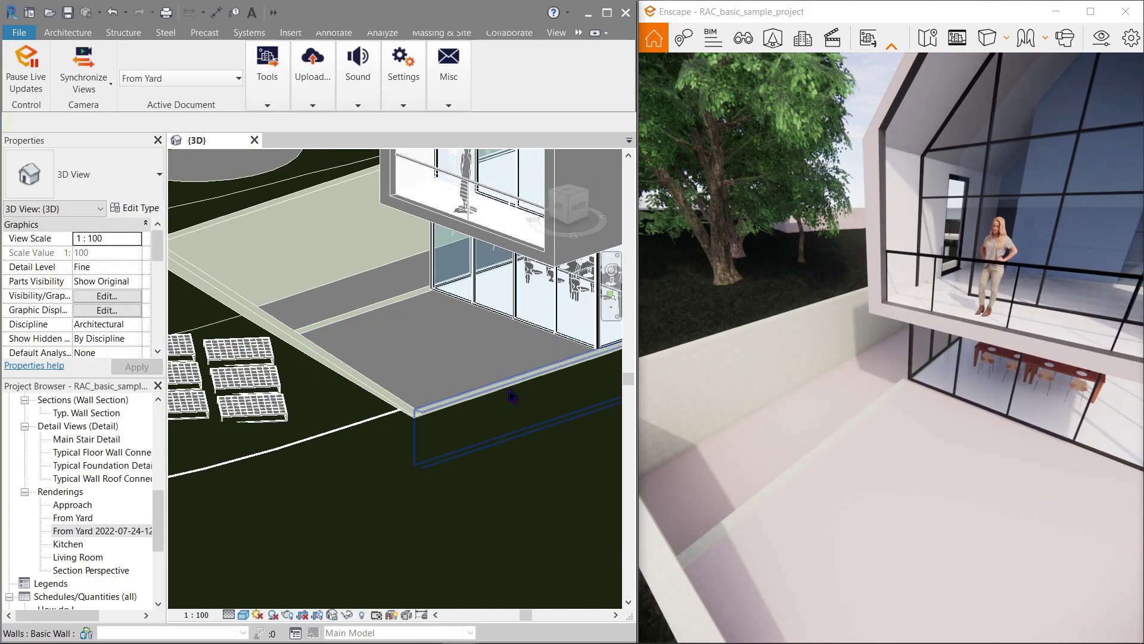
Step: View the house in the Revit 3D view and as a whole from above in the full-screen Enscape render
click(364, 232)
drag(358, 307, 374, 306)
key(Escape)
scroll(440, 287, down, 3)
middle_drag(440, 287, 453, 411)
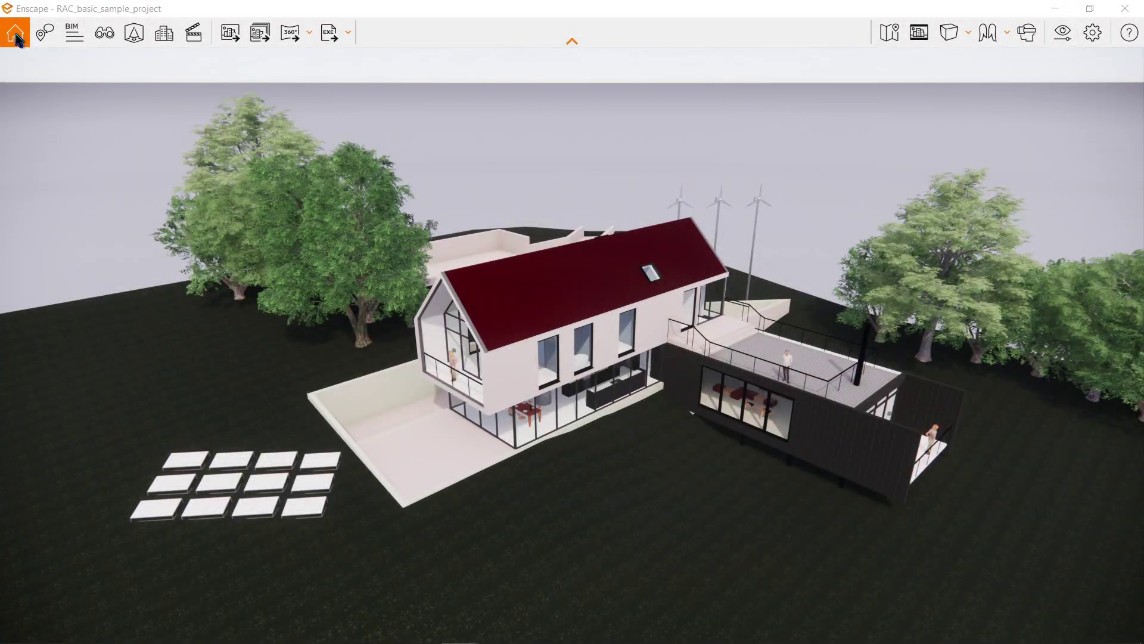
mouse_move(393, 220)
mouse_down()
mouse_move(406, 218)
mouse_move(411, 239)
mouse_move(396, 221)
mouse_up()
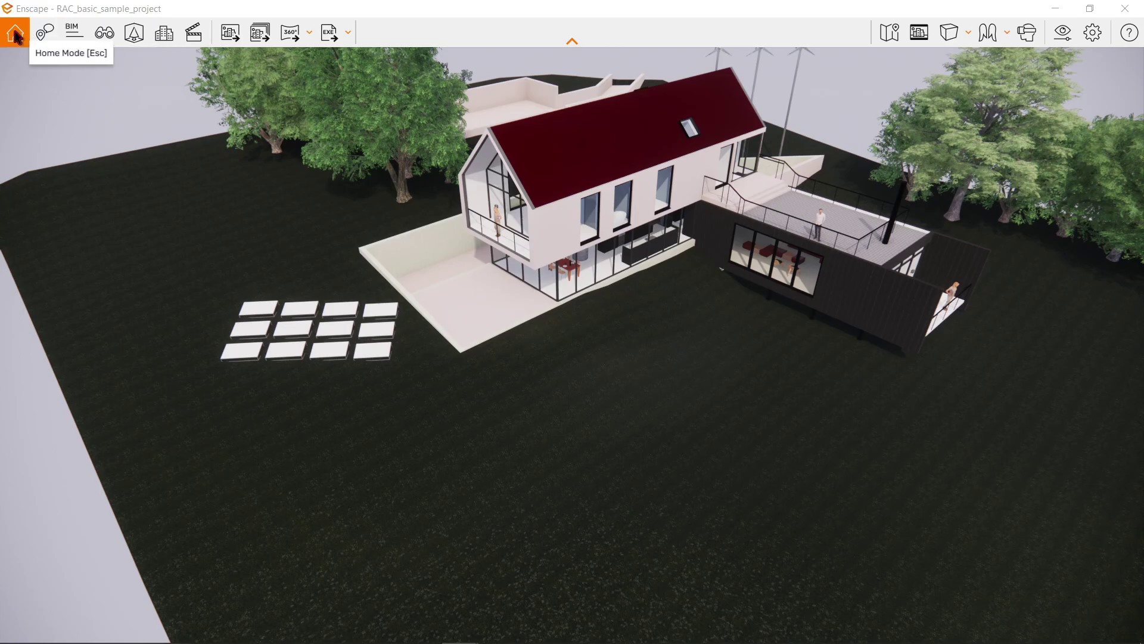
Step: Create a Collaborative Annotation issue titled "Rectify this issue" with the state New and no description
click(43, 40)
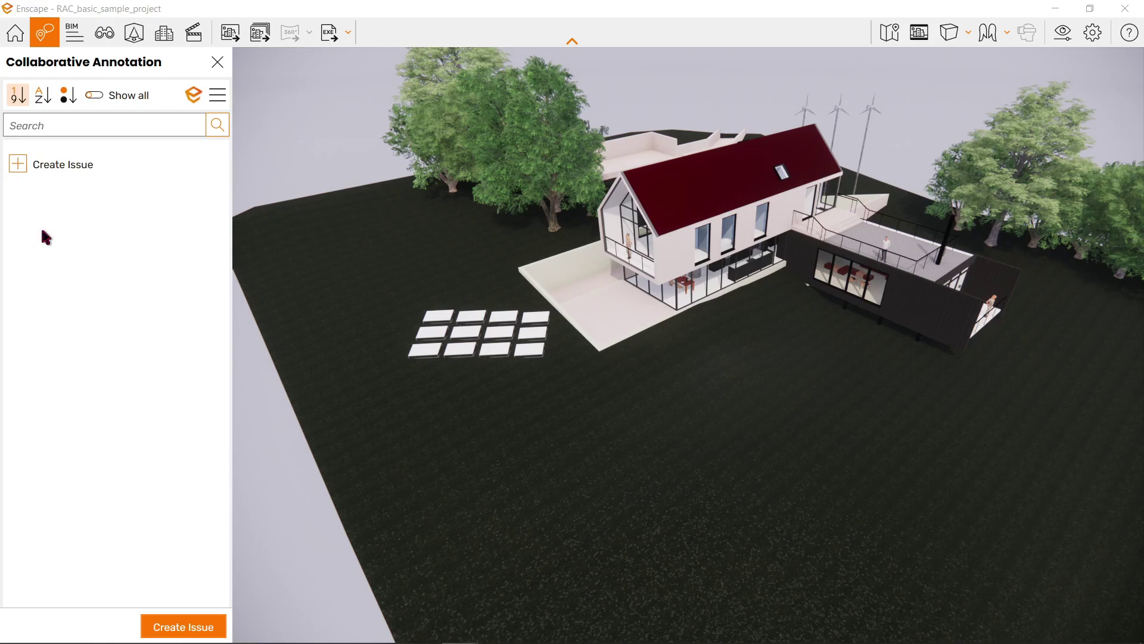
click(18, 94)
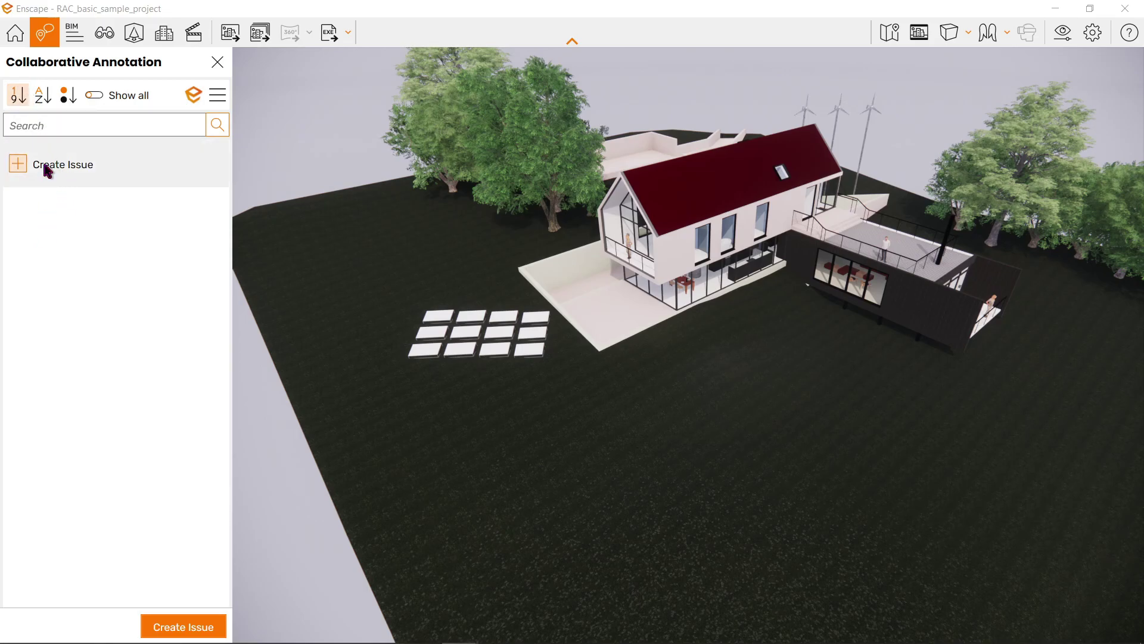
click(47, 167)
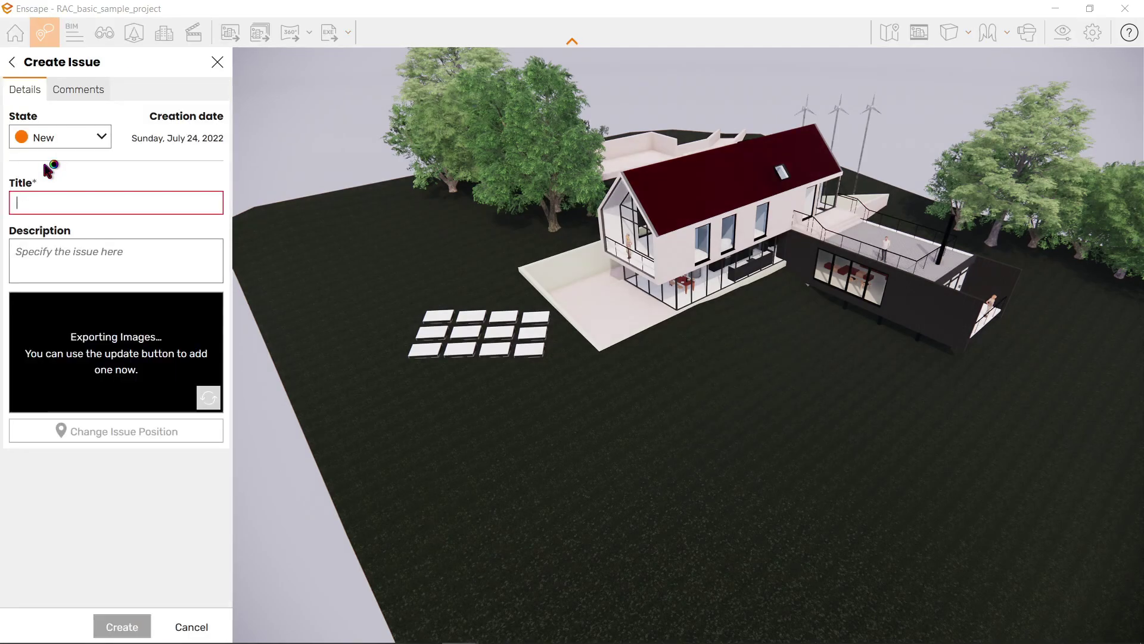
click(65, 202)
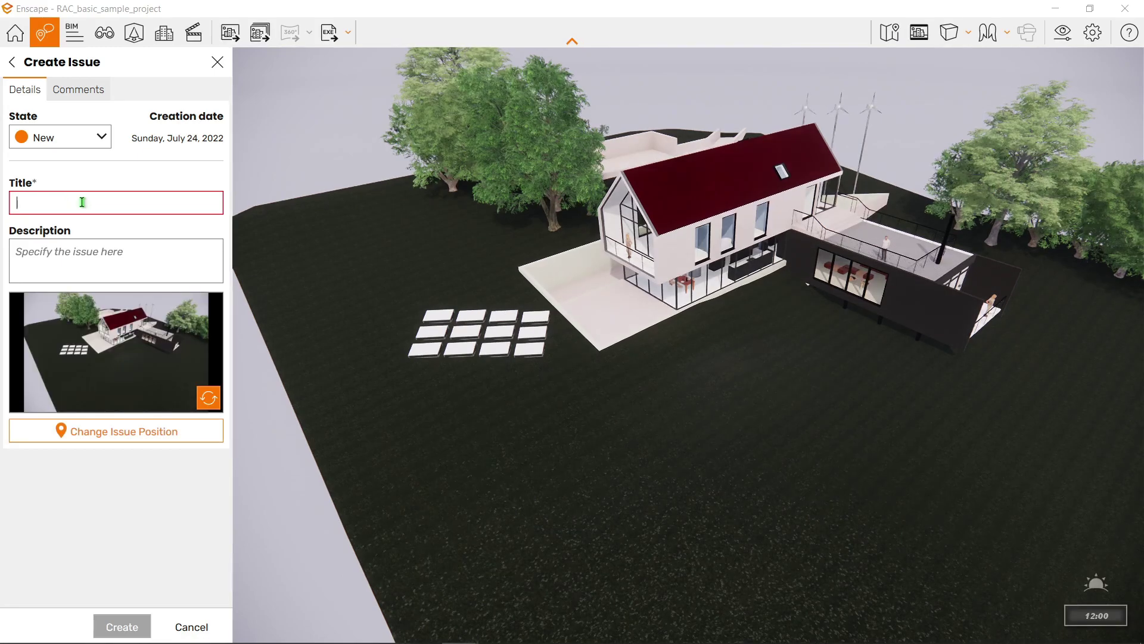
text(Rectify this issue)
click(105, 260)
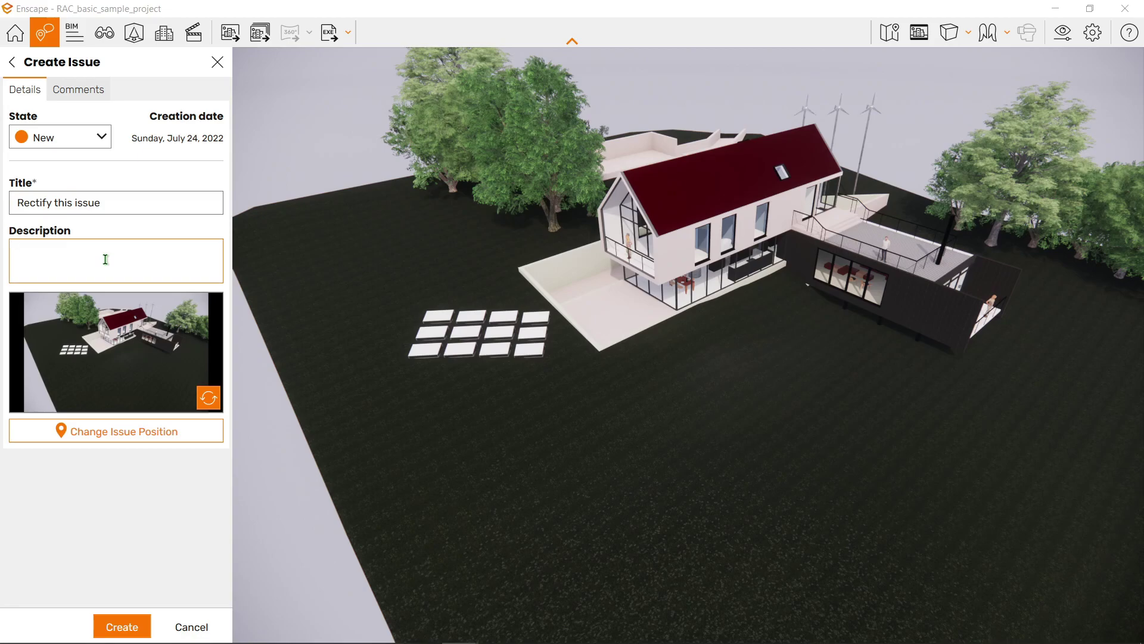
click(126, 629)
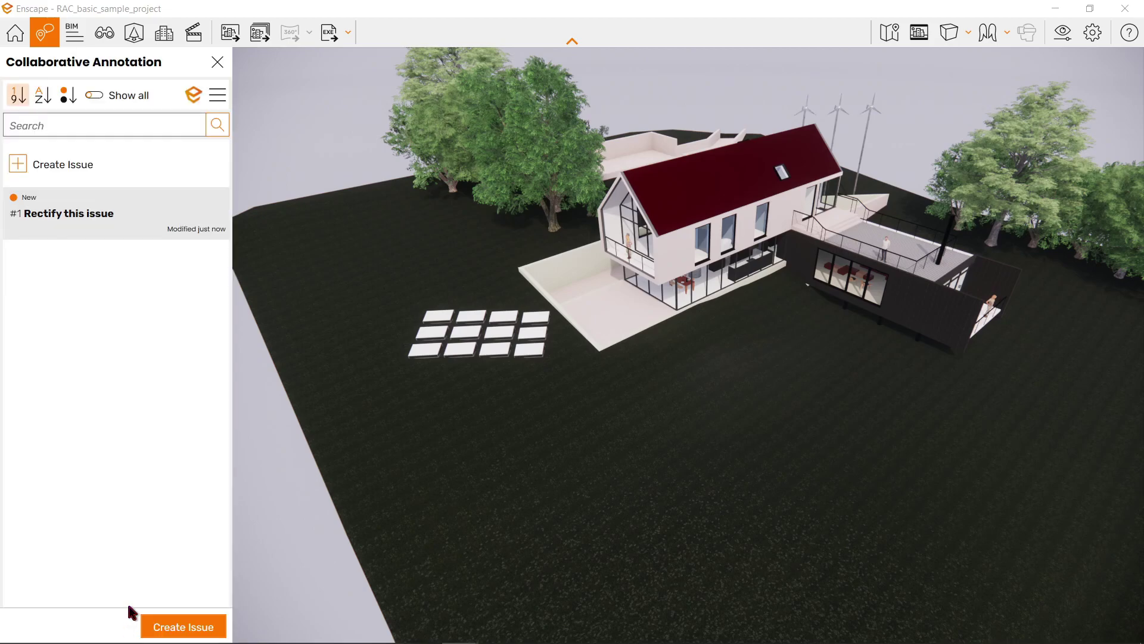
Step: Review the "Rectify this issue" annotation's details, enlarged screenshot and comments section
click(108, 215)
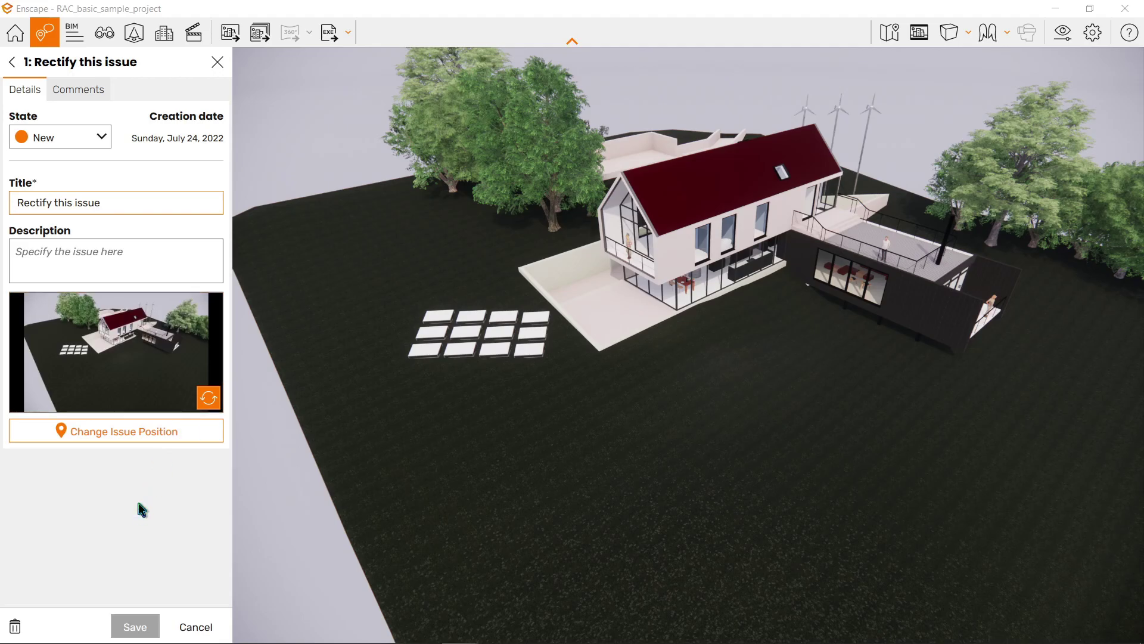
click(196, 627)
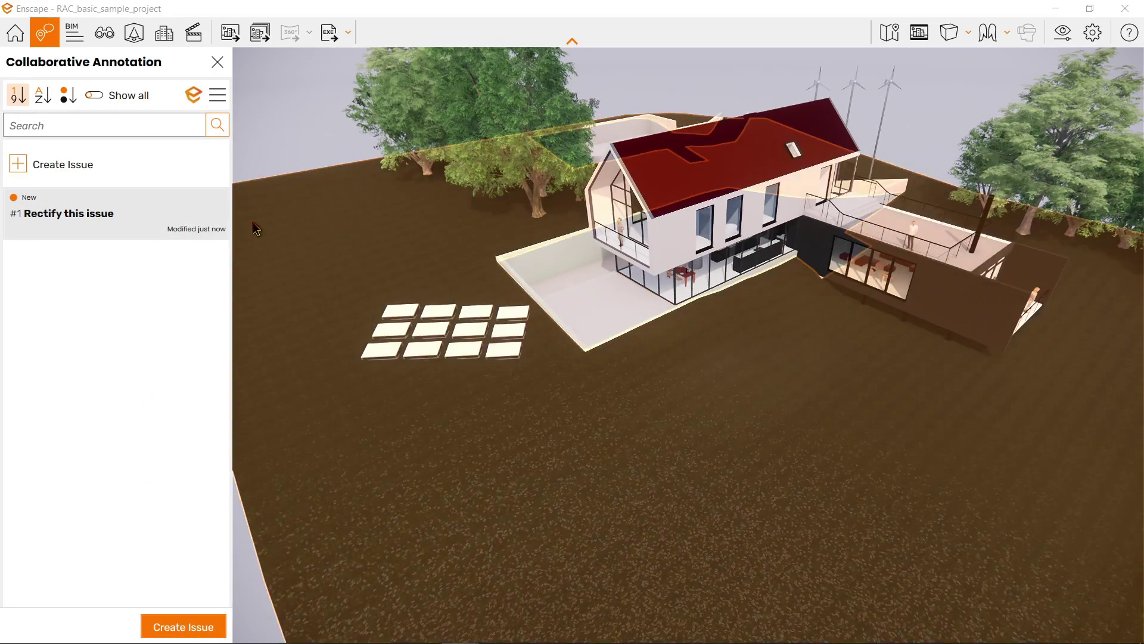
click(137, 222)
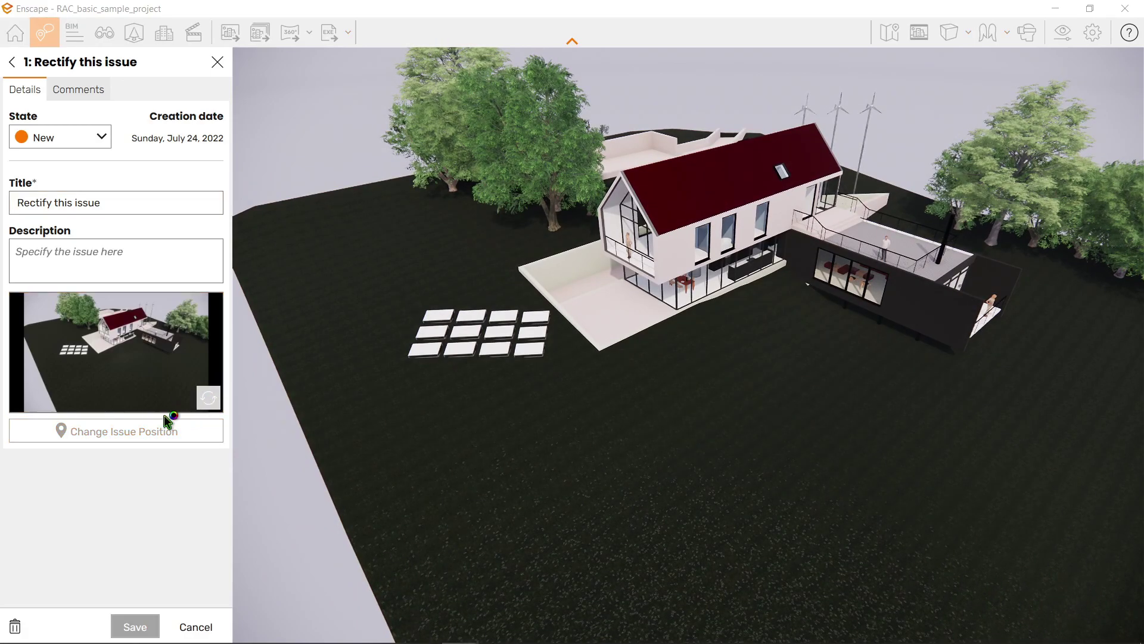
click(115, 373)
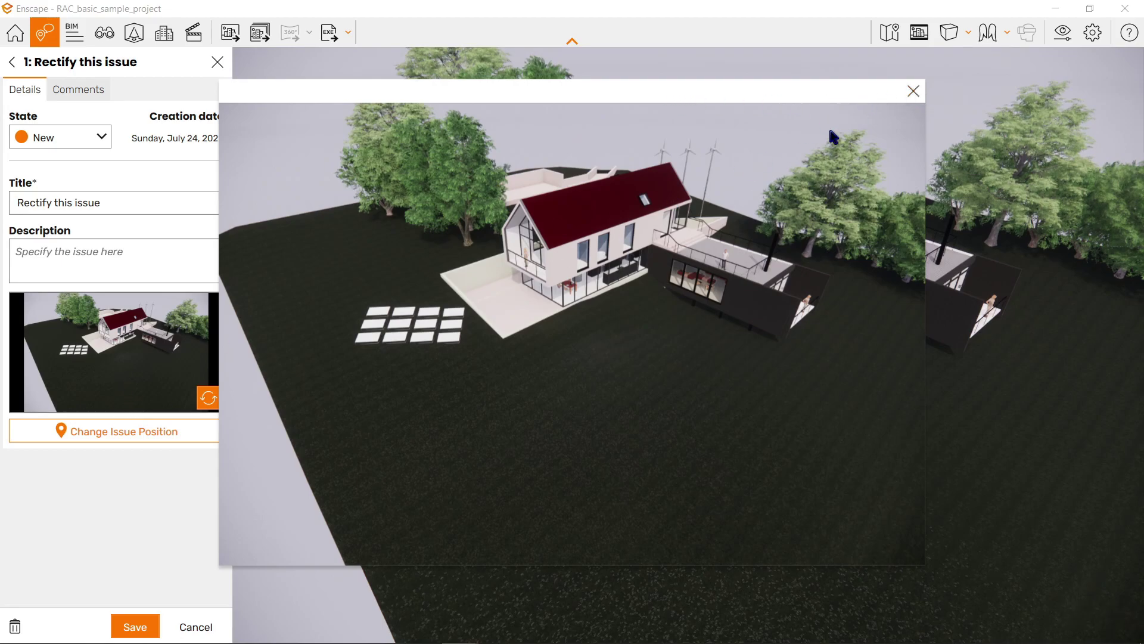
click(914, 91)
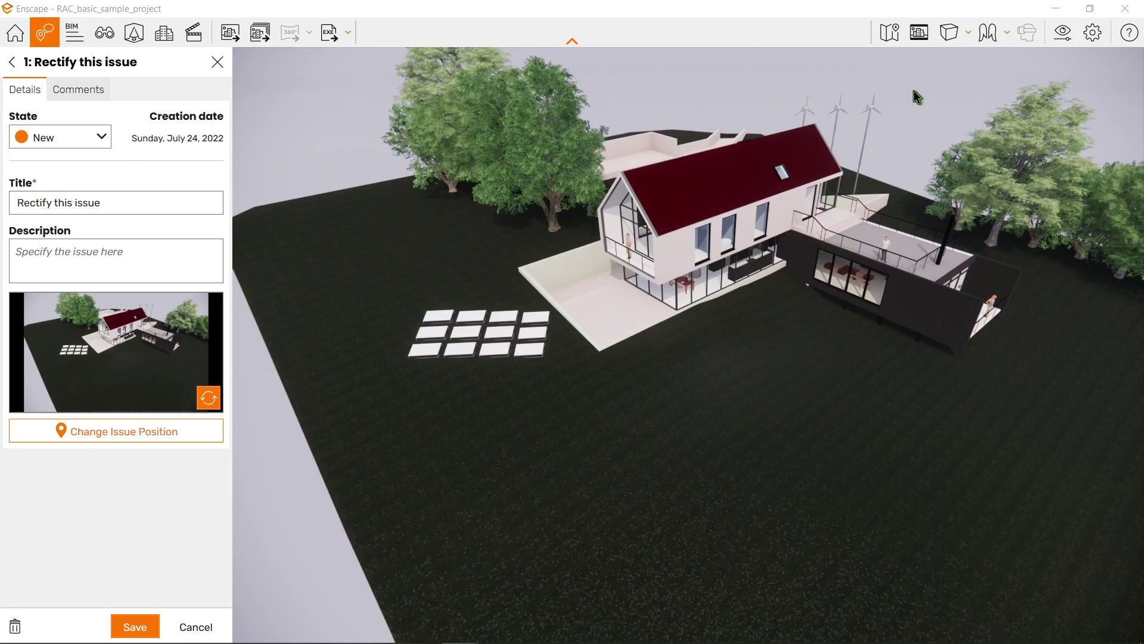
click(79, 89)
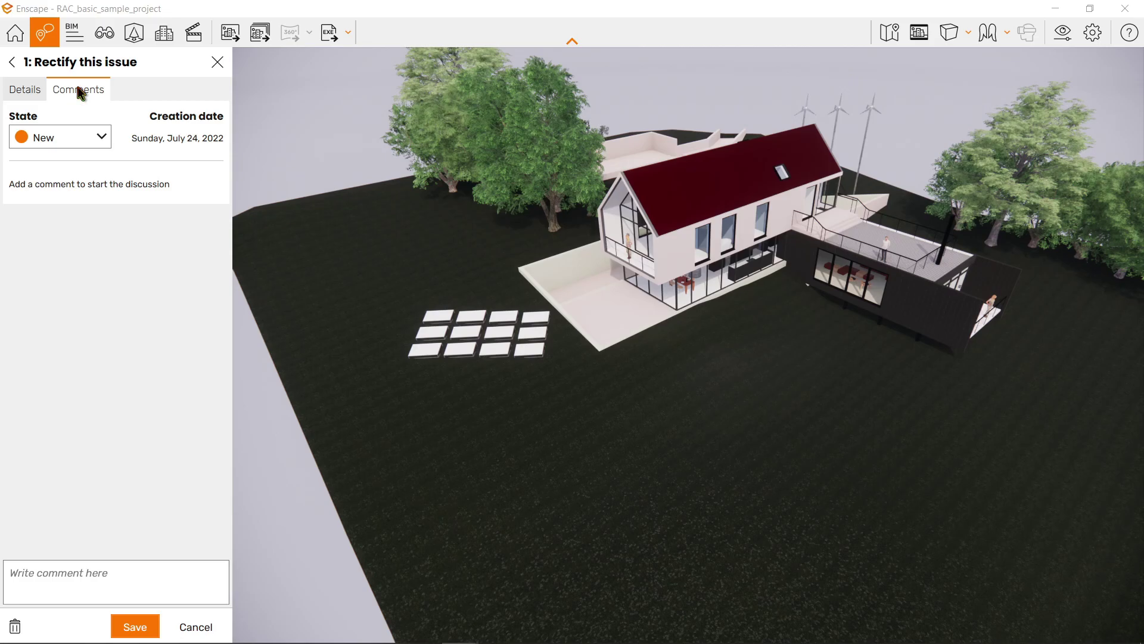
Step: Switch to BIM Mode without saving the issue changes and look through the list of element categories
click(75, 31)
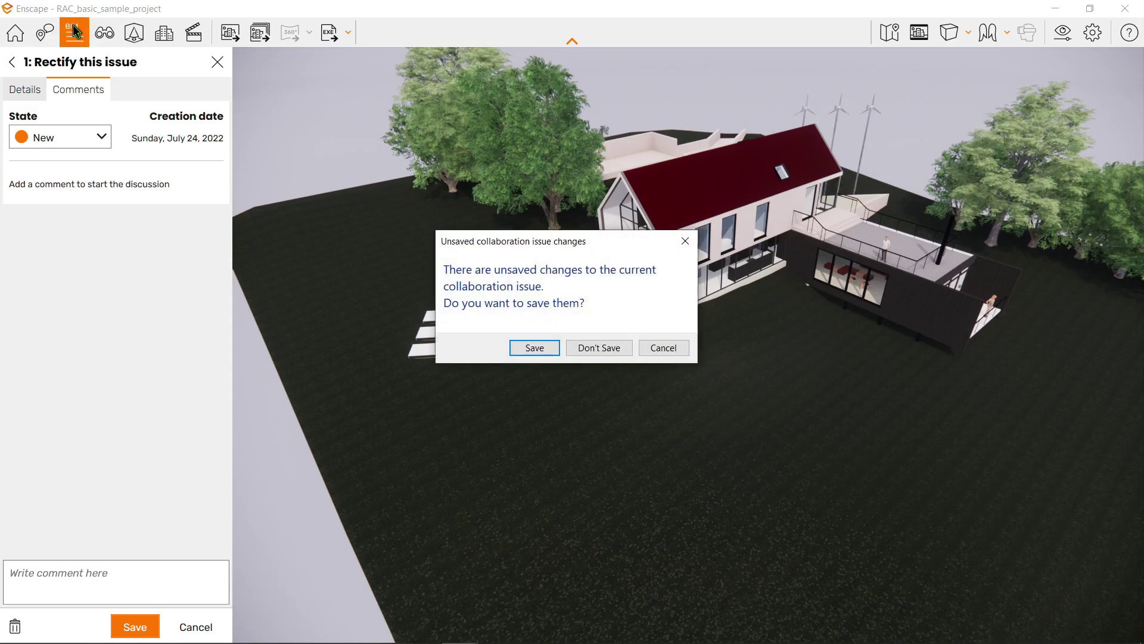
click(599, 348)
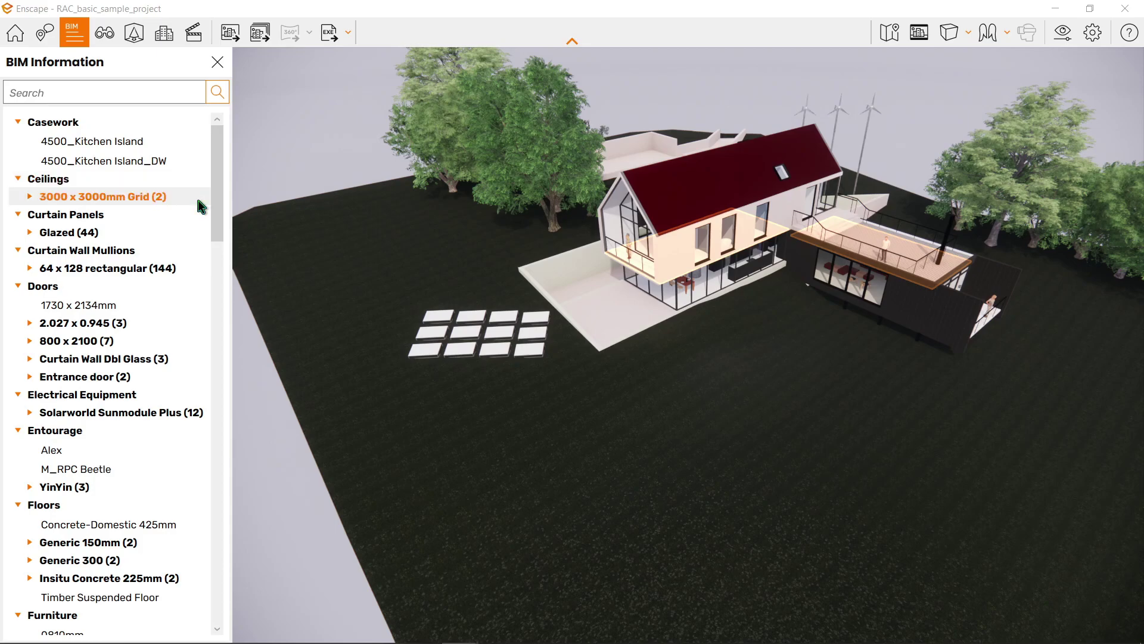
scroll(215, 207, down, 2)
scroll(215, 209, up, 2)
scroll(214, 205, down, 1)
scroll(213, 197, up, 2)
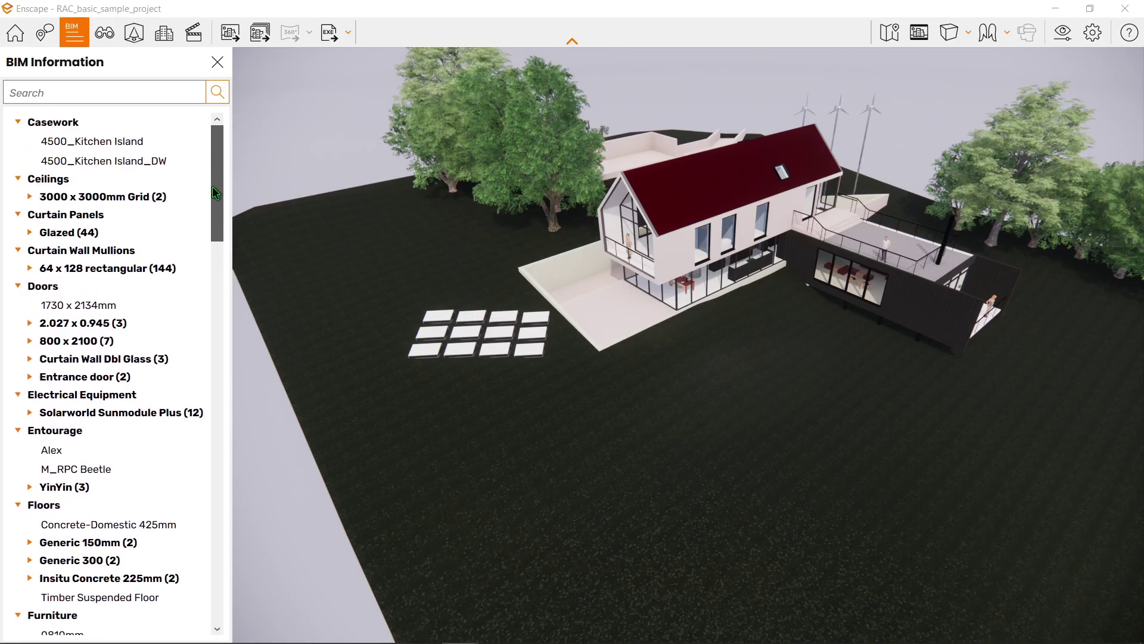
Step: Inspect the BIM information of 4500_Kitchen Island_DW and its highlighted location in the house, and return to the element list
click(125, 160)
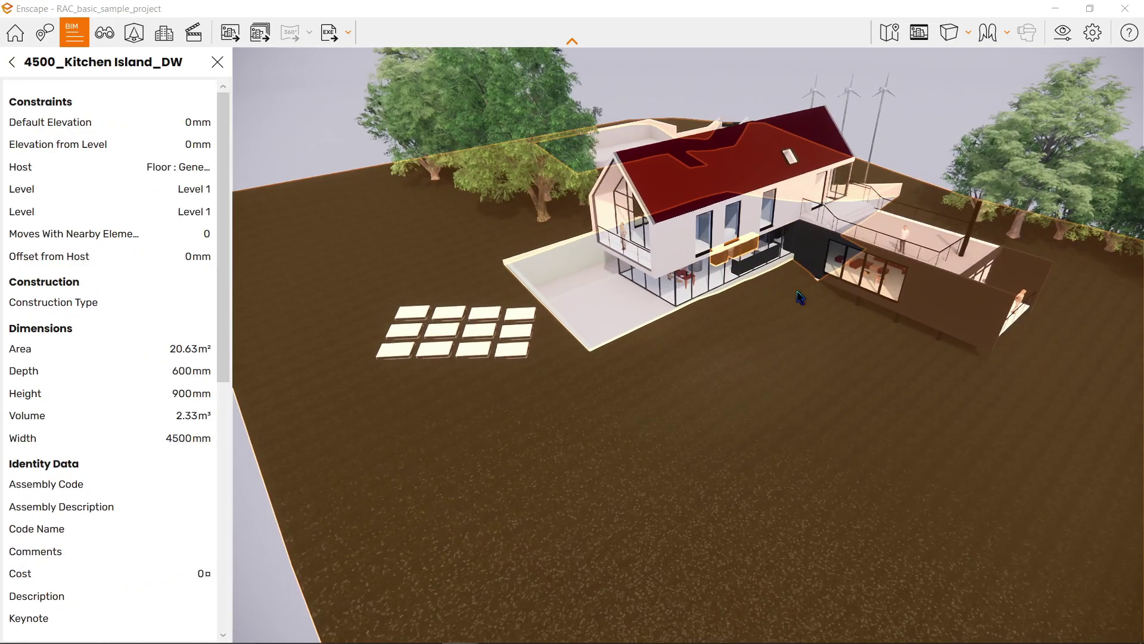
scroll(806, 295, up, 4)
drag(807, 277, 827, 249)
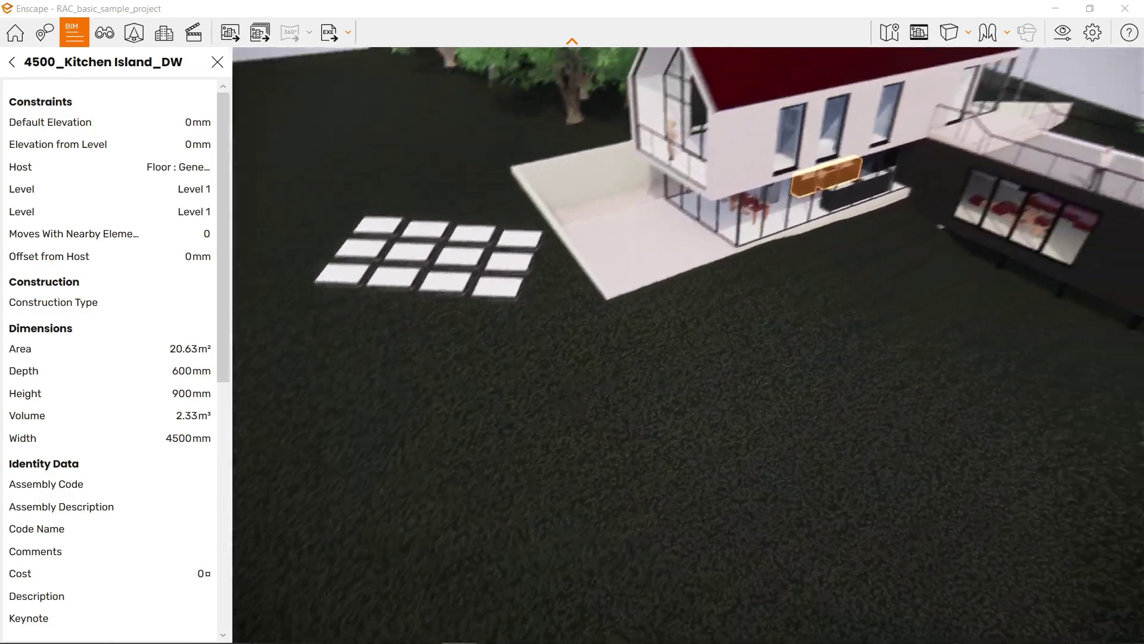
scroll(828, 250, up, 5)
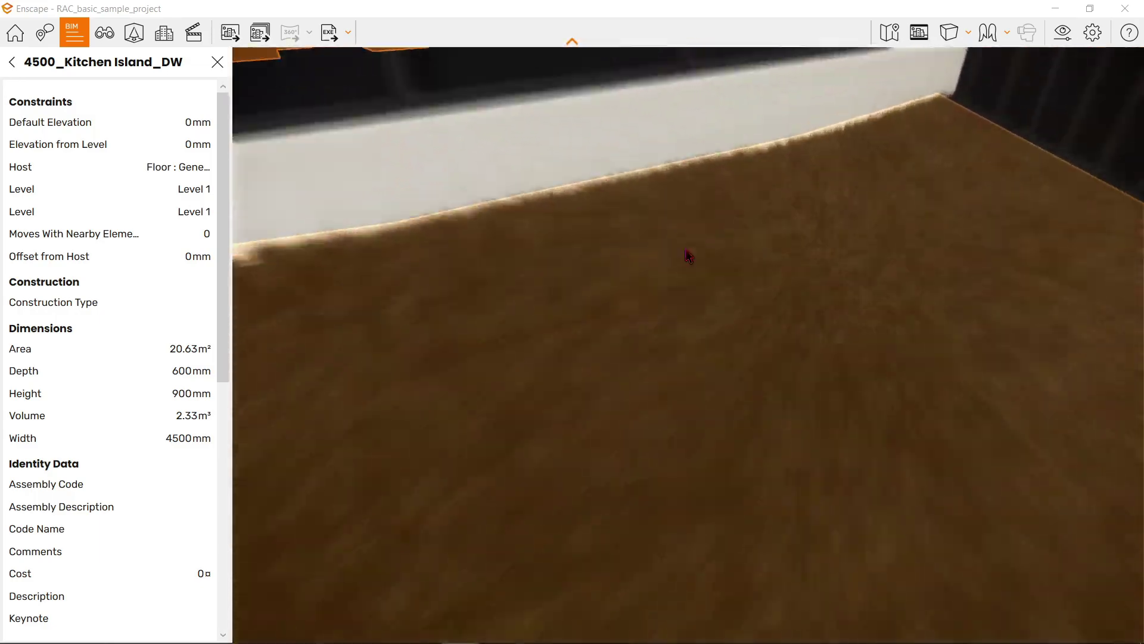
scroll(685, 248, down, 5)
drag(685, 249, 693, 349)
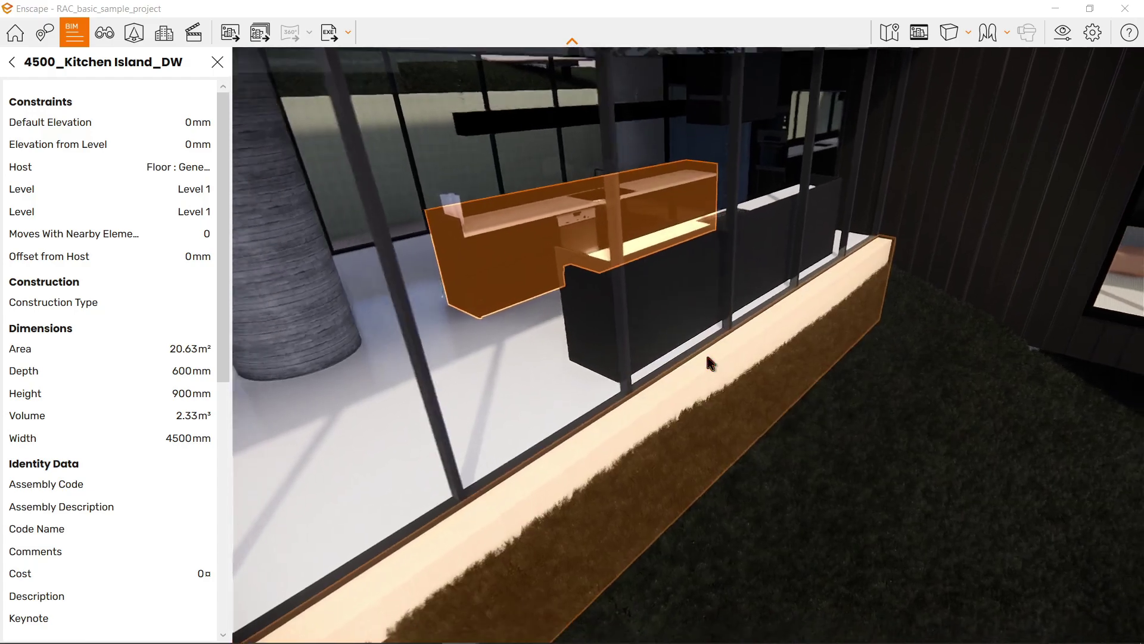
click(12, 62)
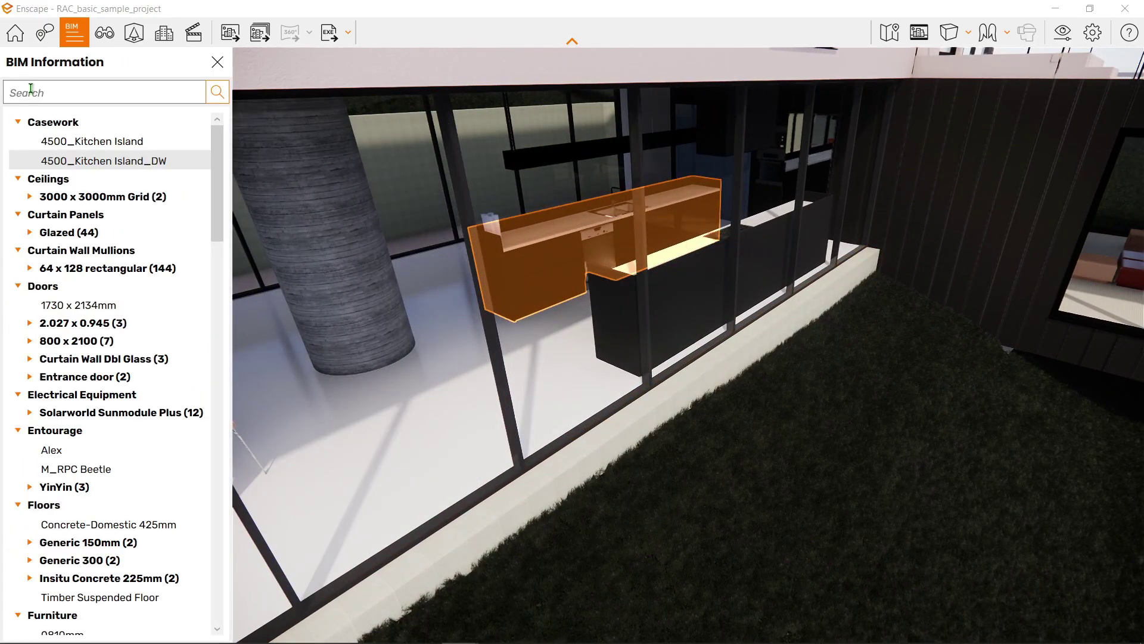
Step: Inspect the BIM information of 4500_Kitchen Island and its highlighted location in the house
click(93, 141)
click(100, 141)
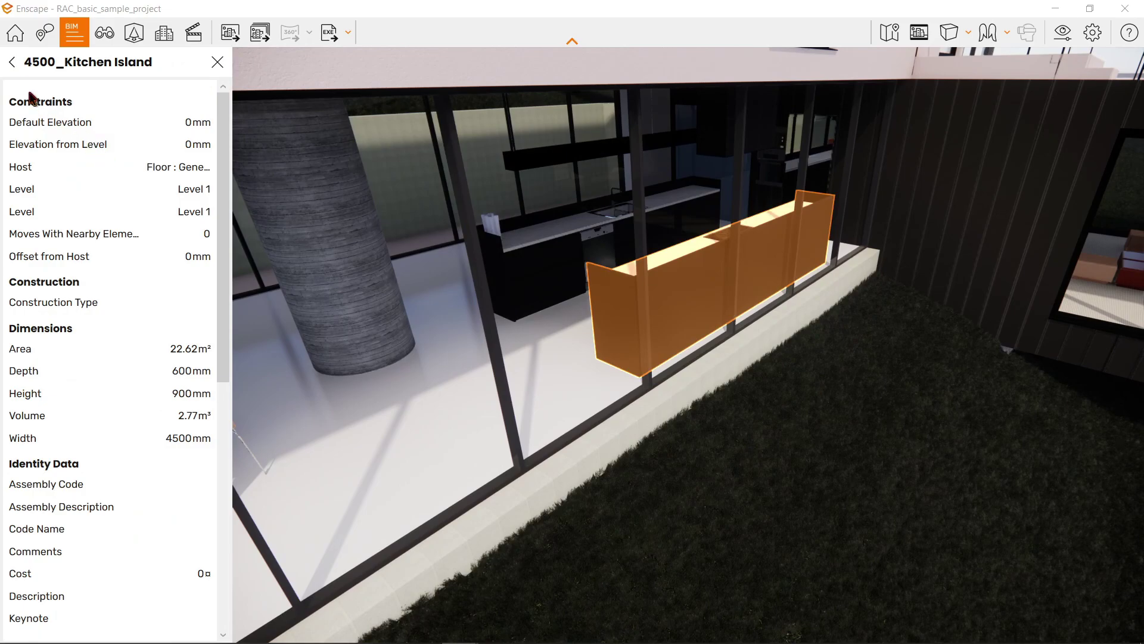
click(12, 63)
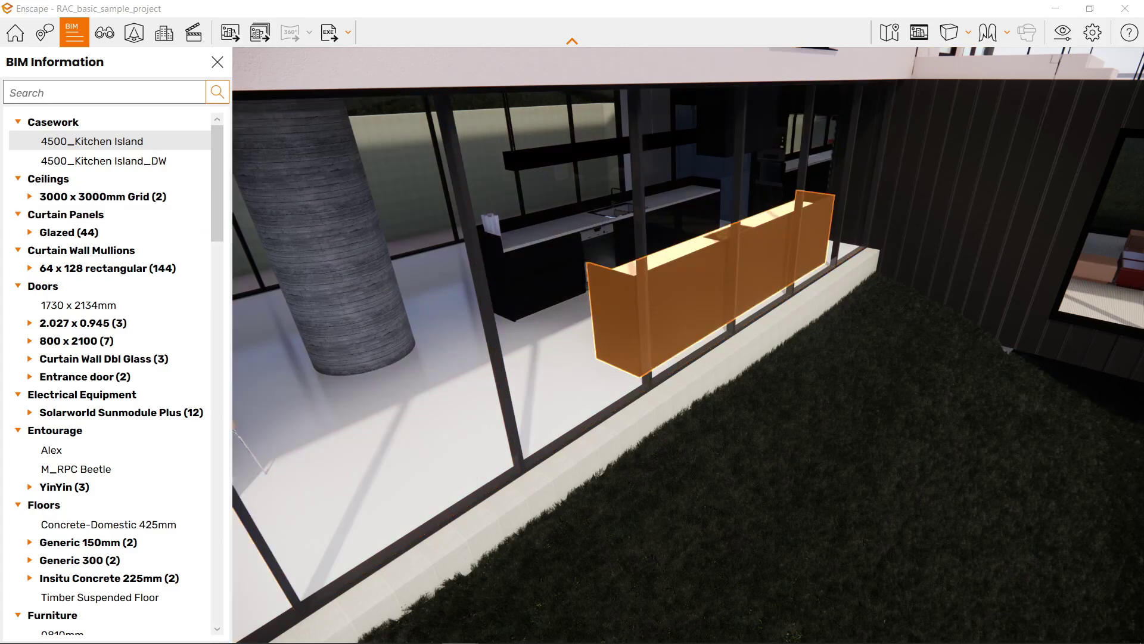
double_click(92, 141)
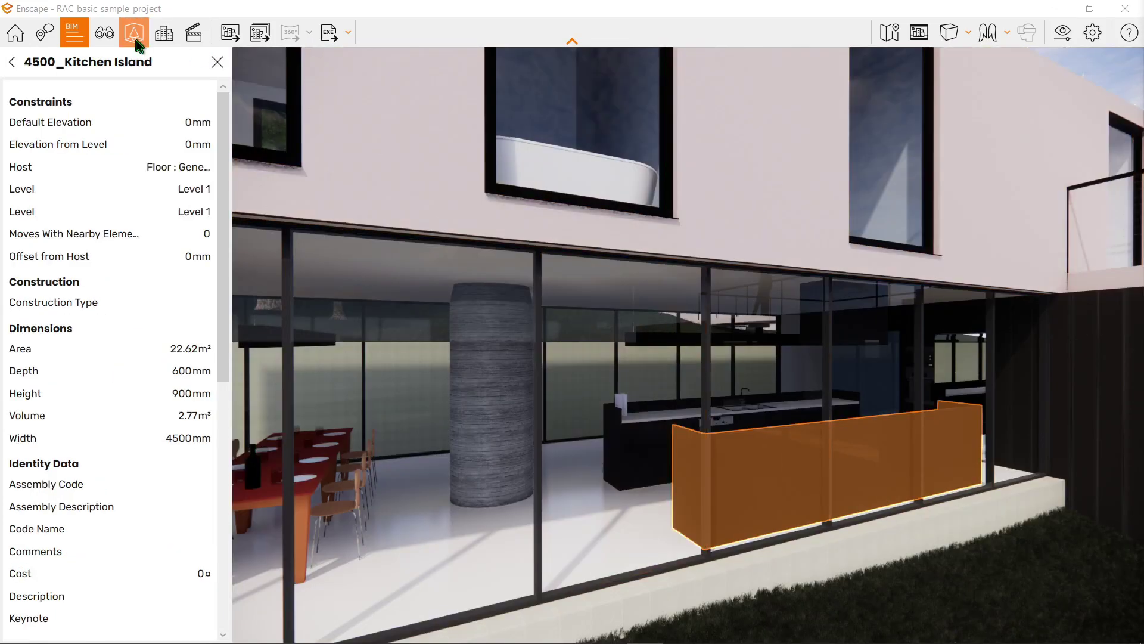
Step: Look over the saved views in View Management and the Asset Library's objects, and view the terrace beside the house
click(104, 33)
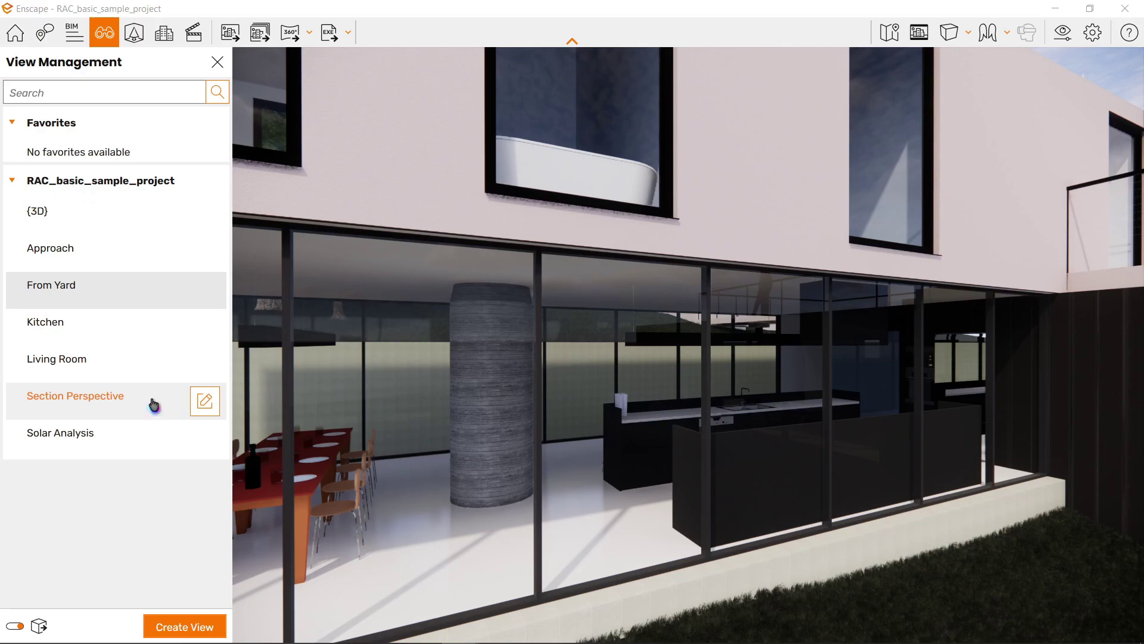
click(133, 34)
key(a)
drag(527, 386, 573, 399)
right_drag(577, 406, 595, 365)
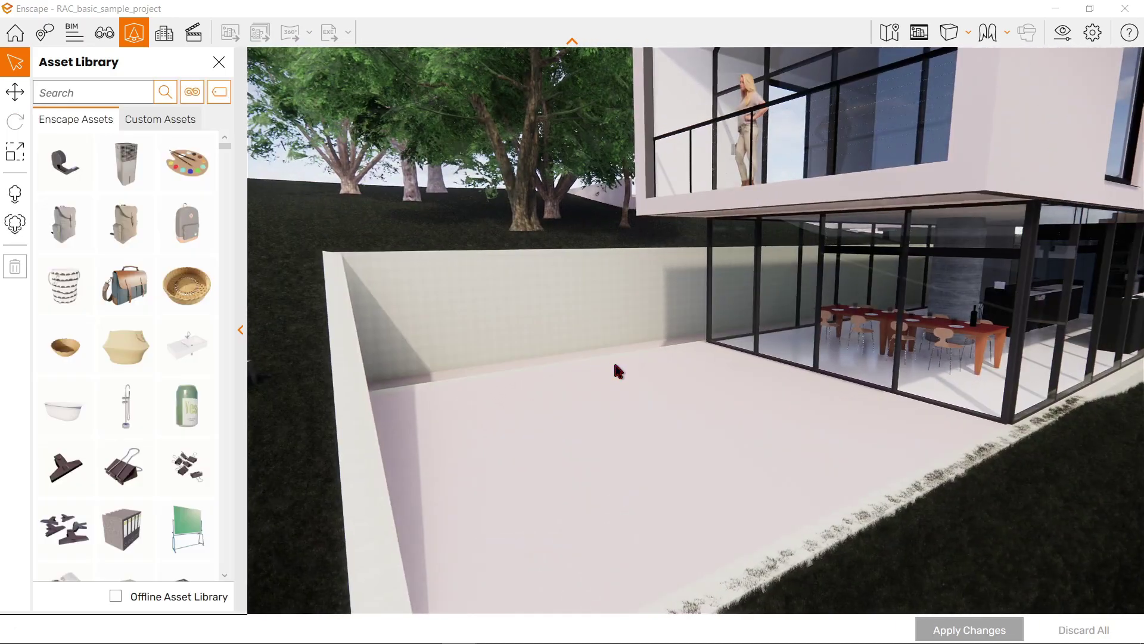
drag(625, 369, 621, 354)
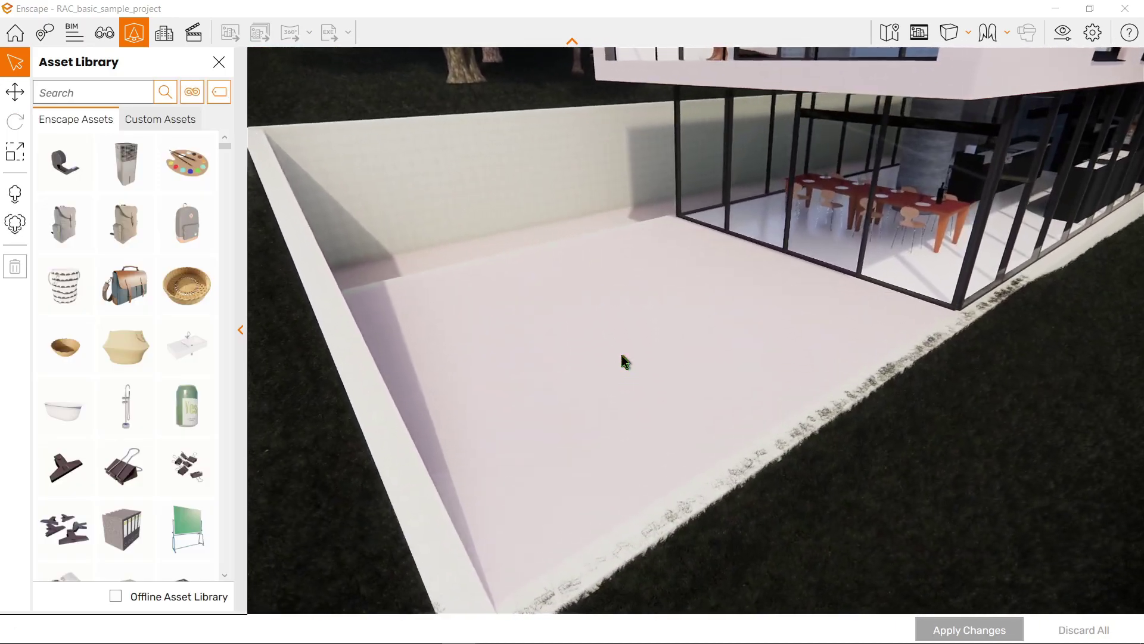
Step: Import a site context for the current project location with buildings and landmarks, streets and sidewalks, and topography
click(164, 33)
drag(525, 291, 538, 301)
scroll(565, 319, down, 5)
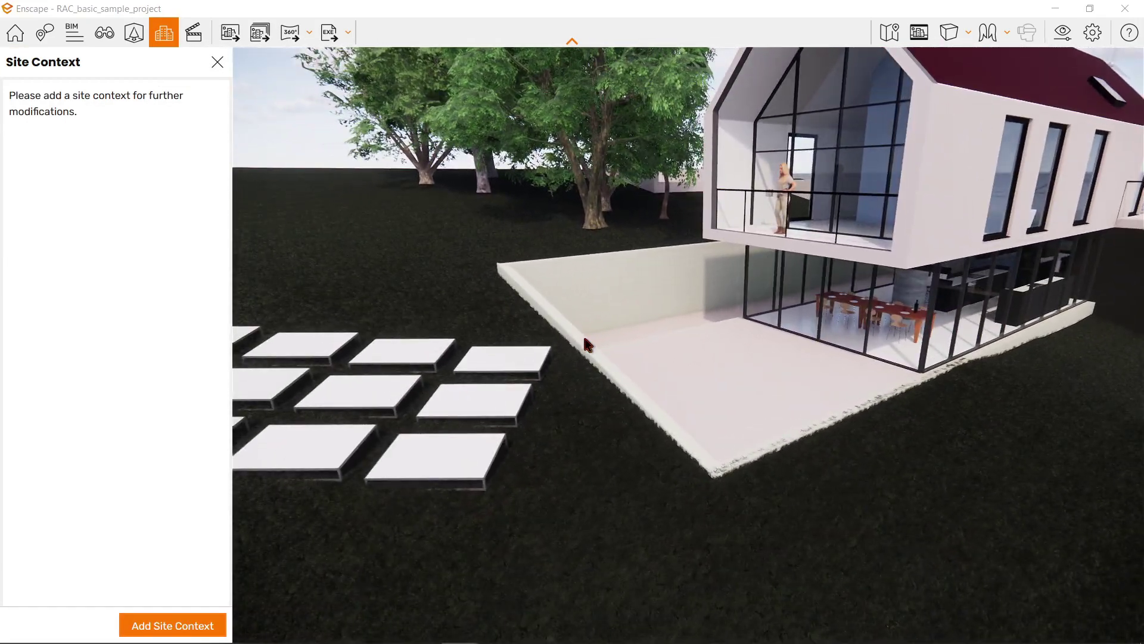
click(190, 627)
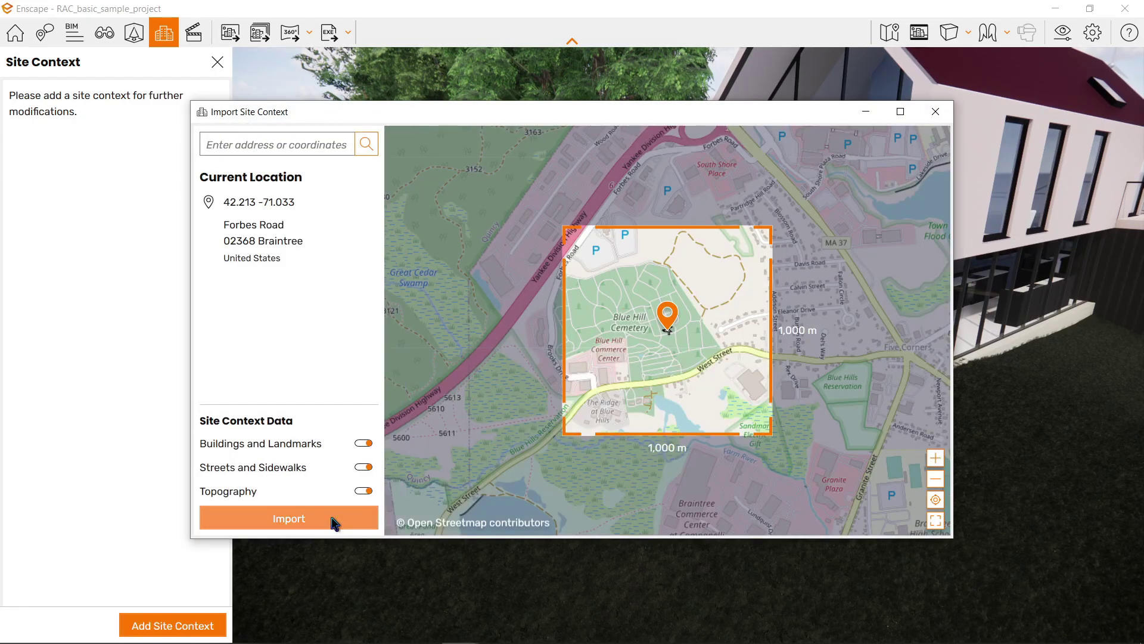
click(332, 518)
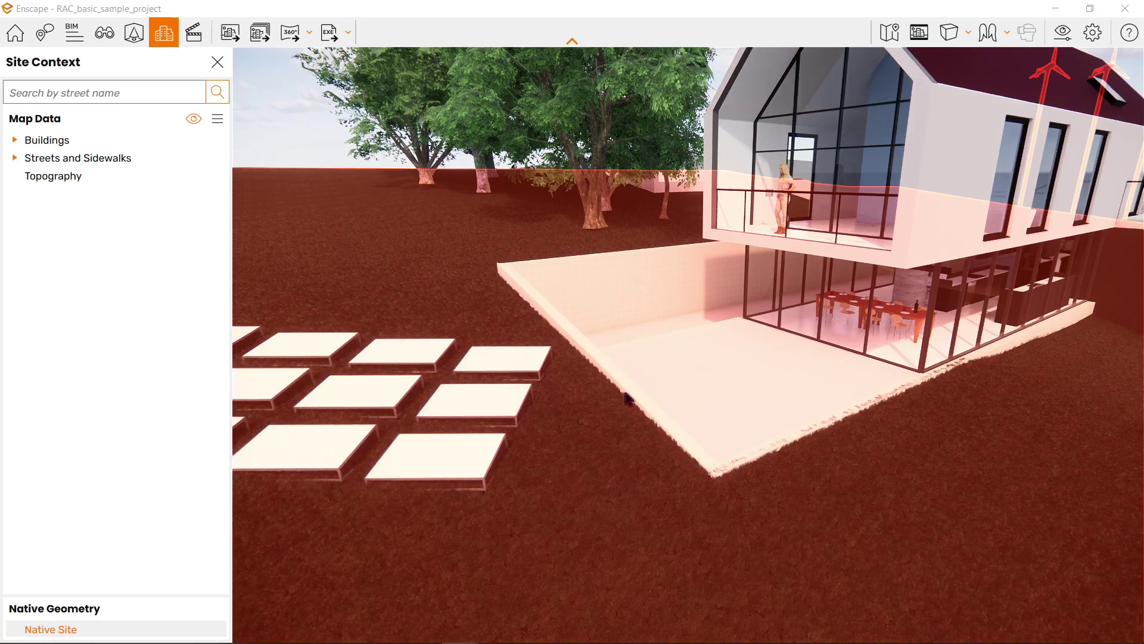
Step: Remove the imported site context from the scene and view the house from the terrace side
drag(637, 372, 802, 349)
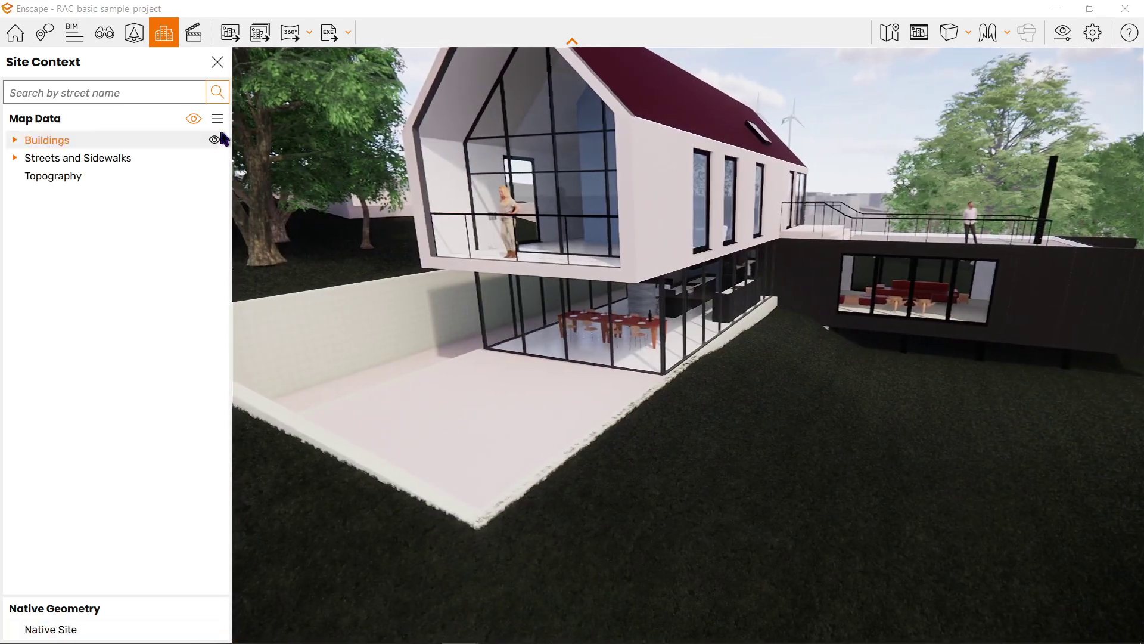
click(218, 119)
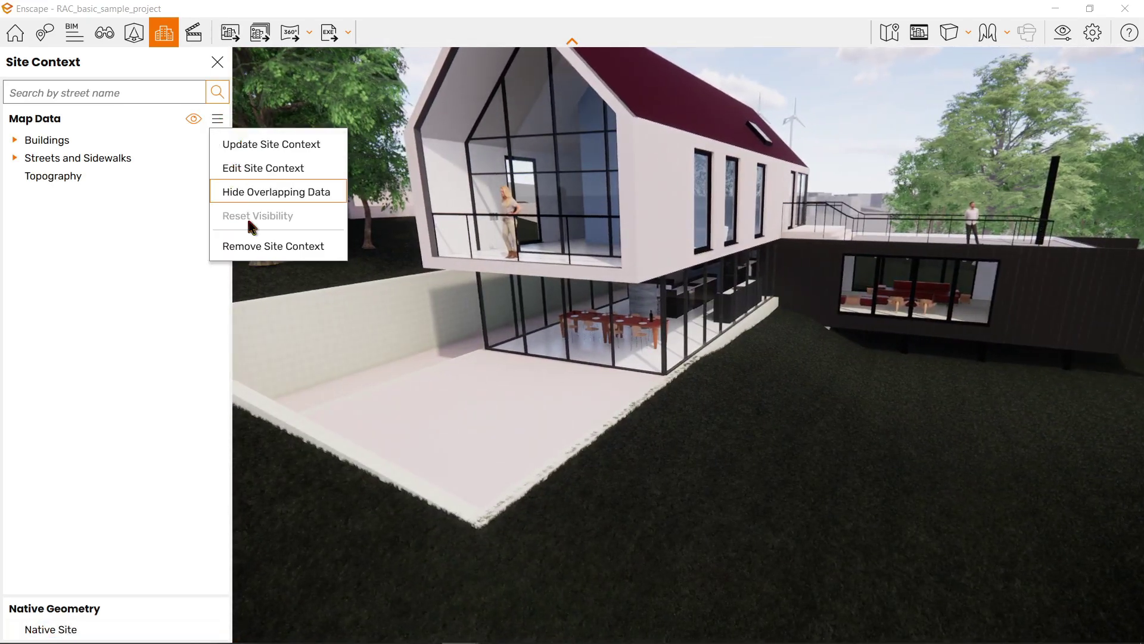
click(269, 246)
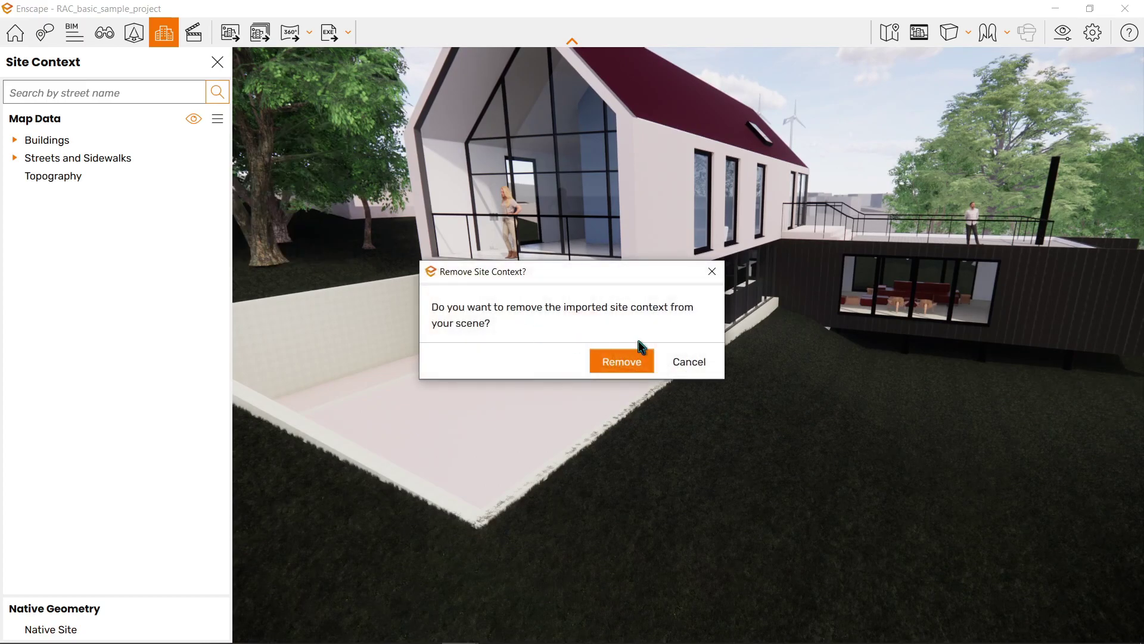
click(620, 359)
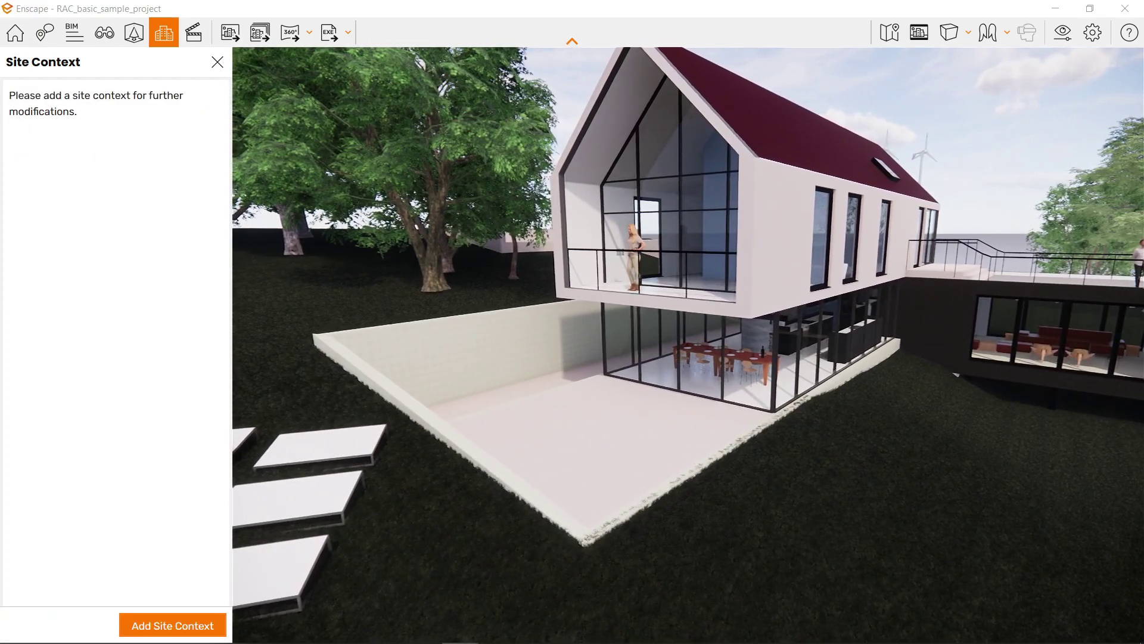
mouse_move(929, 137)
right_down()
mouse_move(910, 143)
mouse_move(967, 188)
mouse_move(942, 152)
right_up()
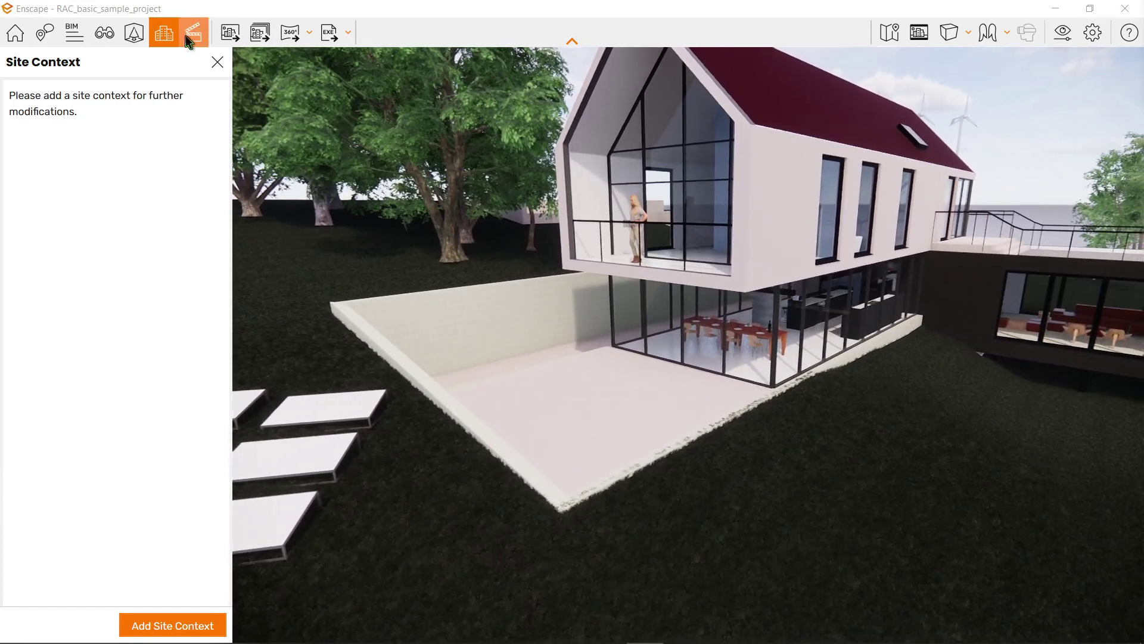
Step: Open the Video Editor and view the house from several angles without creating keyframes
click(193, 37)
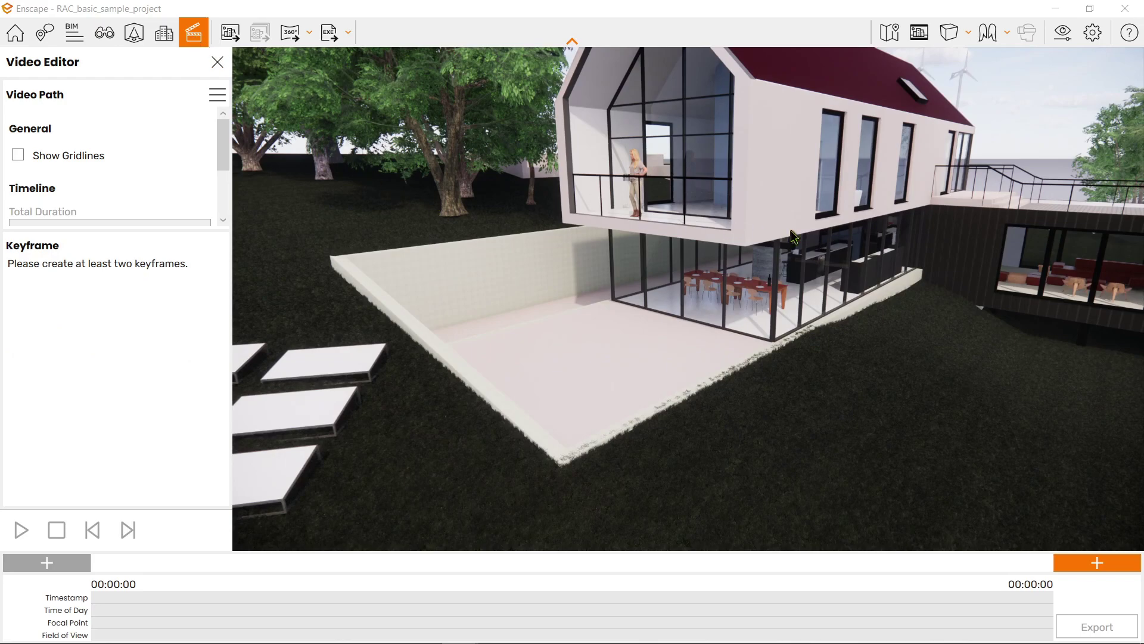
drag(862, 318, 867, 353)
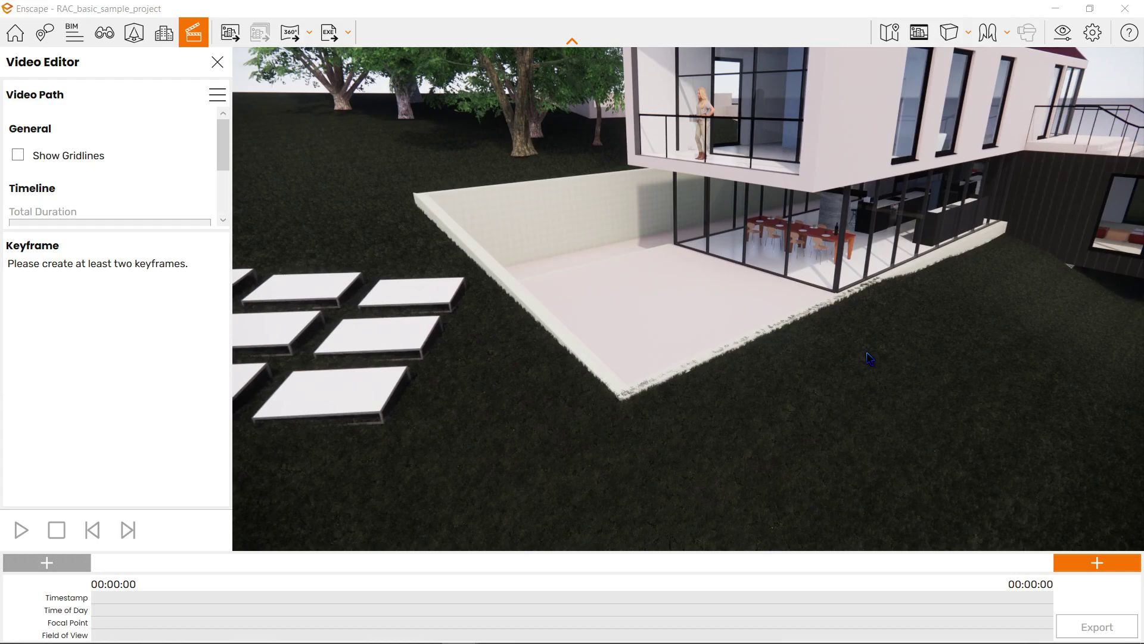
right_drag(867, 353, 862, 362)
drag(861, 363, 878, 355)
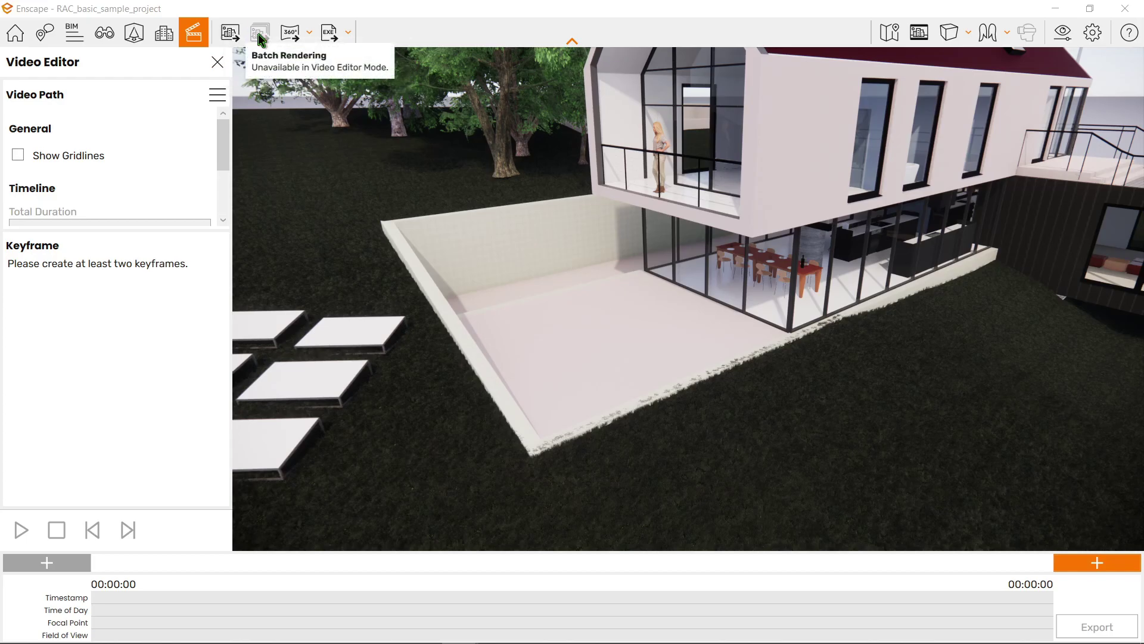
Step: Leave the Video Editor and look through the batch rendering, panorama and standalone export options without exporting anything
click(218, 62)
click(262, 35)
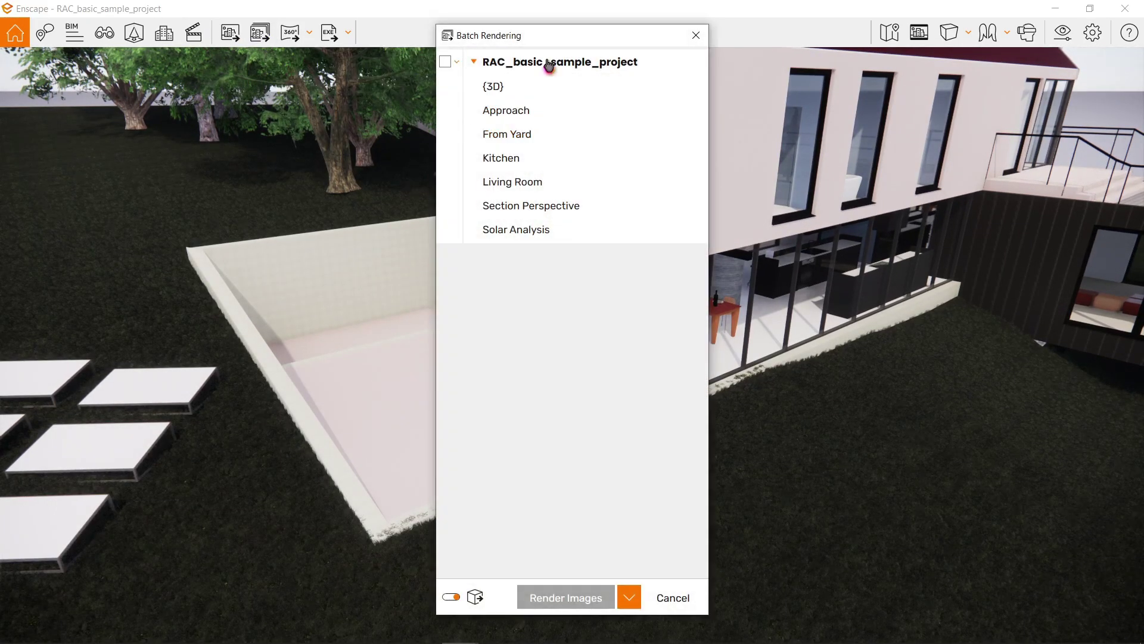
drag(549, 39, 723, 44)
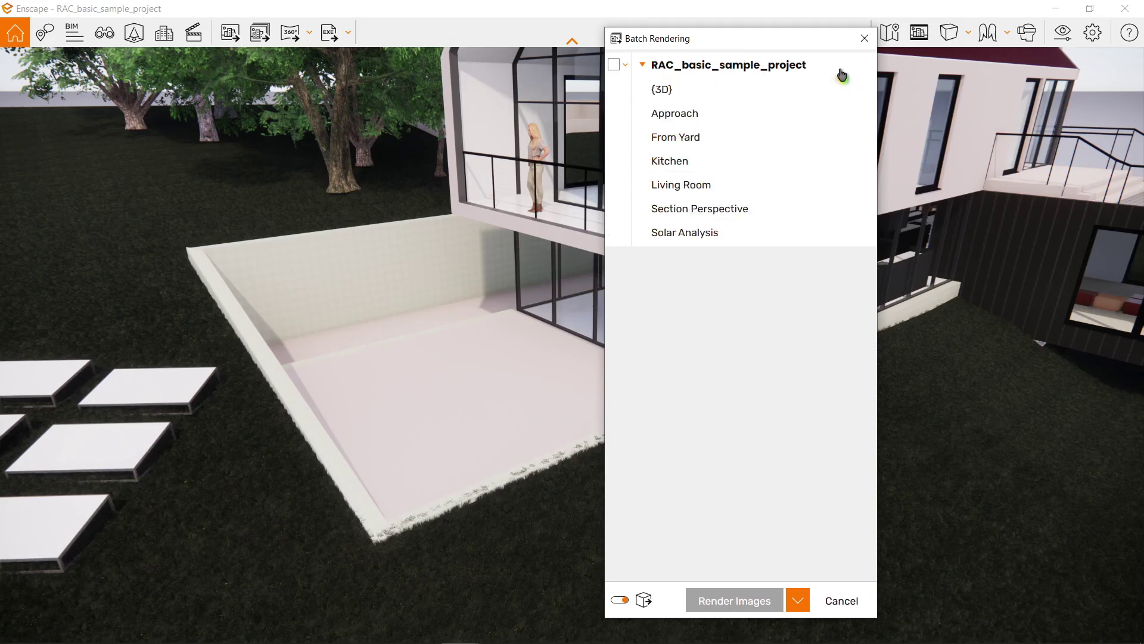
click(865, 38)
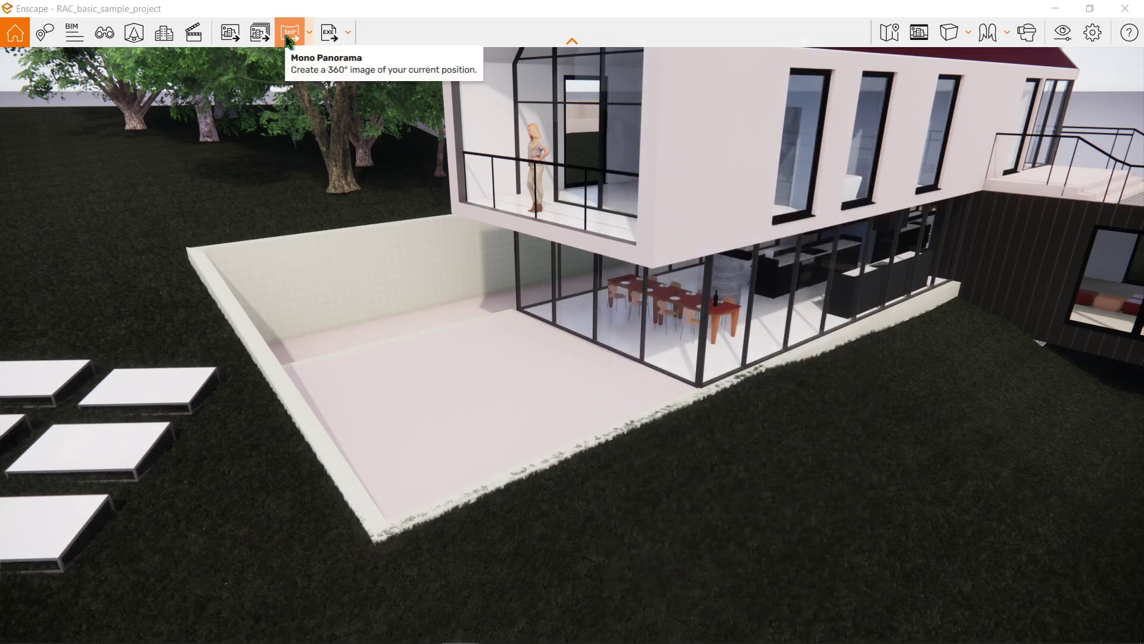
click(310, 33)
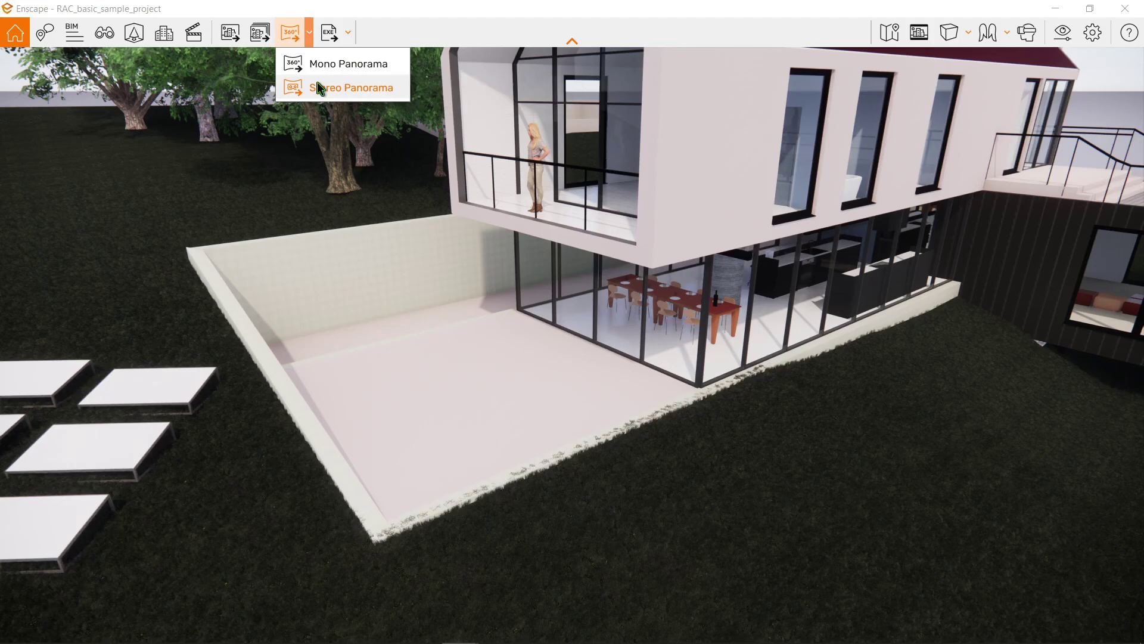
click(349, 34)
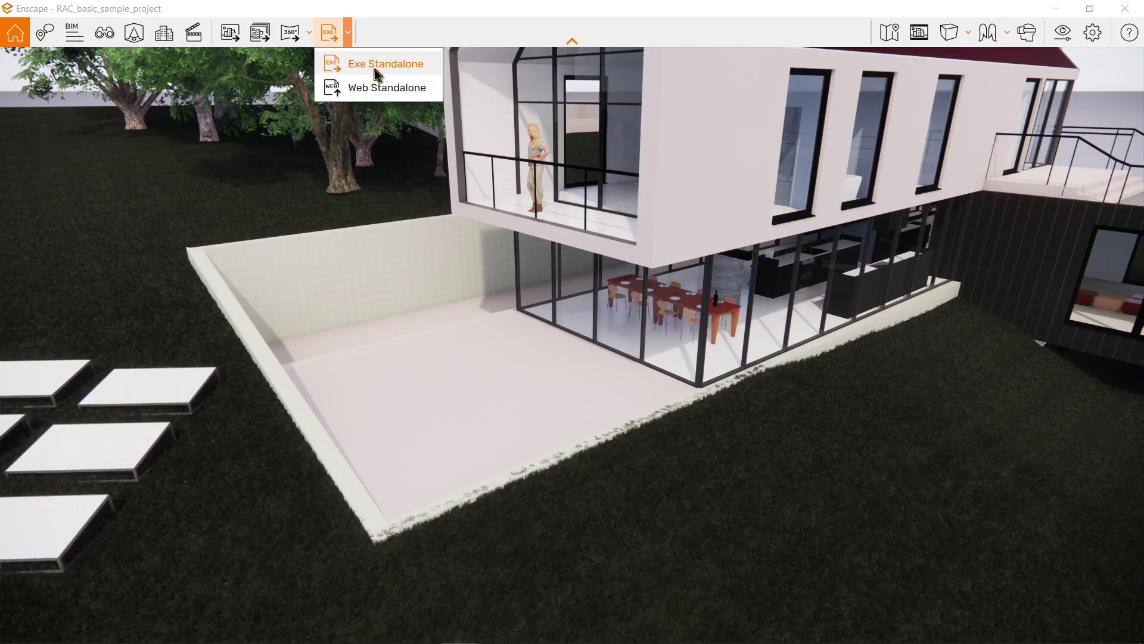
Step: Turn on the safe frame and bring the whole house into view within it
click(921, 32)
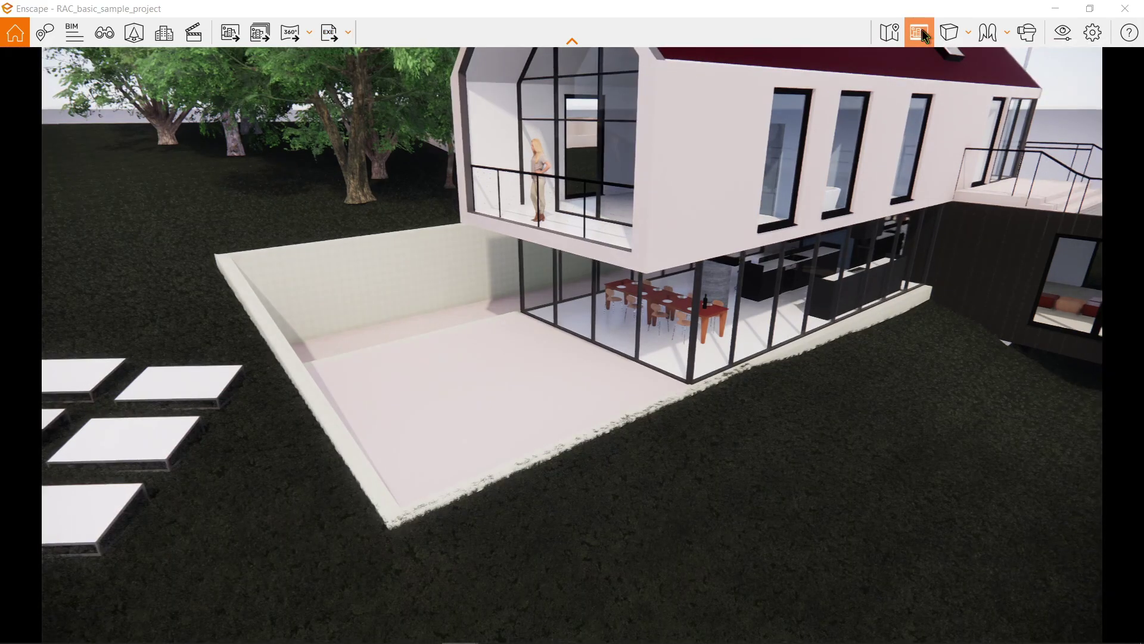
scroll(783, 312, down, 4)
drag(641, 424, 738, 370)
drag(641, 424, 648, 453)
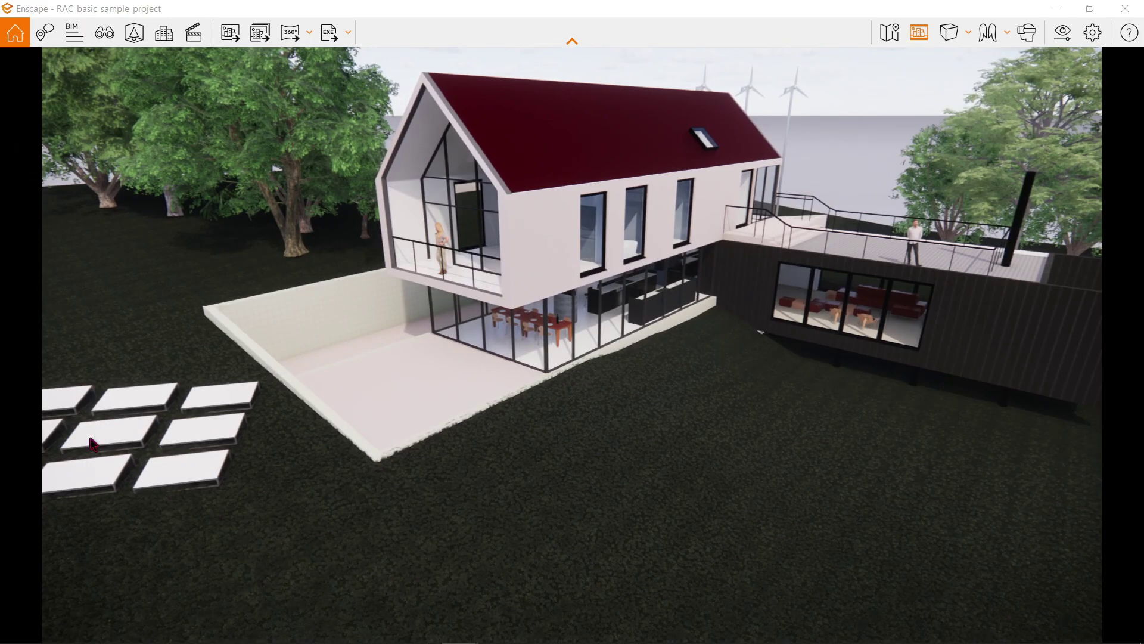
drag(760, 471, 714, 456)
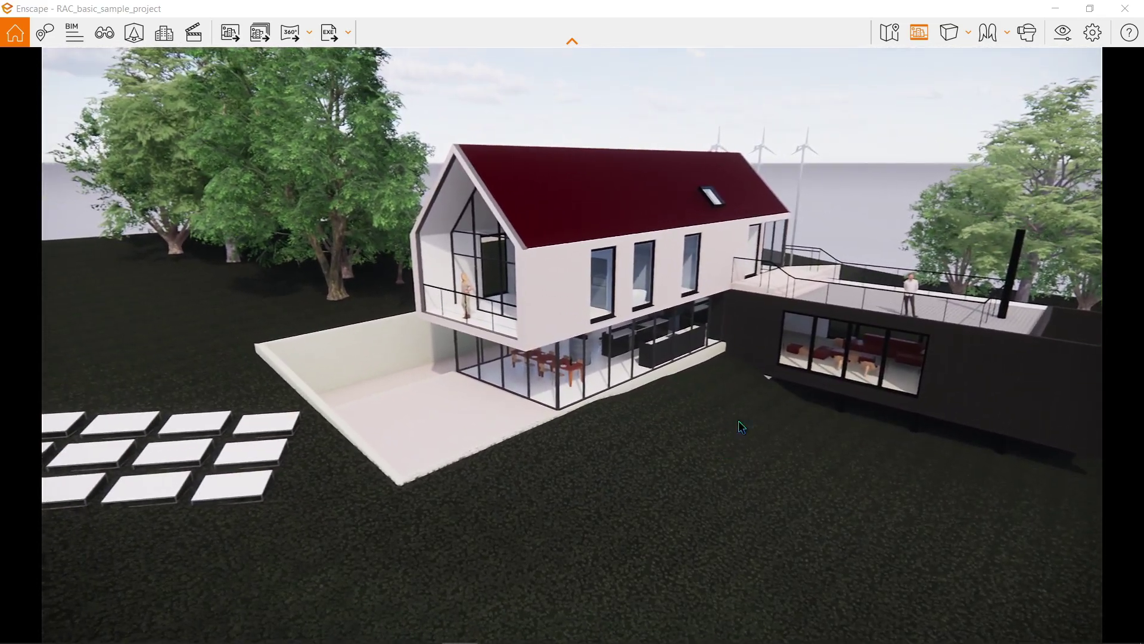
Step: Turn on the minimap and move the camera so the house, its side wing and the trees are in view
click(889, 33)
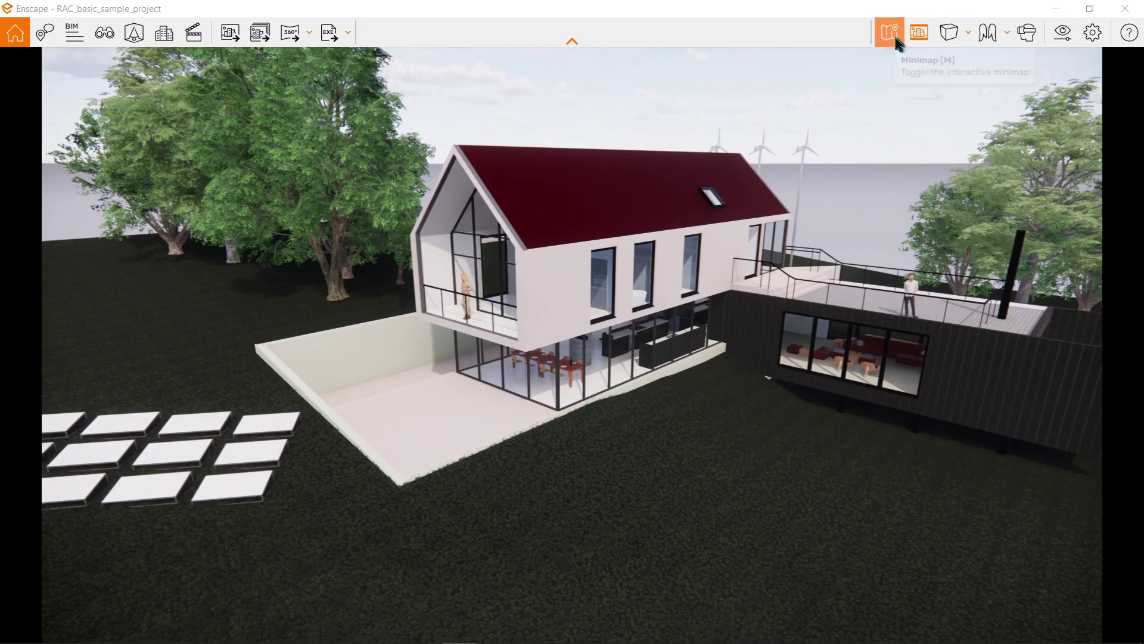
key(s)
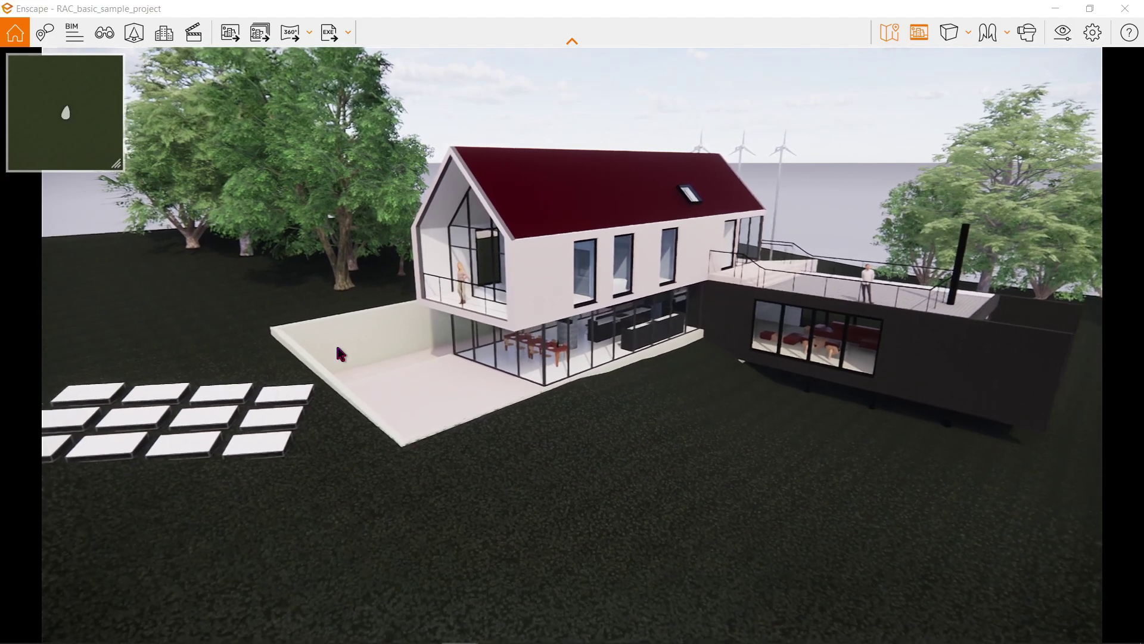
drag(574, 434, 787, 464)
key(w)
key(d)
drag(937, 420, 596, 506)
key(w)
key(w)
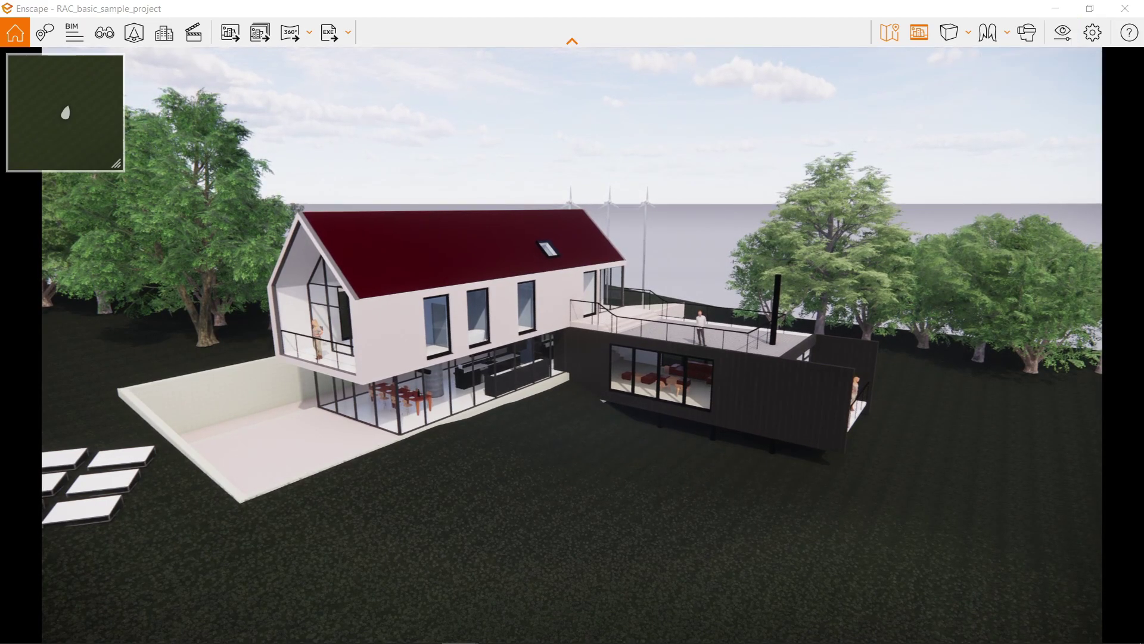
Step: In the Visual Settings, set the style mode to White and the outlines to 100 %
click(1062, 32)
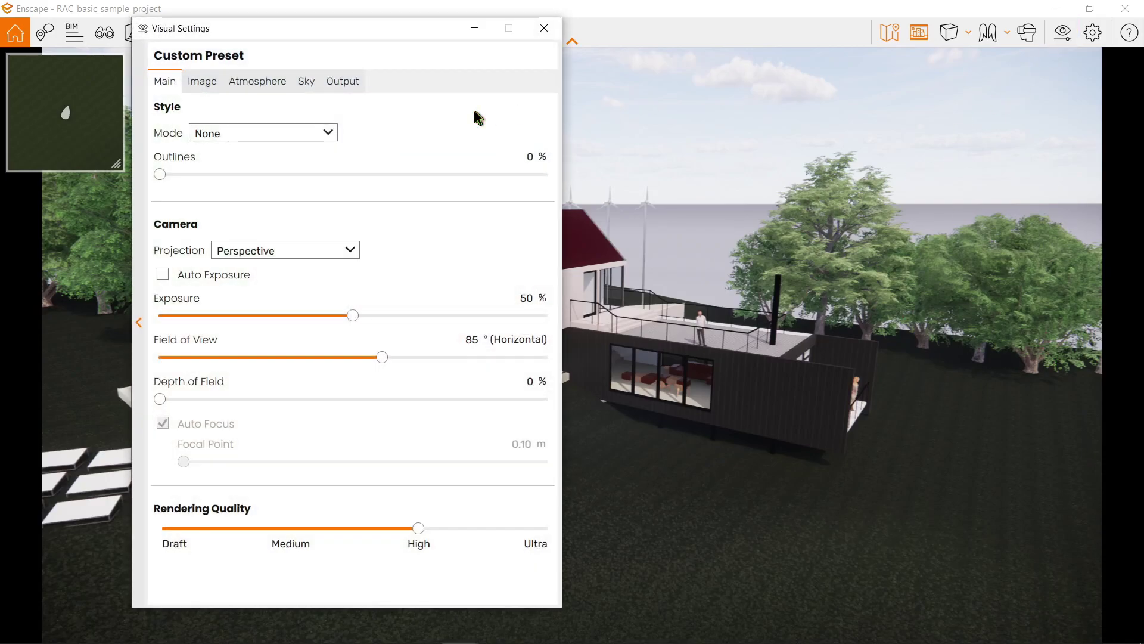
drag(356, 36, 596, 48)
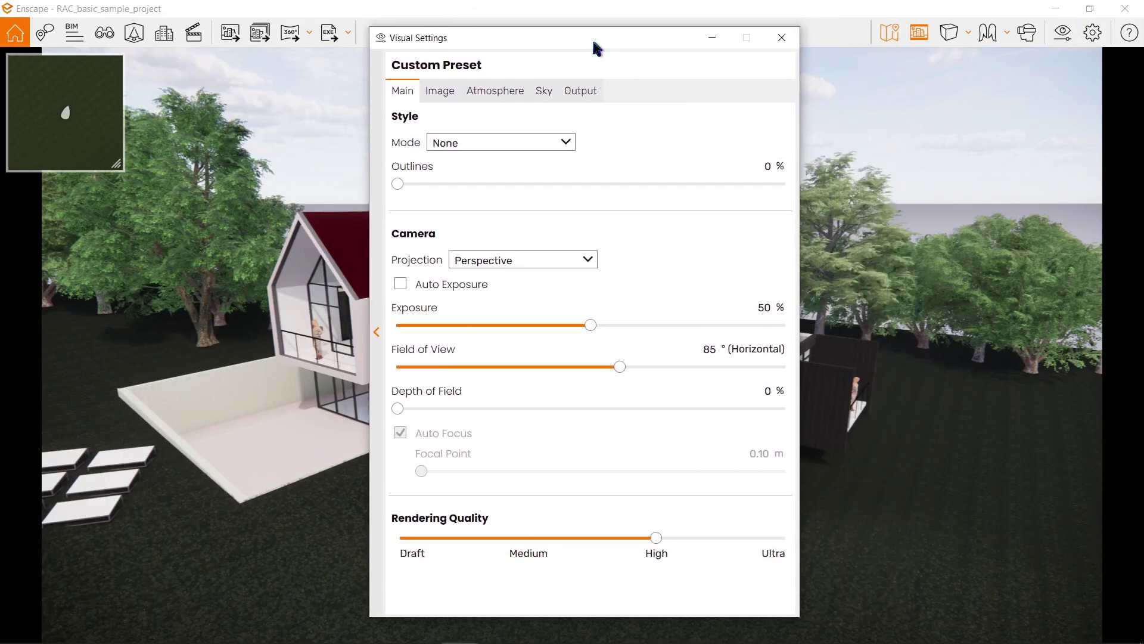
click(514, 146)
drag(549, 34, 171, 30)
click(163, 145)
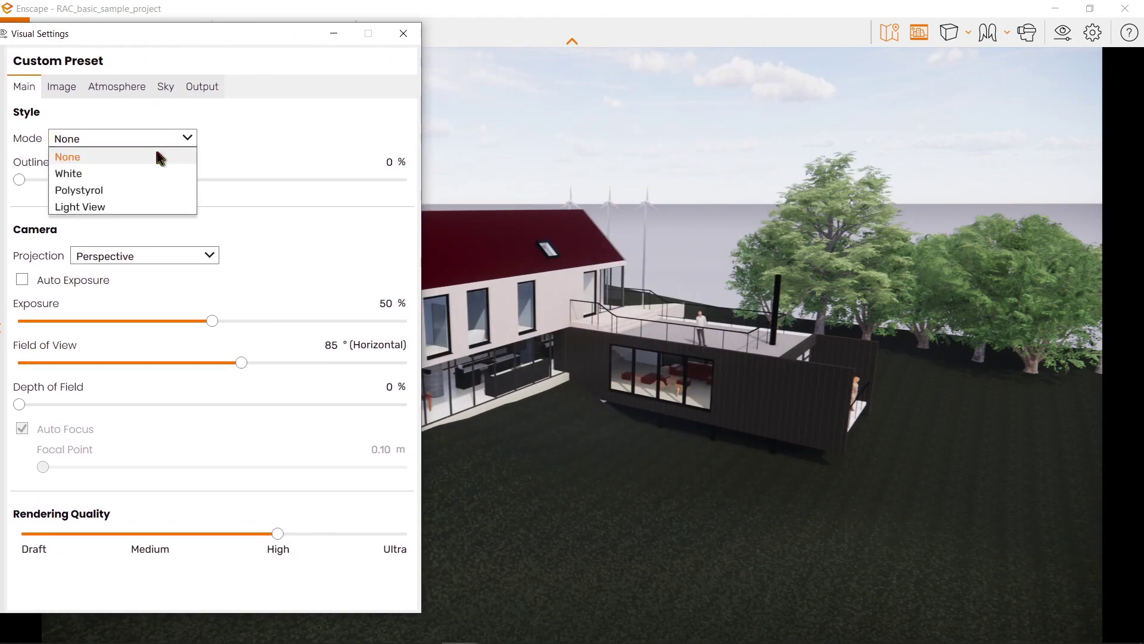
click(144, 174)
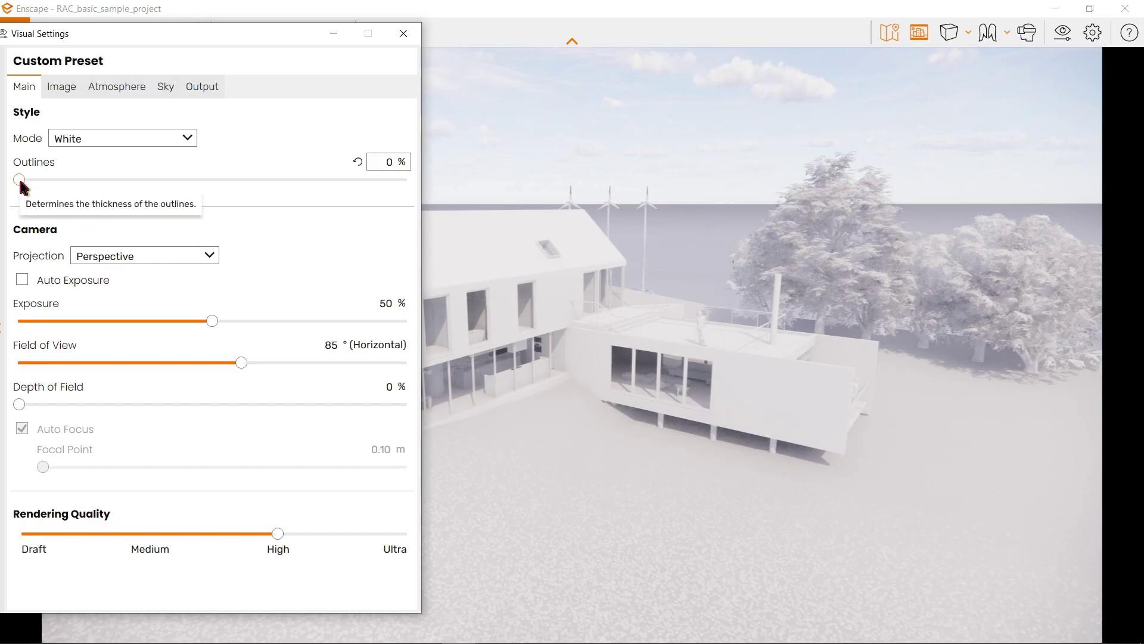
drag(20, 180, 411, 180)
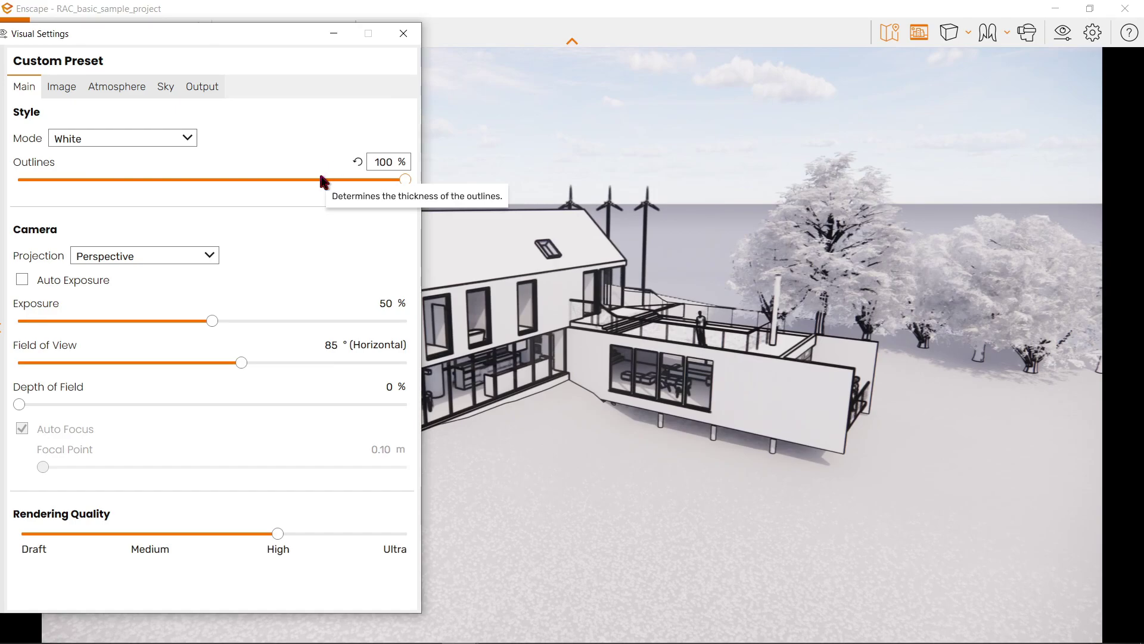
Step: Try the Two-Point and Orthographic camera projections, and return the projection to Perspective
click(163, 254)
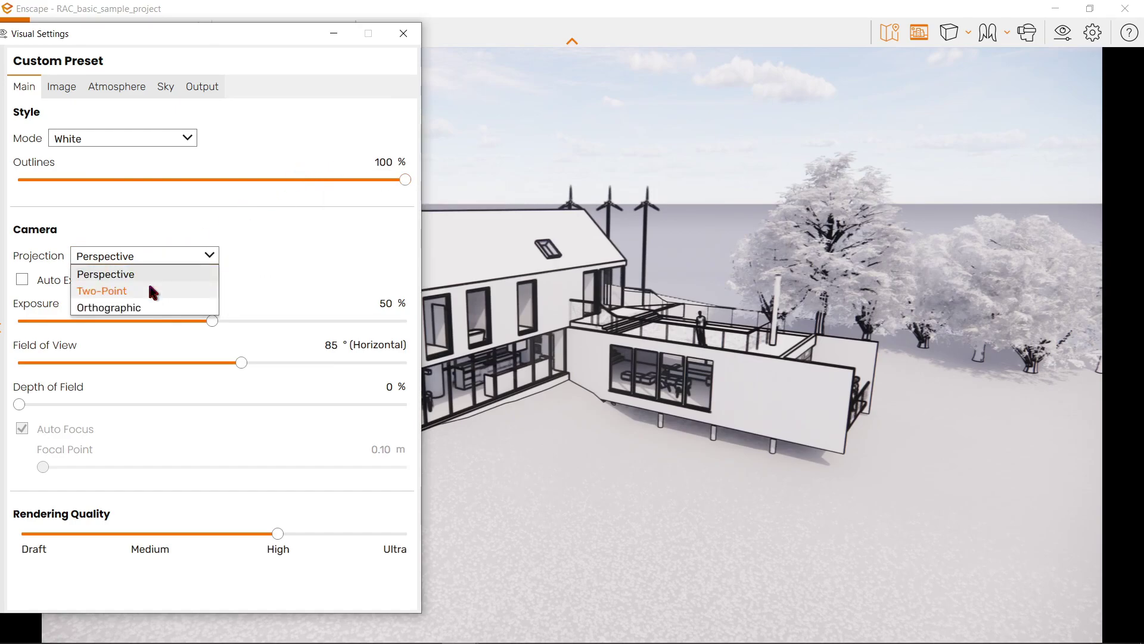
click(148, 290)
click(158, 256)
click(135, 307)
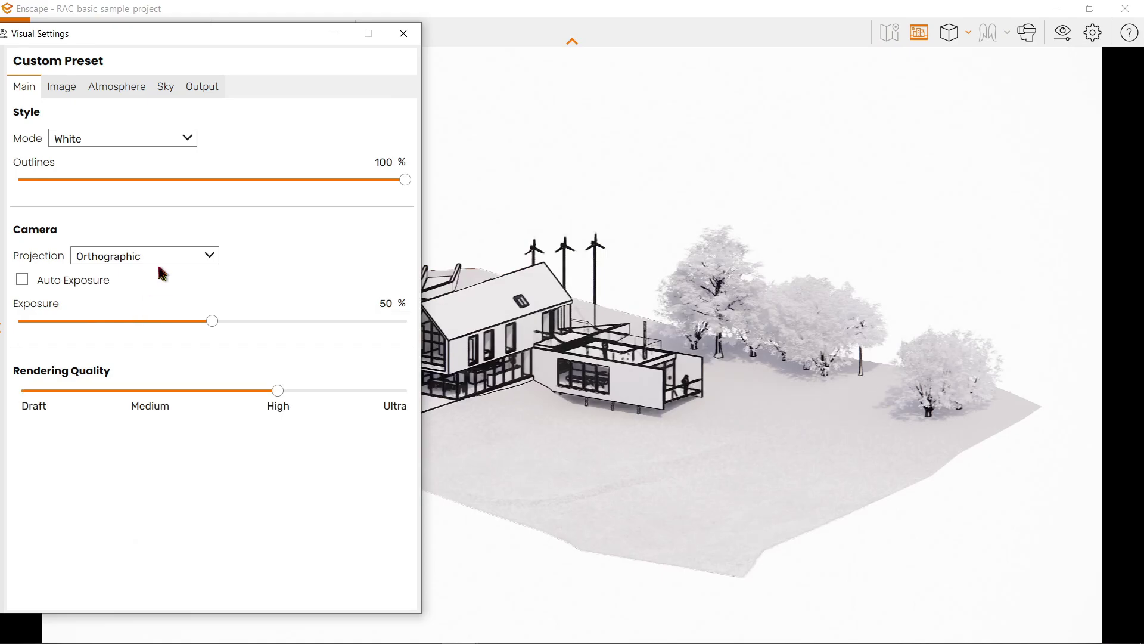
click(161, 258)
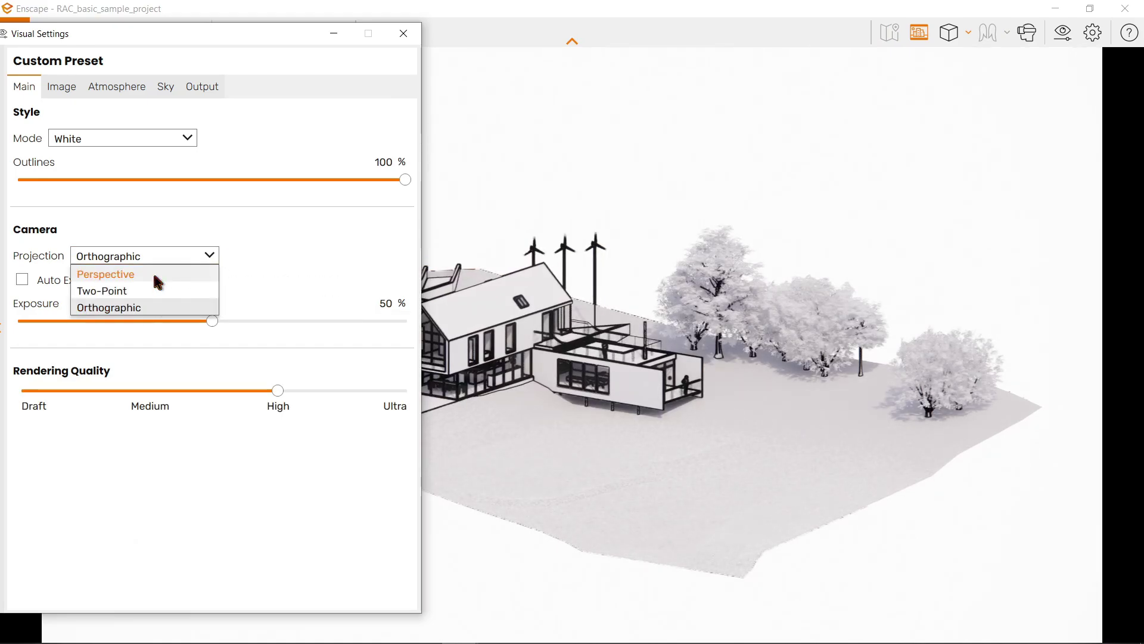
click(153, 273)
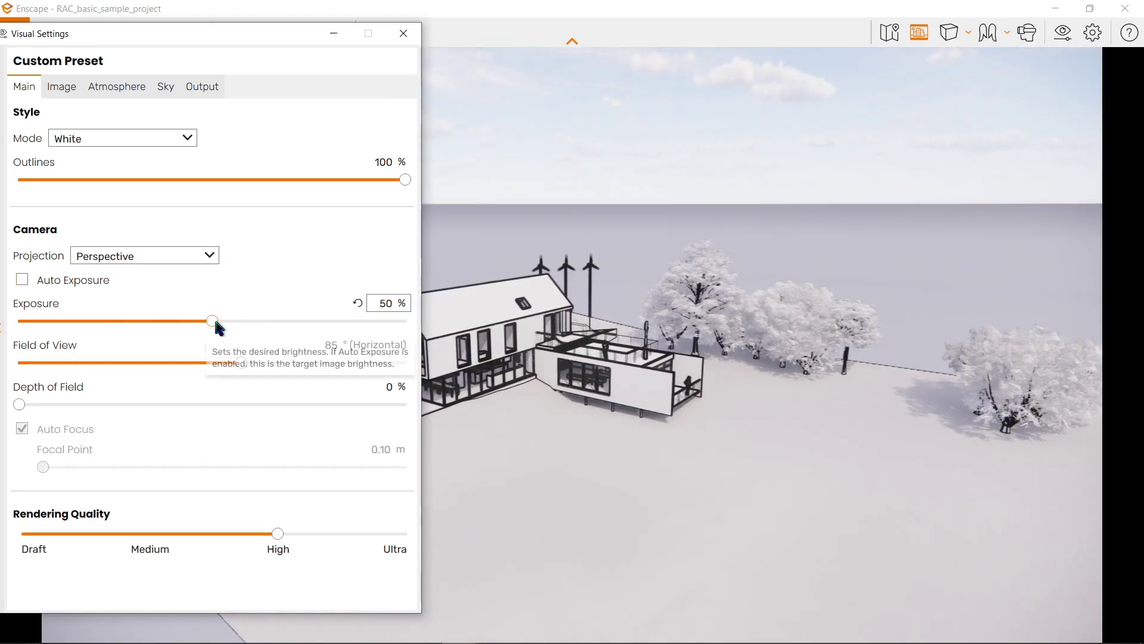
Step: Keep the exposure at 50 %, set the style mode to None and reduce the outlines to 18 %
mouse_move(215, 322)
mouse_down()
mouse_move(105, 325)
mouse_move(320, 325)
mouse_move(216, 319)
mouse_up()
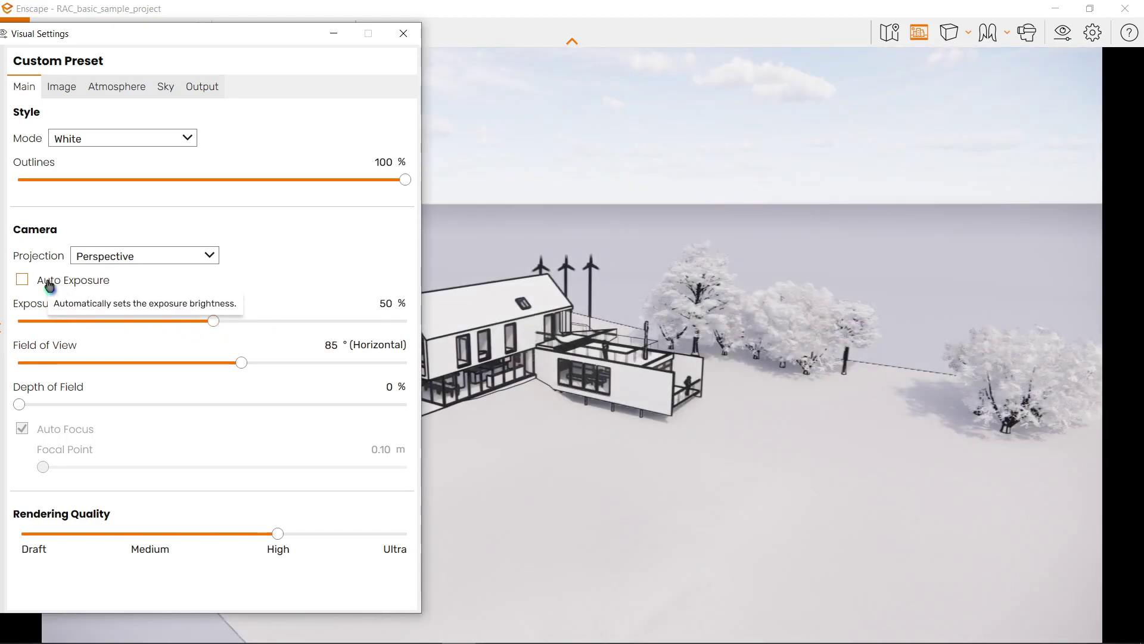
click(130, 138)
click(127, 155)
drag(406, 180, 89, 181)
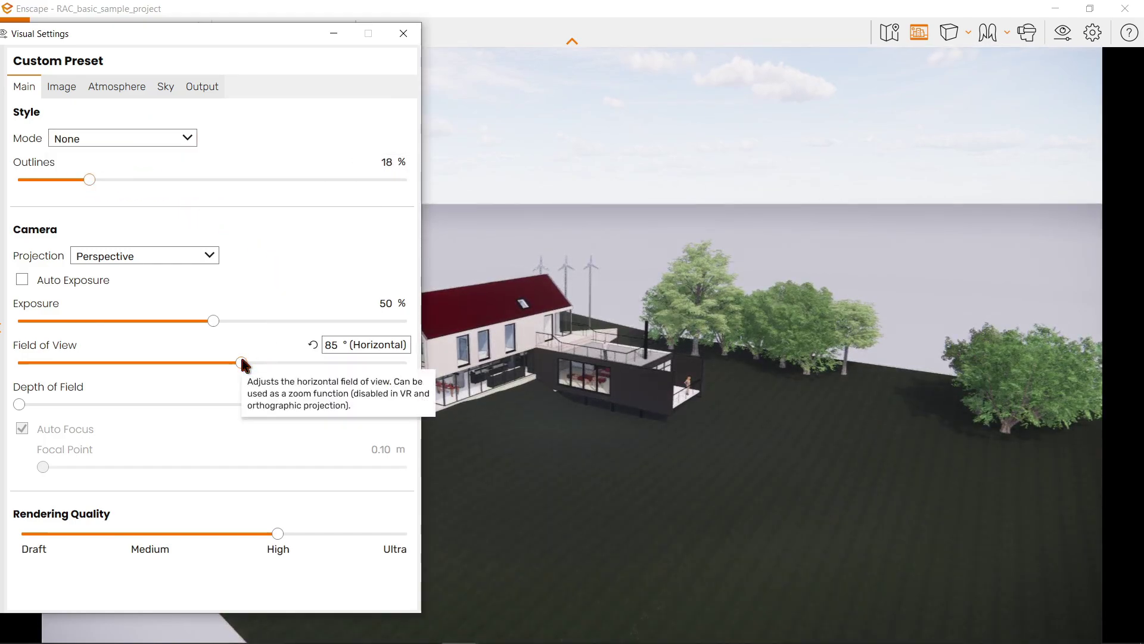
Step: Set the camera's horizontal field of view to 75°
drag(242, 362, 166, 363)
double_click(331, 345)
text(75)
key(Return)
Step: Try 100 % depth of field and Draft rendering quality, restoring 0 % and High respectively
drag(23, 405, 432, 420)
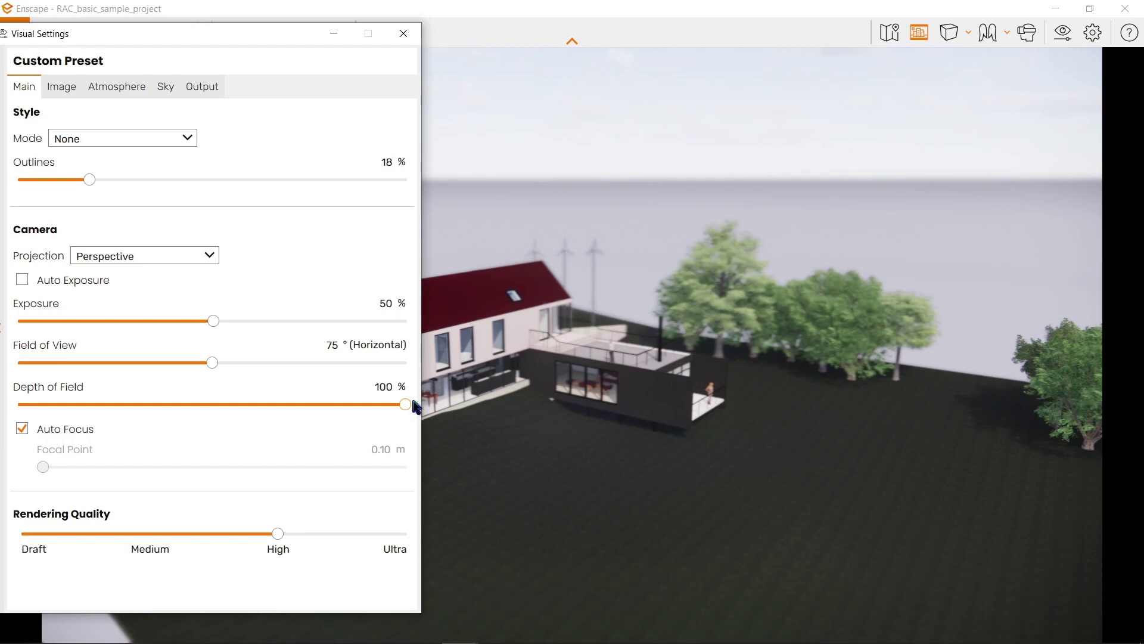
drag(413, 403, 17, 418)
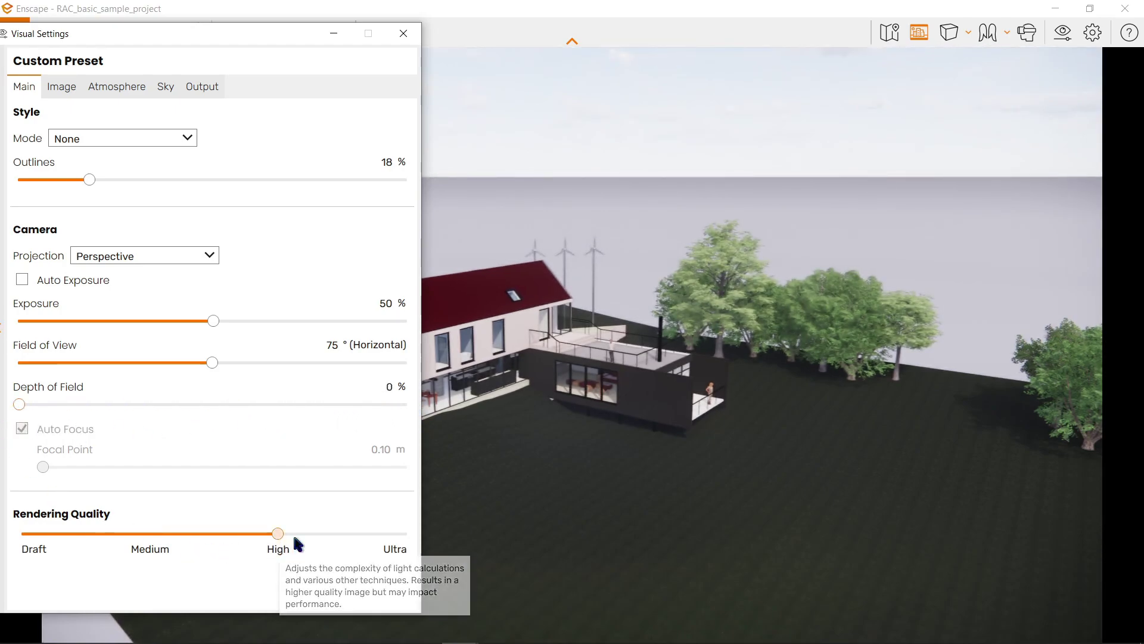
drag(314, 535, 146, 536)
drag(27, 535, 67, 541)
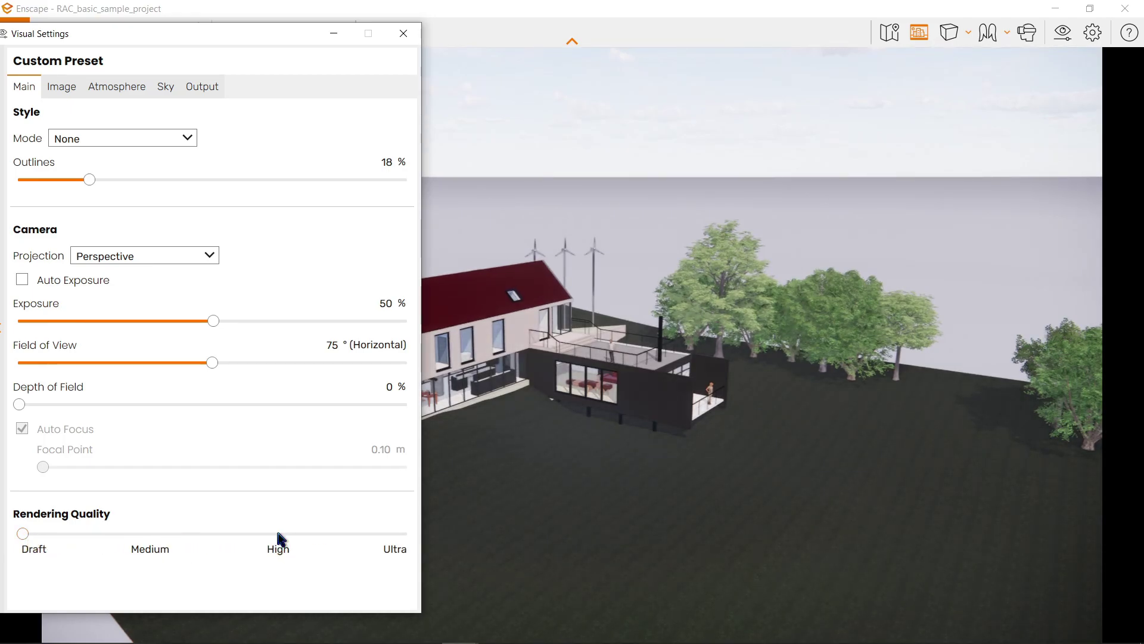
drag(22, 534, 251, 541)
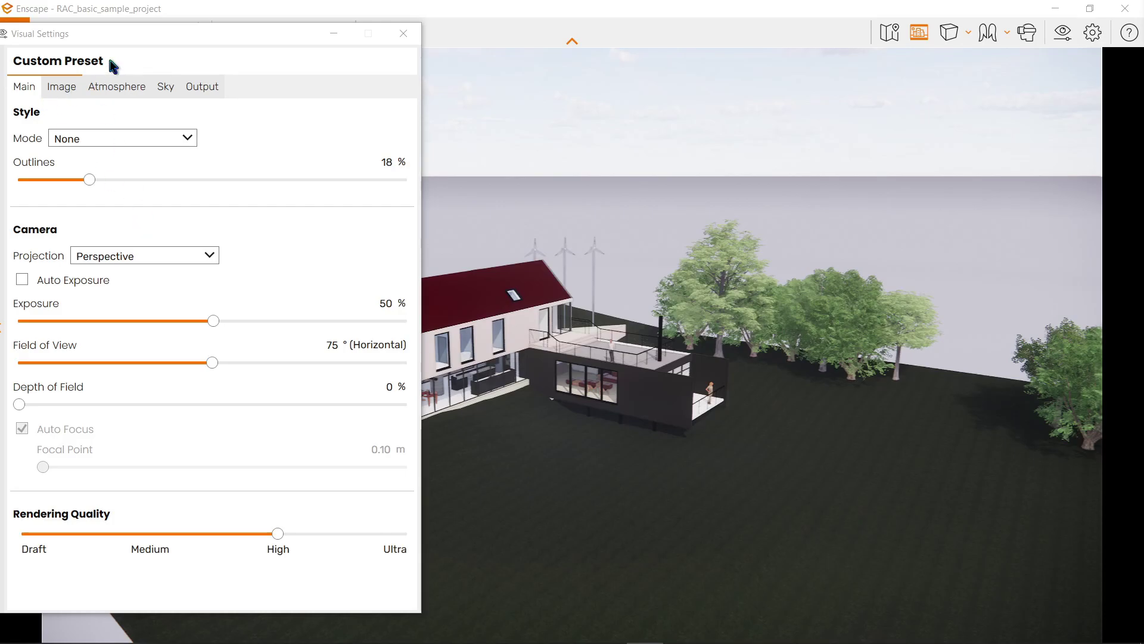
Step: Look over the image corrections and effects, and set the fog intensity to 13 % and the fog height to 88 m
click(74, 90)
drag(129, 34, 189, 34)
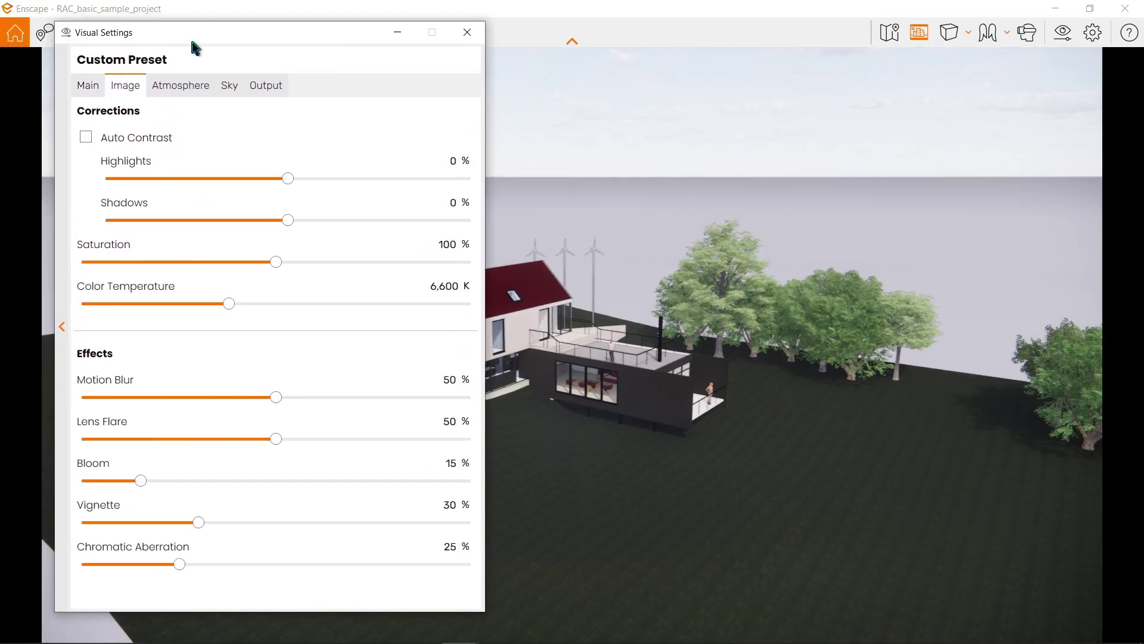
click(200, 86)
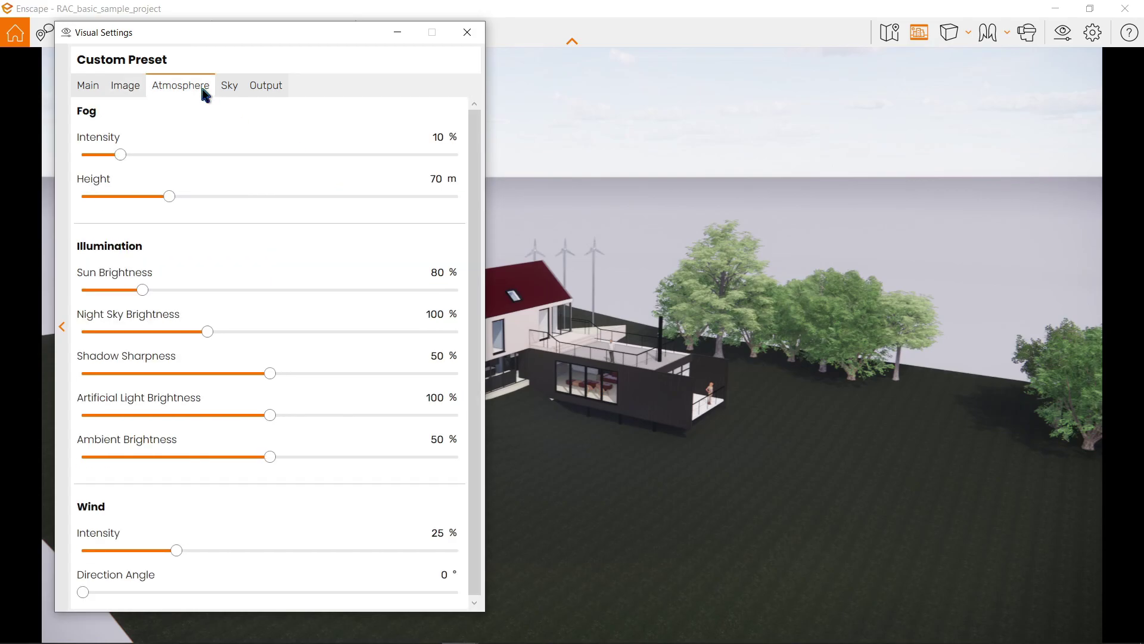
drag(140, 153, 191, 204)
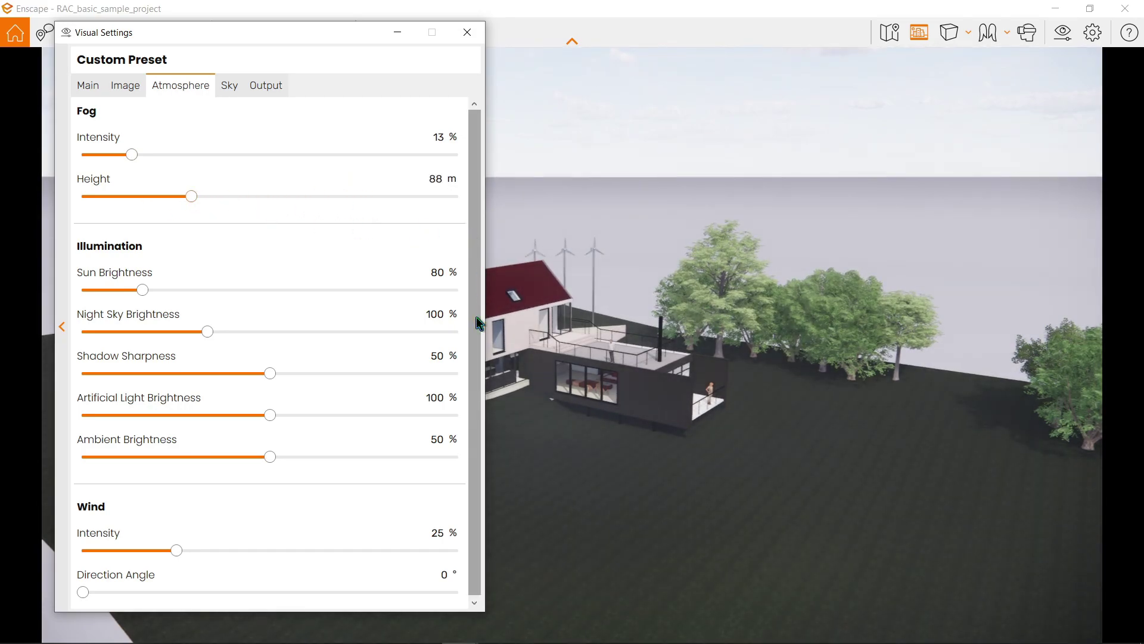
Step: Try the white background in the sky settings and turn it off again
click(237, 89)
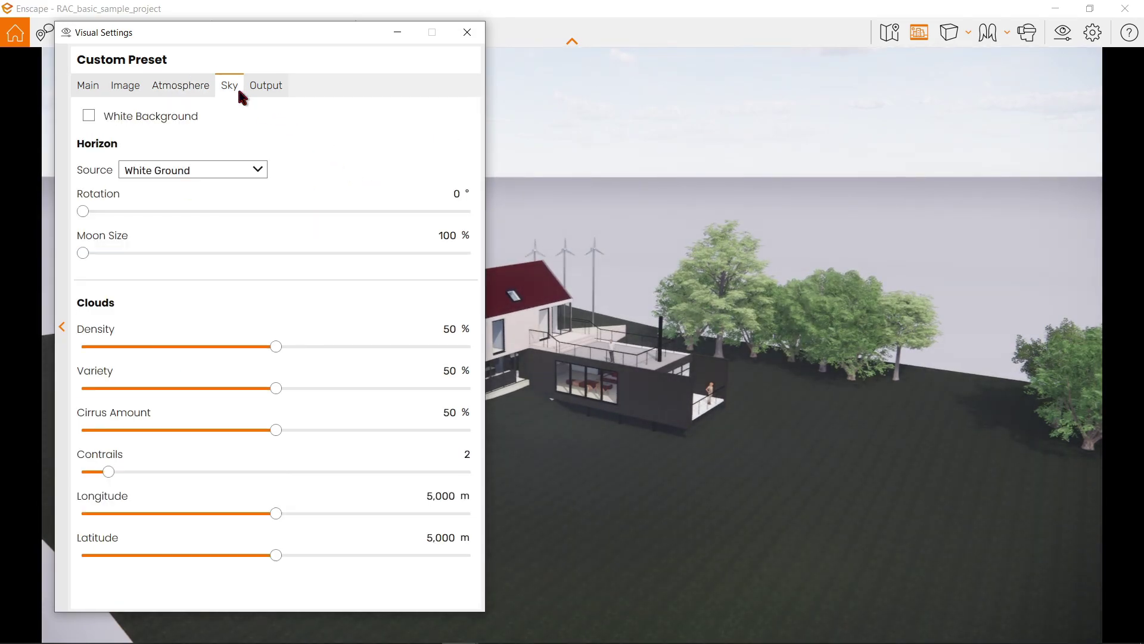
click(100, 119)
click(88, 116)
click(89, 115)
click(89, 115)
Step: Try the Desert and Clear horizon sources, and set the horizon source to Skybox
click(203, 170)
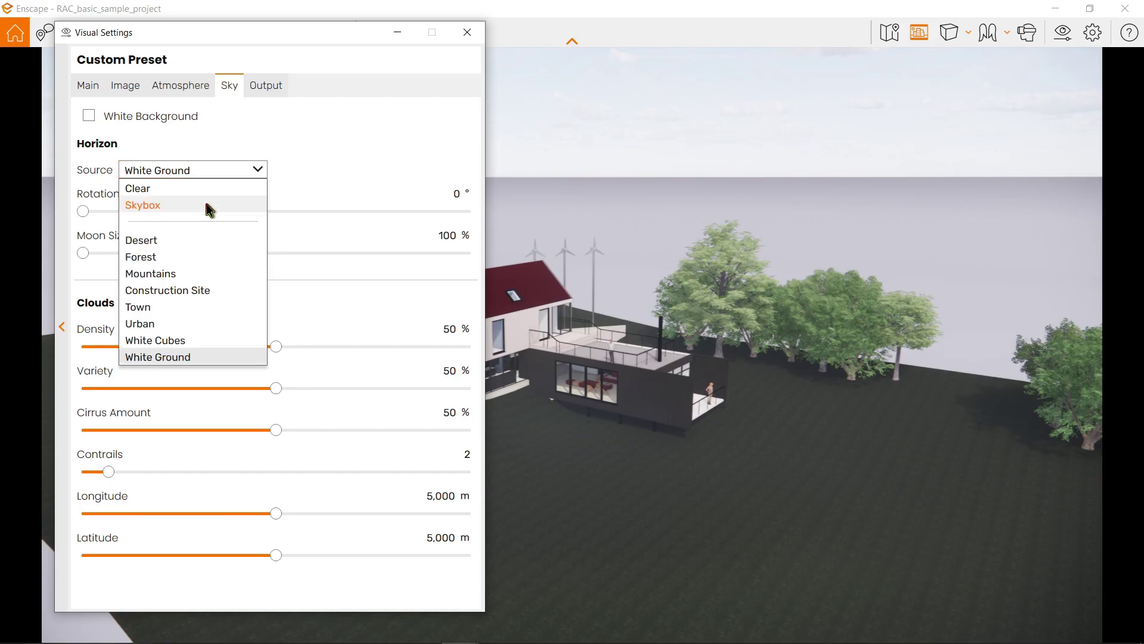
click(205, 240)
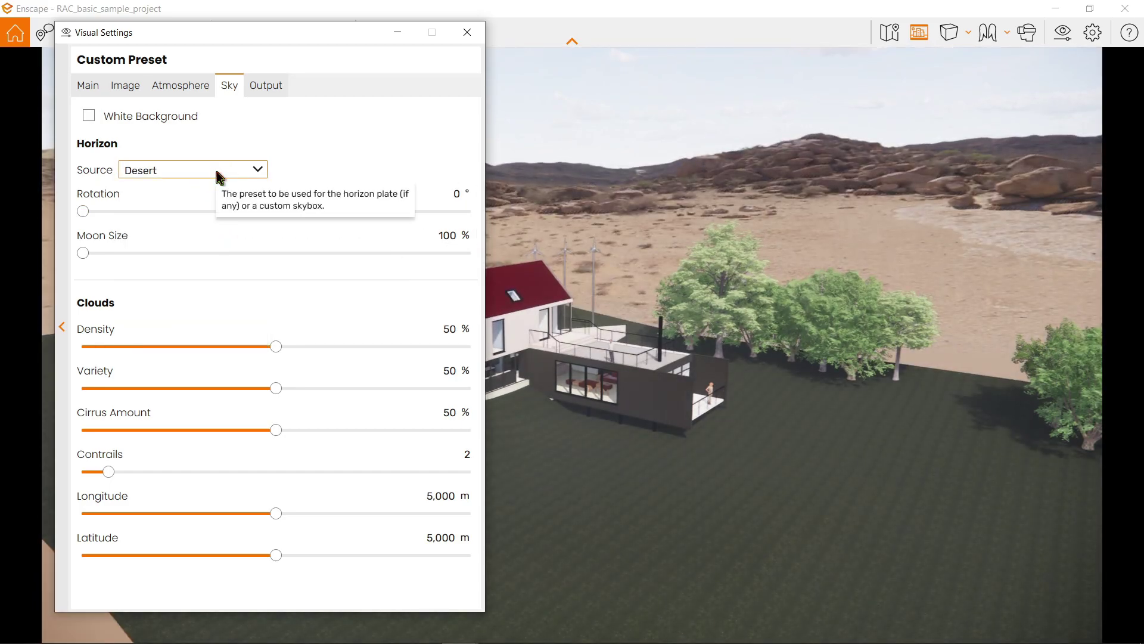
click(216, 170)
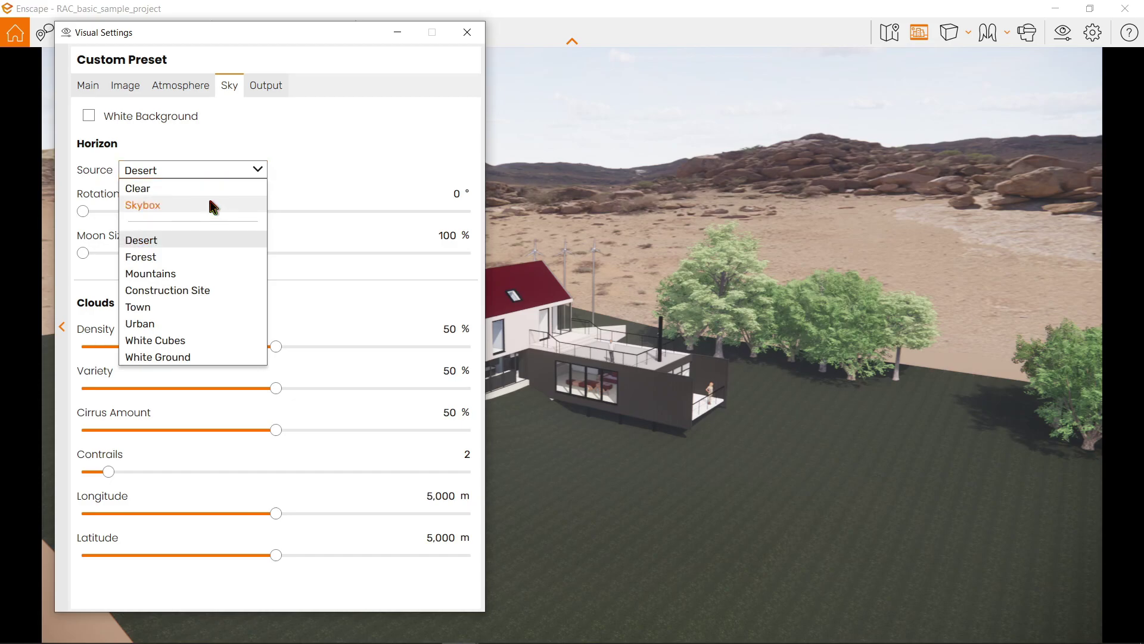
click(209, 202)
click(222, 168)
click(213, 187)
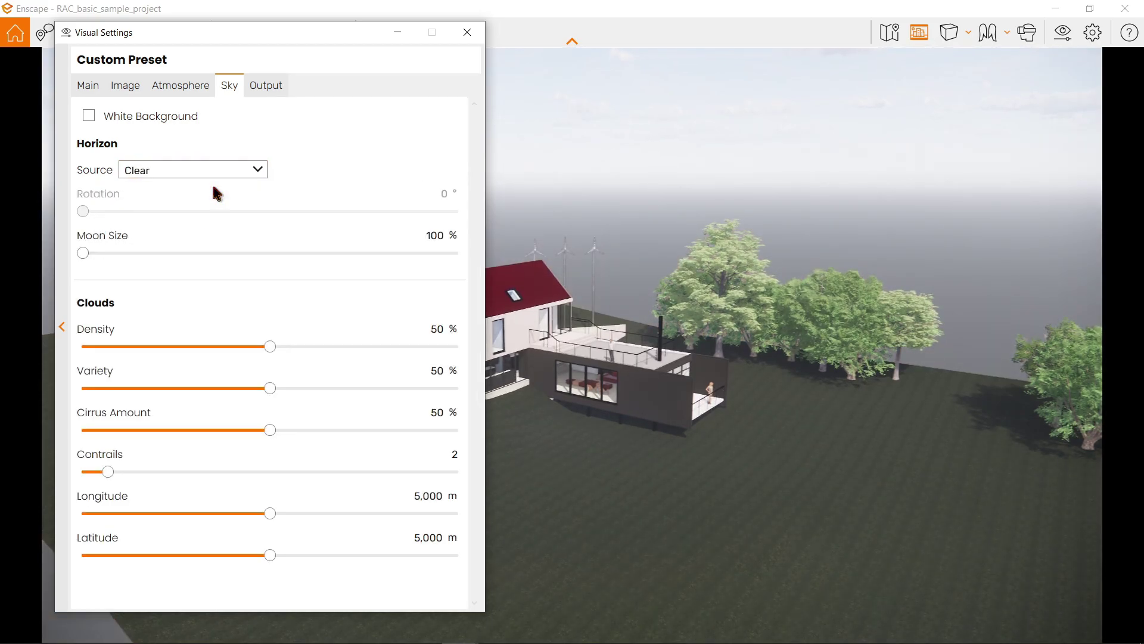
click(224, 172)
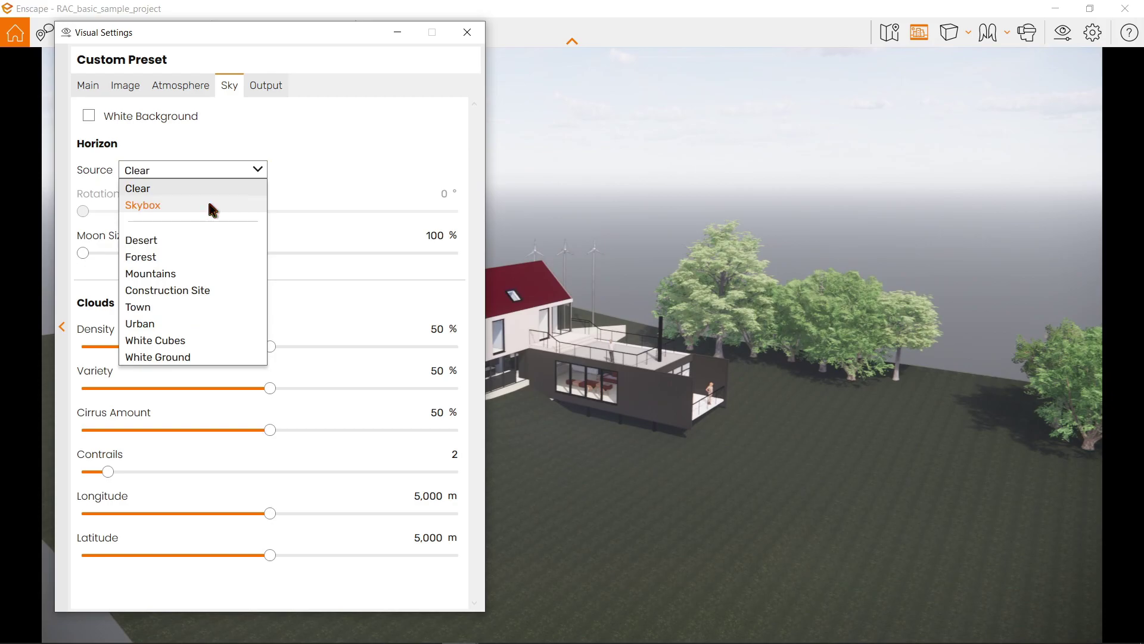
click(209, 202)
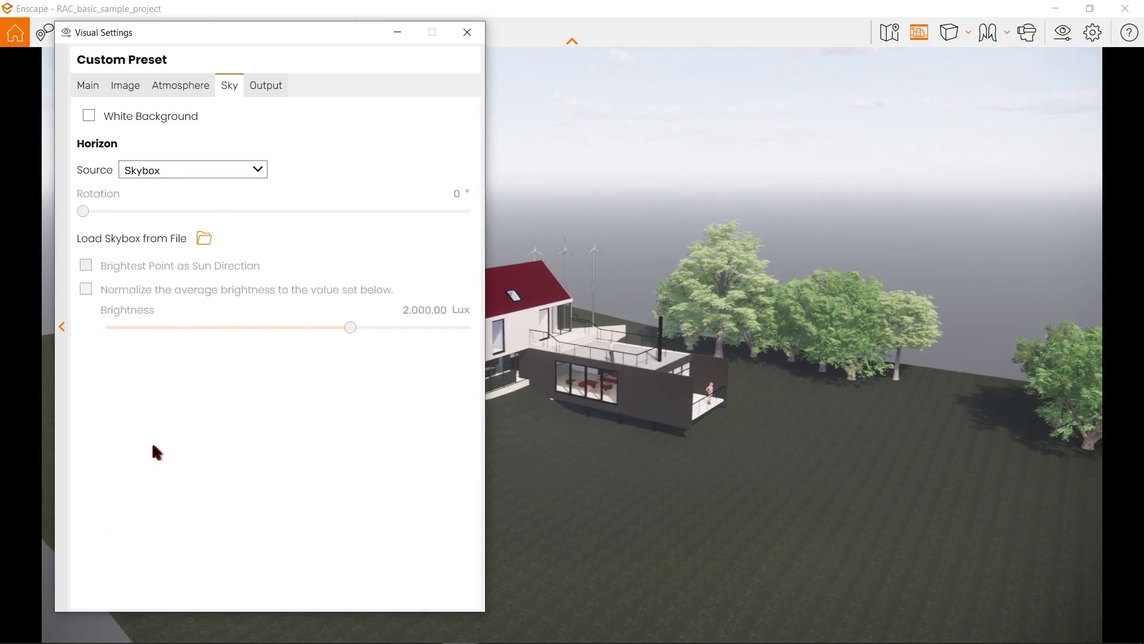
Step: Try the Custom, HD and Full HD output resolutions, and set the output resolution to Ultra HD
click(282, 90)
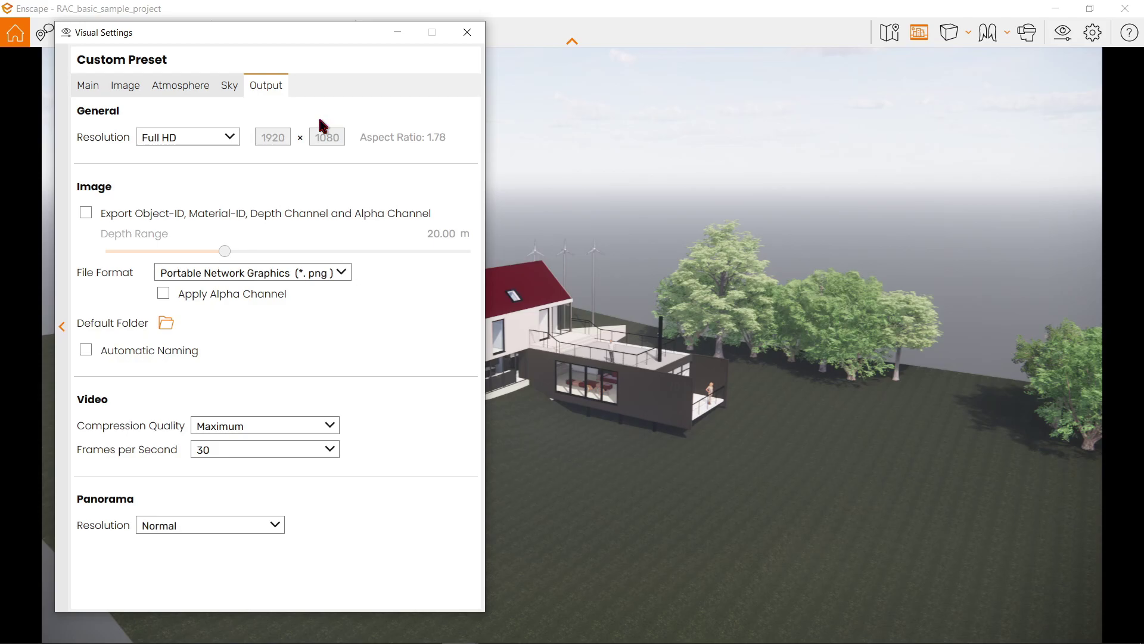
click(229, 138)
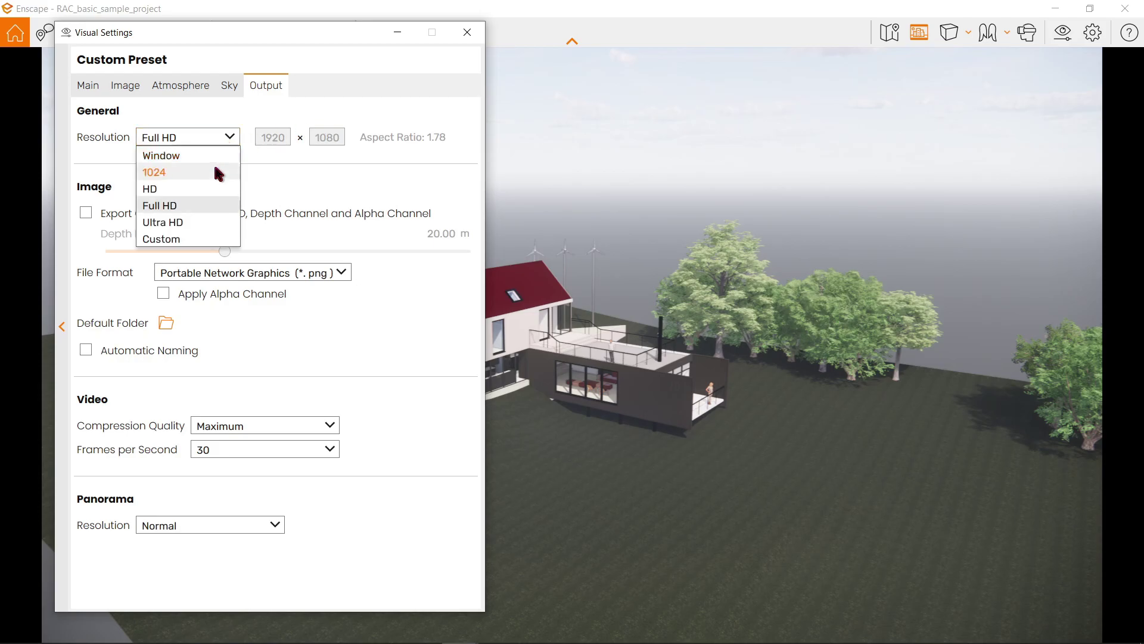
click(188, 238)
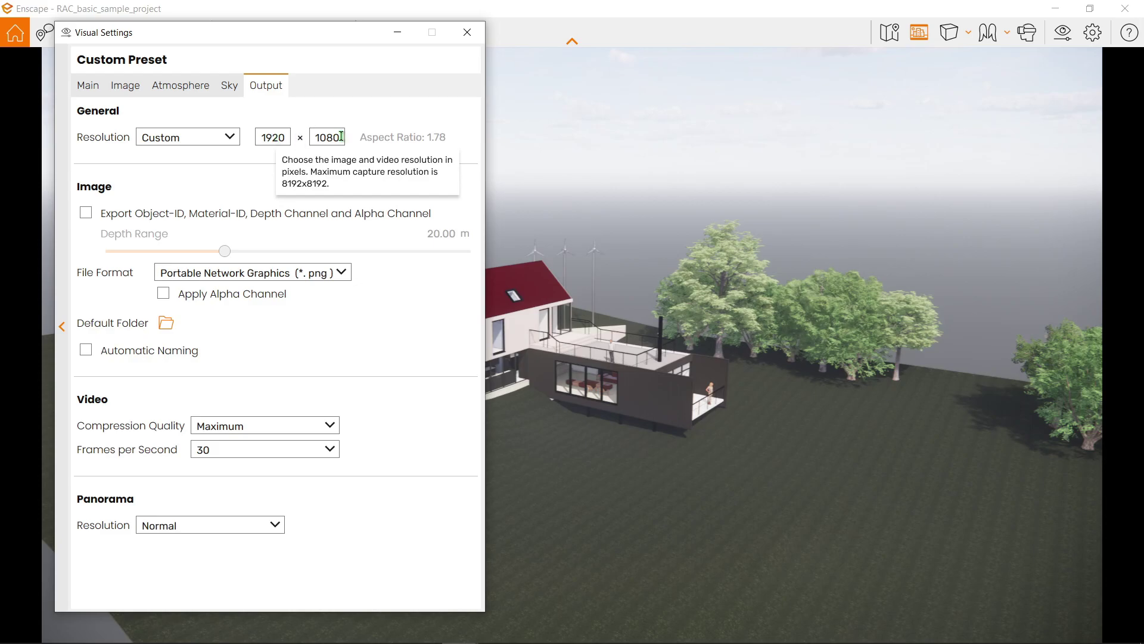
click(226, 137)
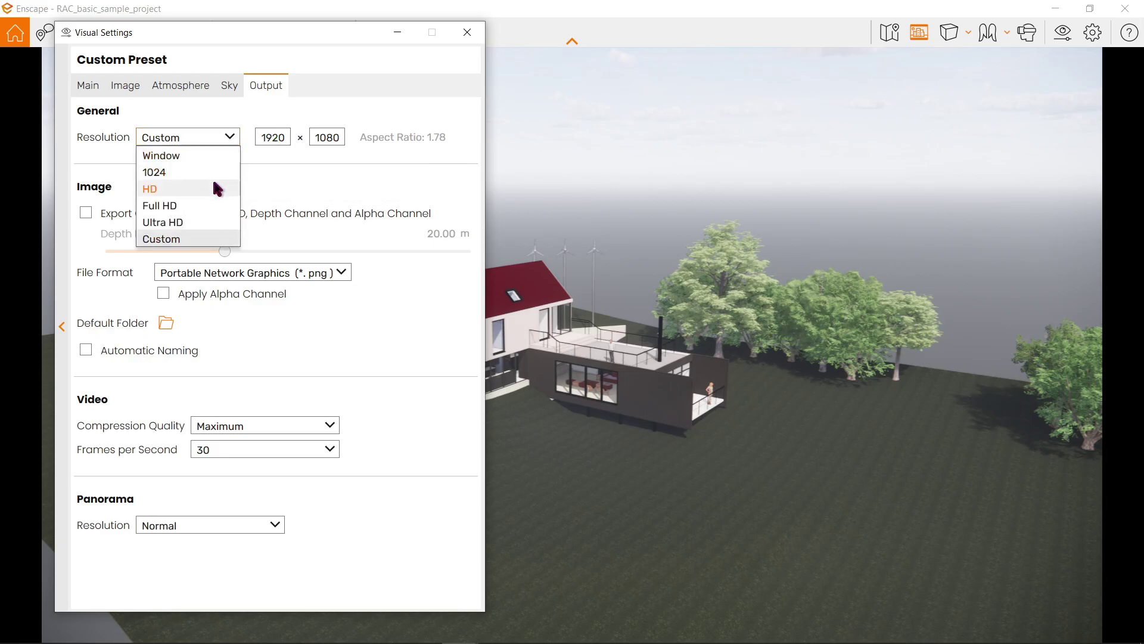
click(213, 186)
click(229, 137)
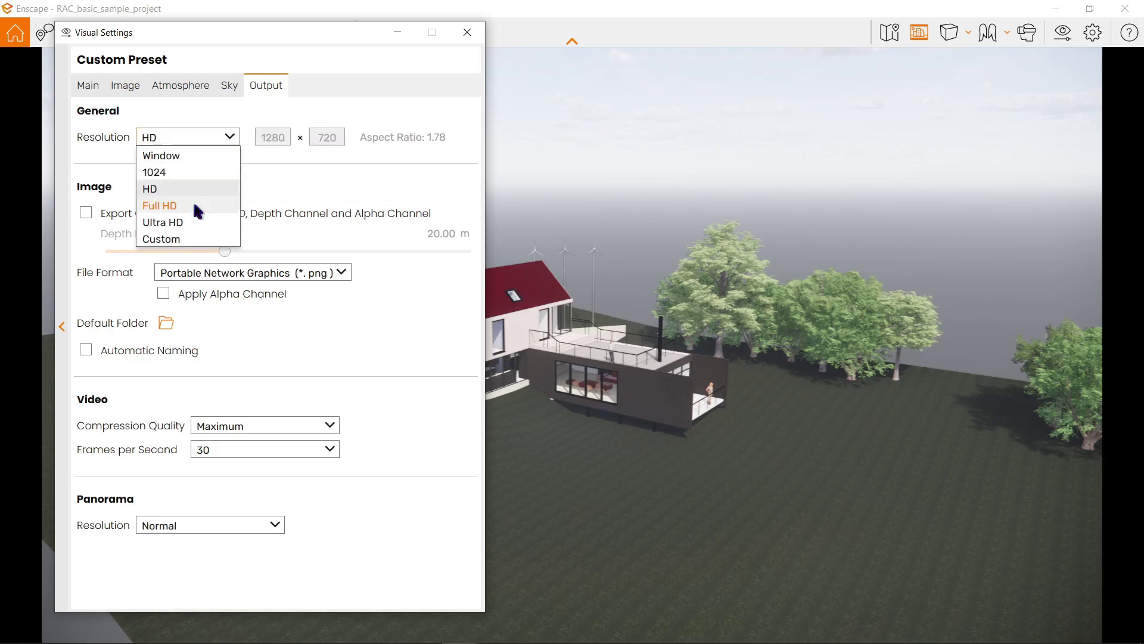
click(194, 205)
click(224, 137)
click(179, 220)
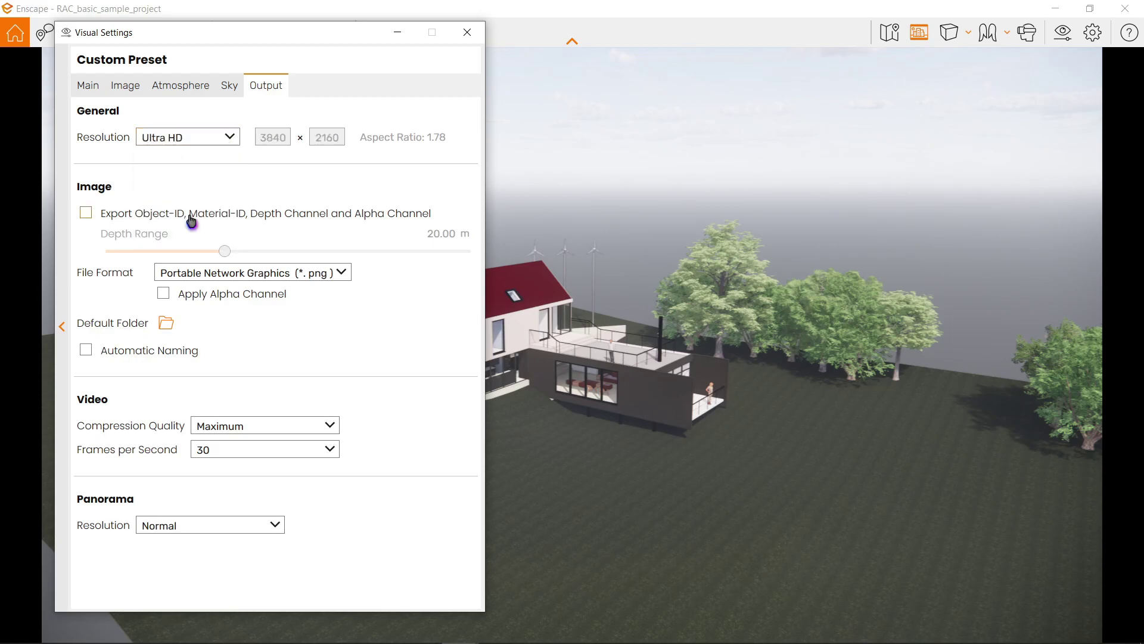
click(225, 139)
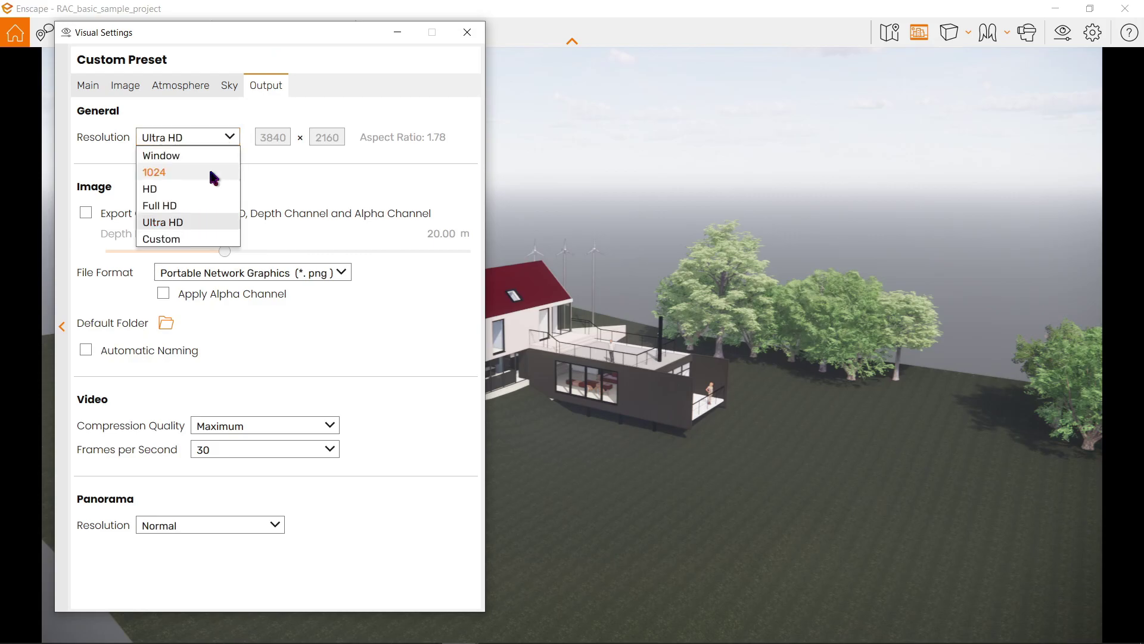
click(187, 221)
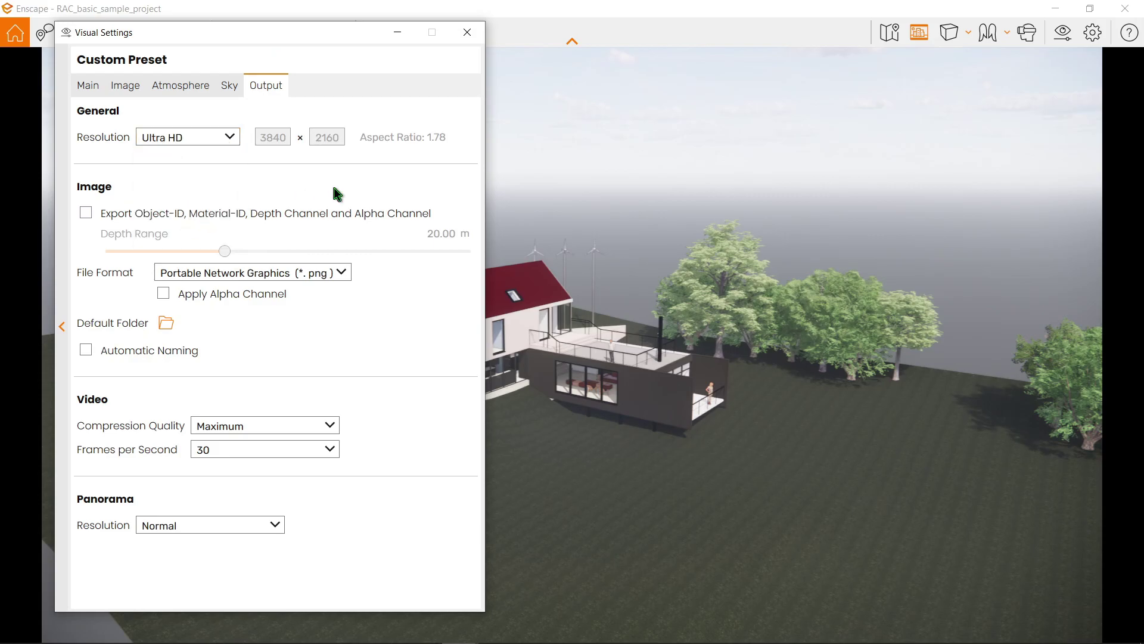
Step: Enable exporting the Object-ID, Material-ID, depth and alpha channels, and keep Portable Network Graphics (*.png) as the image file format
click(86, 214)
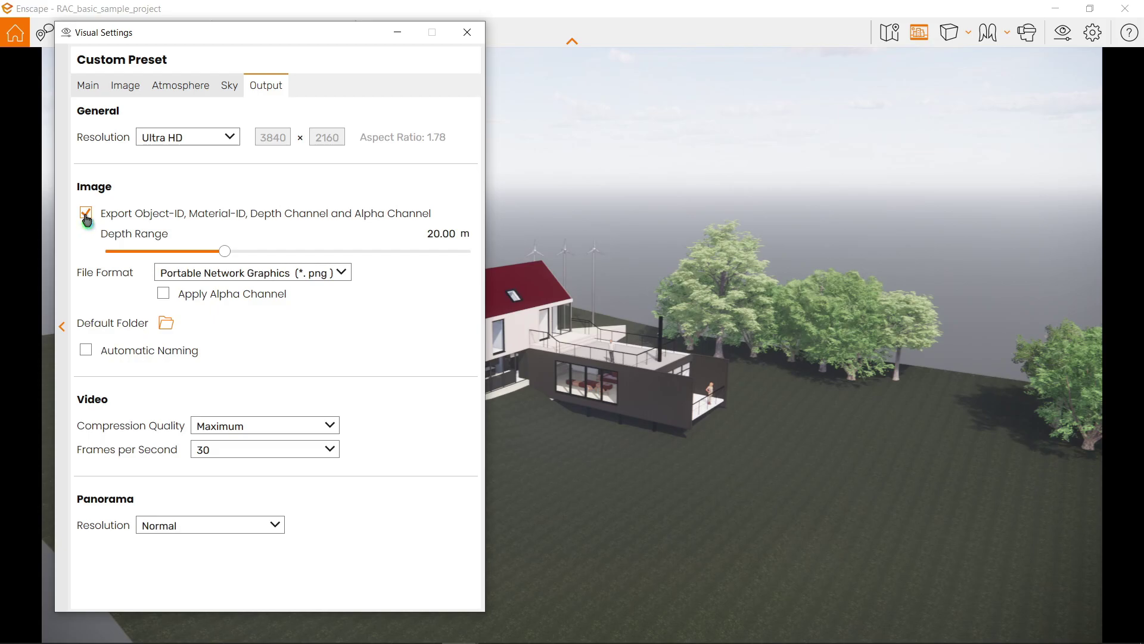
click(290, 274)
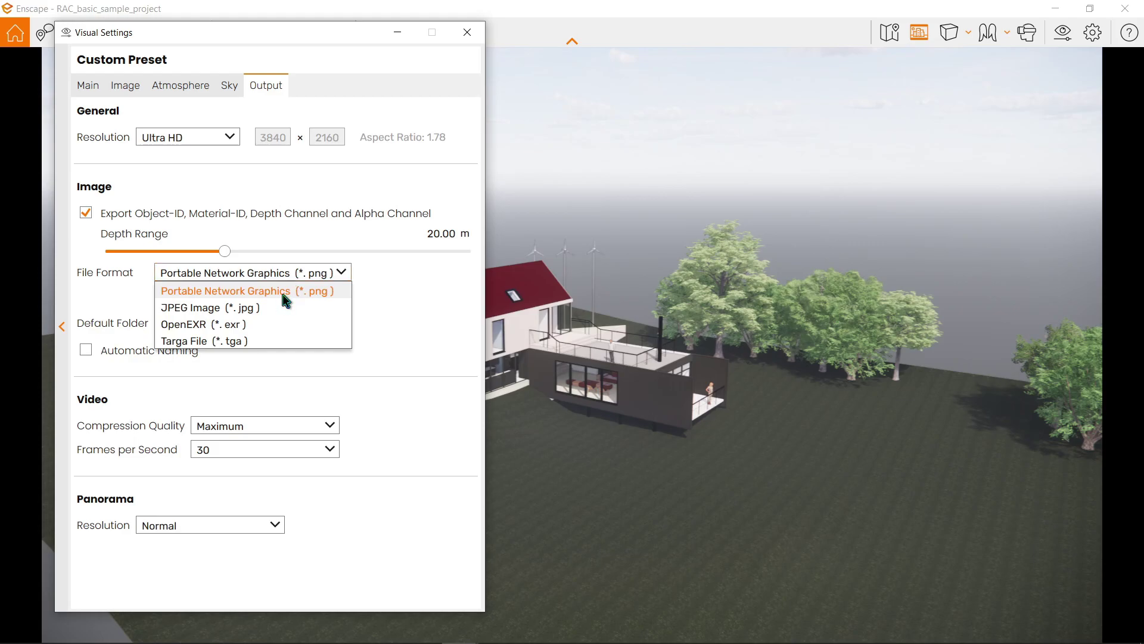
click(282, 293)
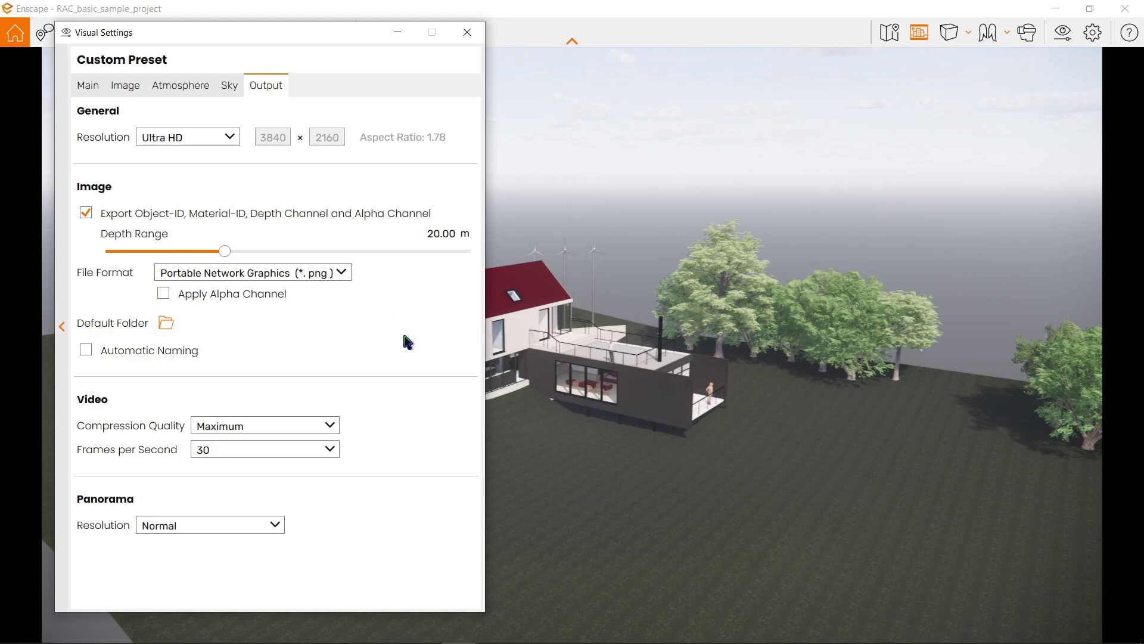